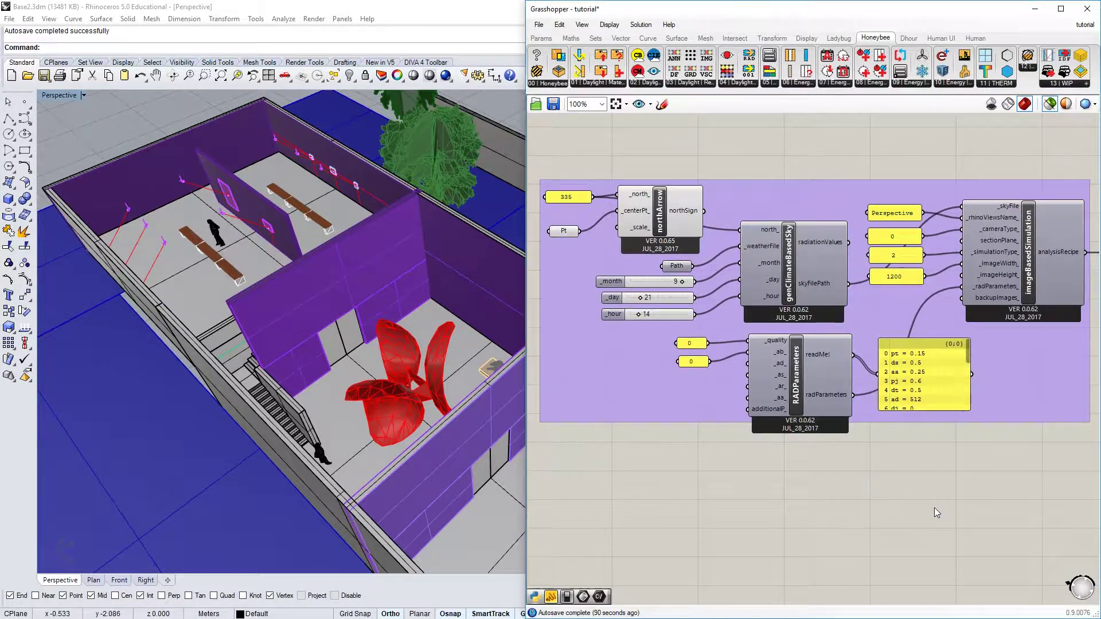
Pan the canvas to the daylight group and open Honeybee's '02 | Daylight' component list.
{"action": "right_click_drag", "start_coordinate": [935, 508], "coordinate": [846, 487]}
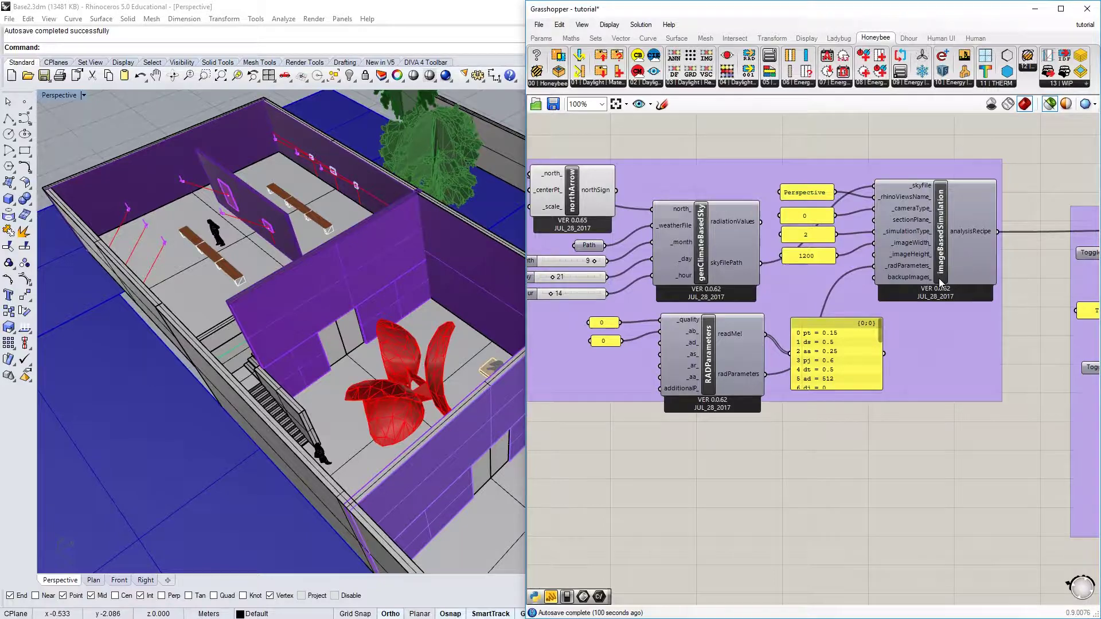
{"action": "right_click_drag", "start_coordinate": [927, 328], "coordinate": [951, 309]}
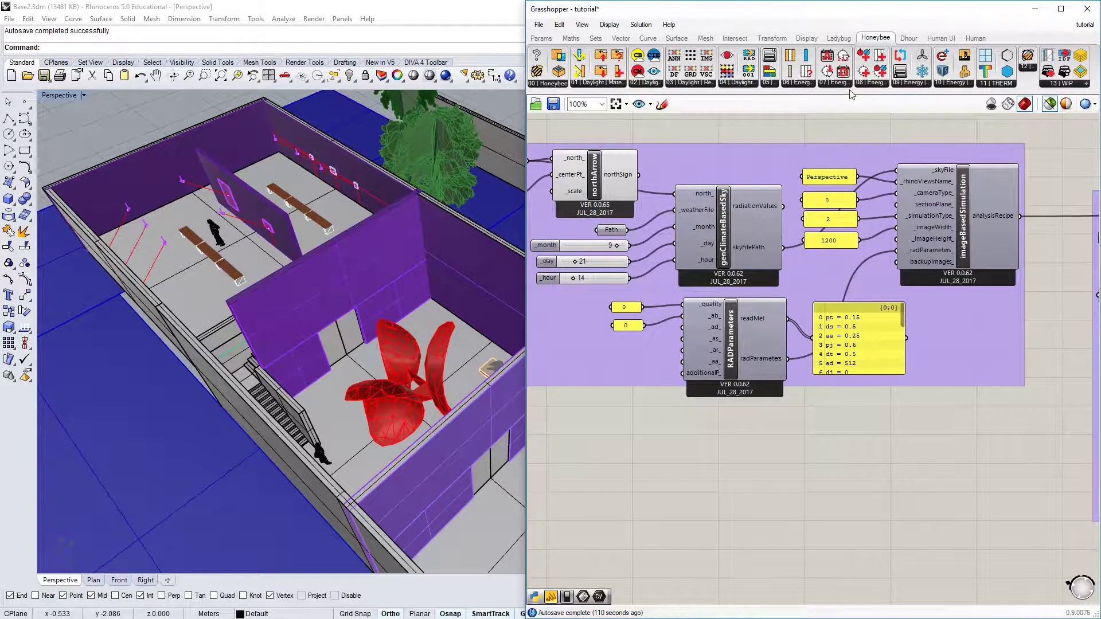
{"action": "left_click", "coordinate": [654, 84]}
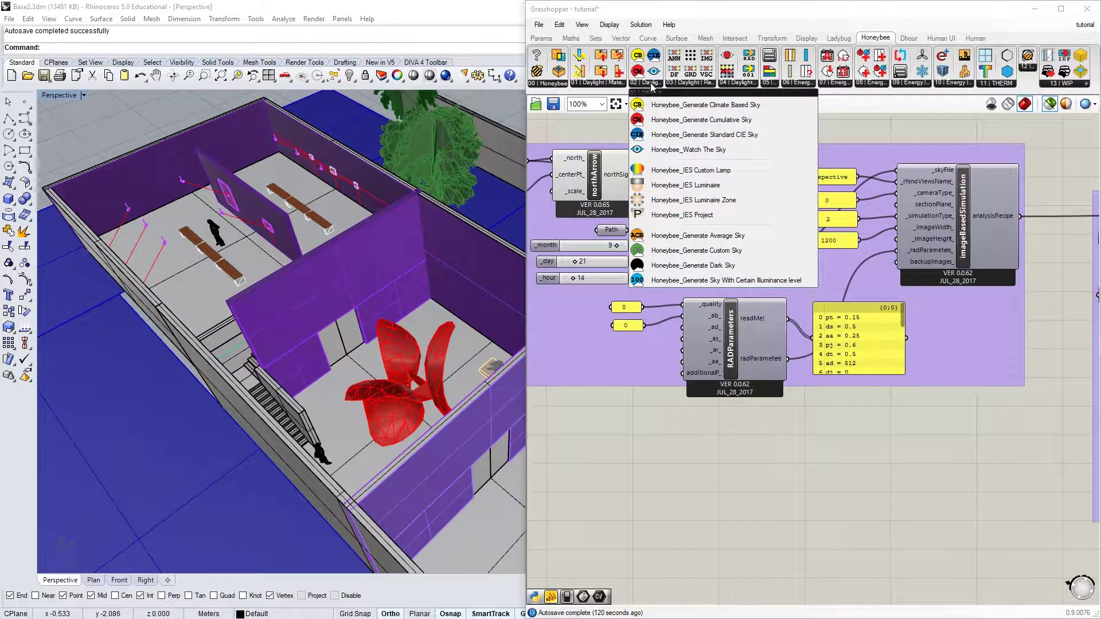
Place the Honeybee_IES Luminaire component on the canvas below the daylight simulation group.
{"action": "mouse_move", "coordinate": [695, 186]}
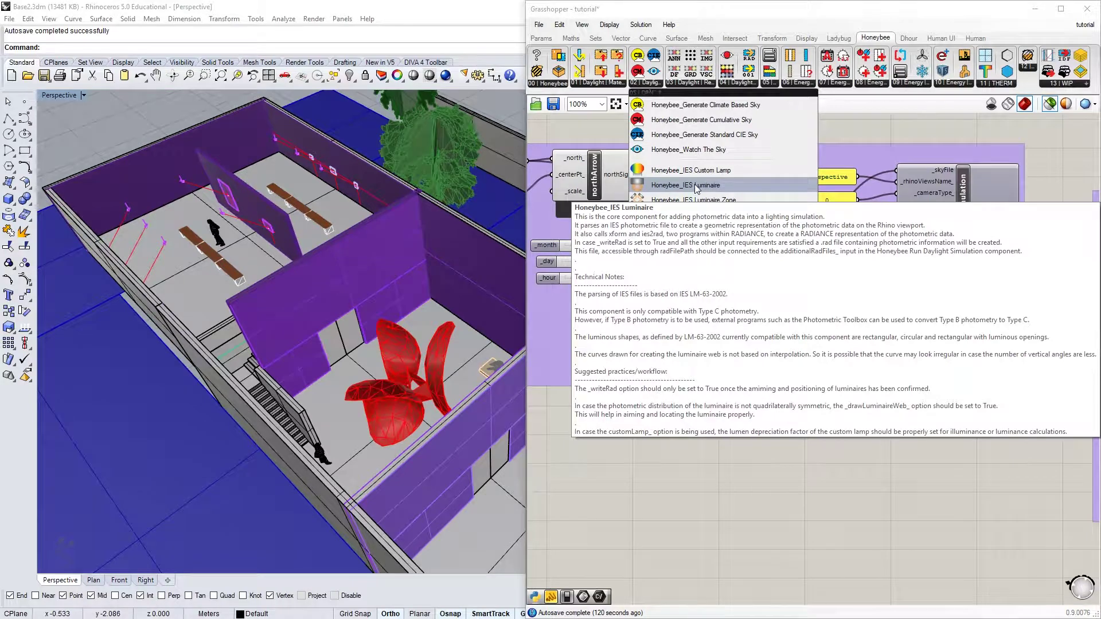
{"action": "left_click_drag", "start_coordinate": [695, 186], "coordinate": [929, 501]}
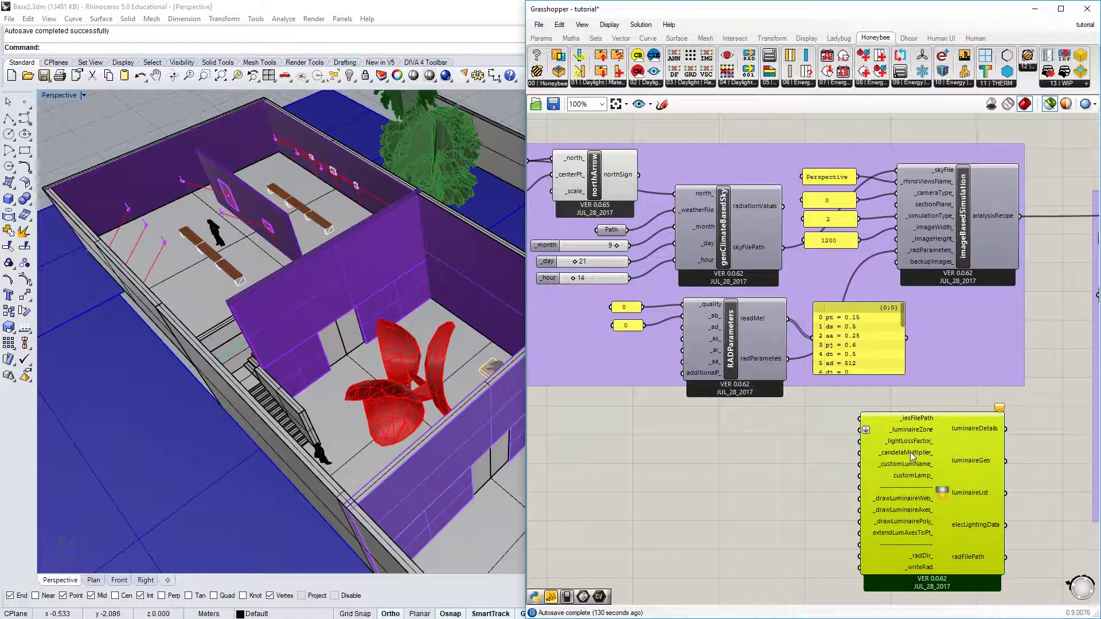
{"action": "mouse_move", "coordinate": [910, 424]}
Add and delete a Boolean Toggle, then bring the IES Files folder window into view.
{"action": "left_click_drag", "start_coordinate": [570, 598], "coordinate": [690, 446]}
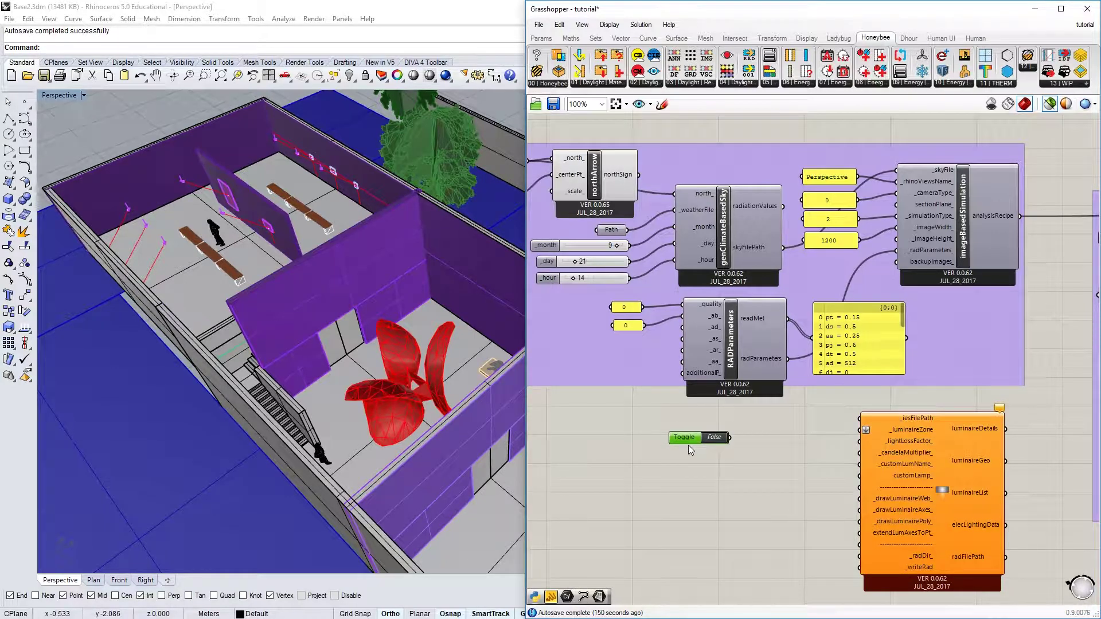
{"action": "key", "text": "Delete"}
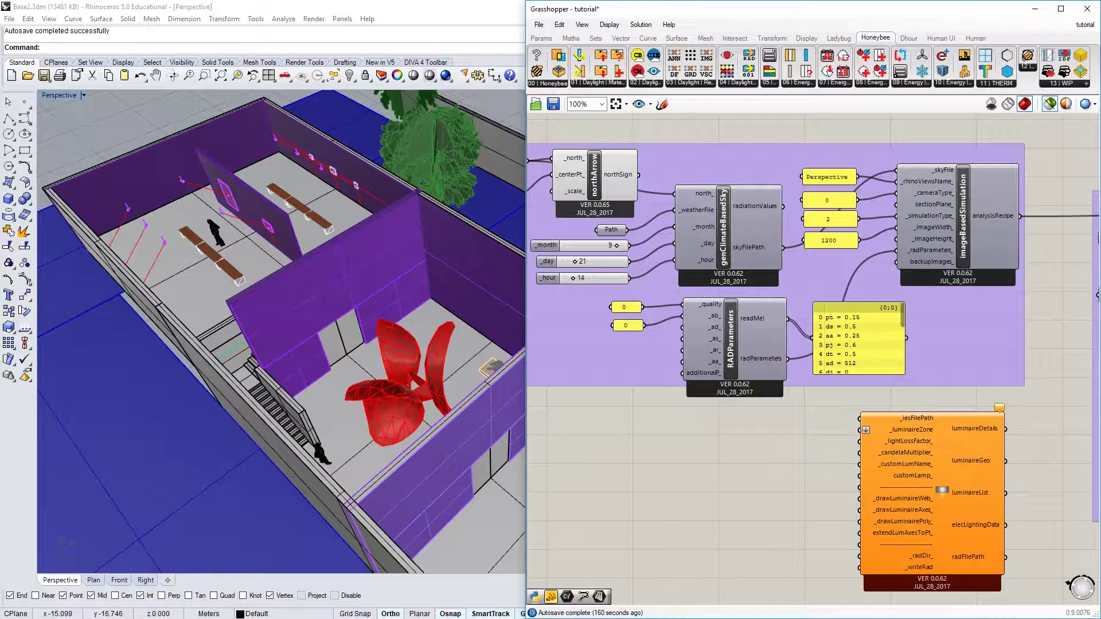
{"action": "left_click_drag", "start_coordinate": [3, 244], "coordinate": [479, 245]}
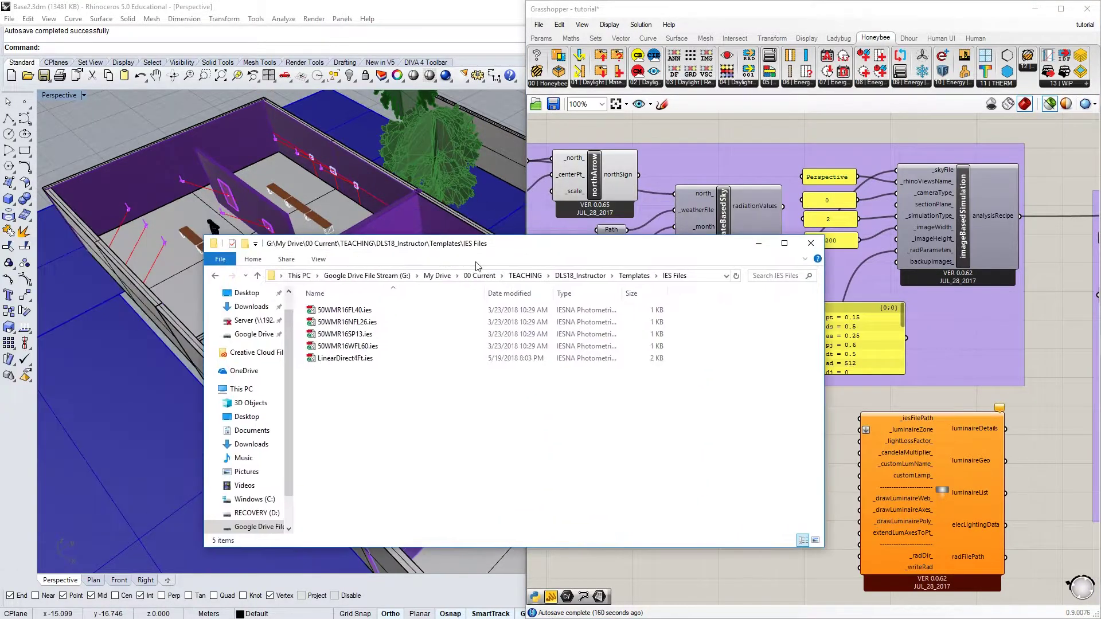
Resize the IES Files window and browse its five .ies files, ending on LinearDirect4Ft.ies.
{"action": "left_click_drag", "start_coordinate": [824, 456], "coordinate": [592, 445]}
{"action": "left_click_drag", "start_coordinate": [484, 293], "coordinate": [415, 293]}
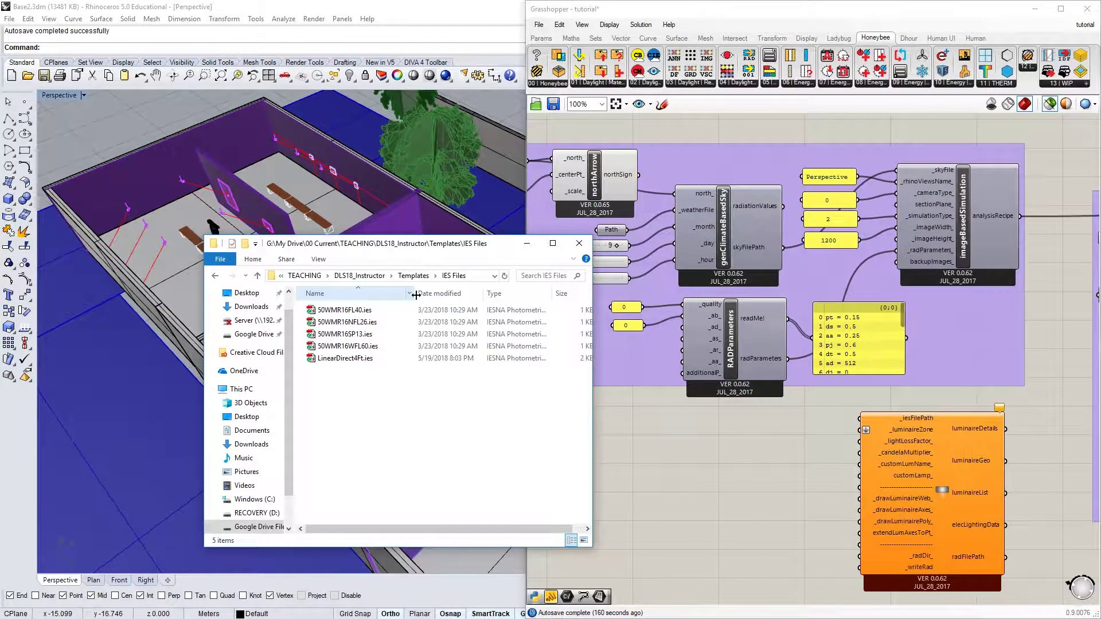
{"action": "left_click", "coordinate": [363, 313]}
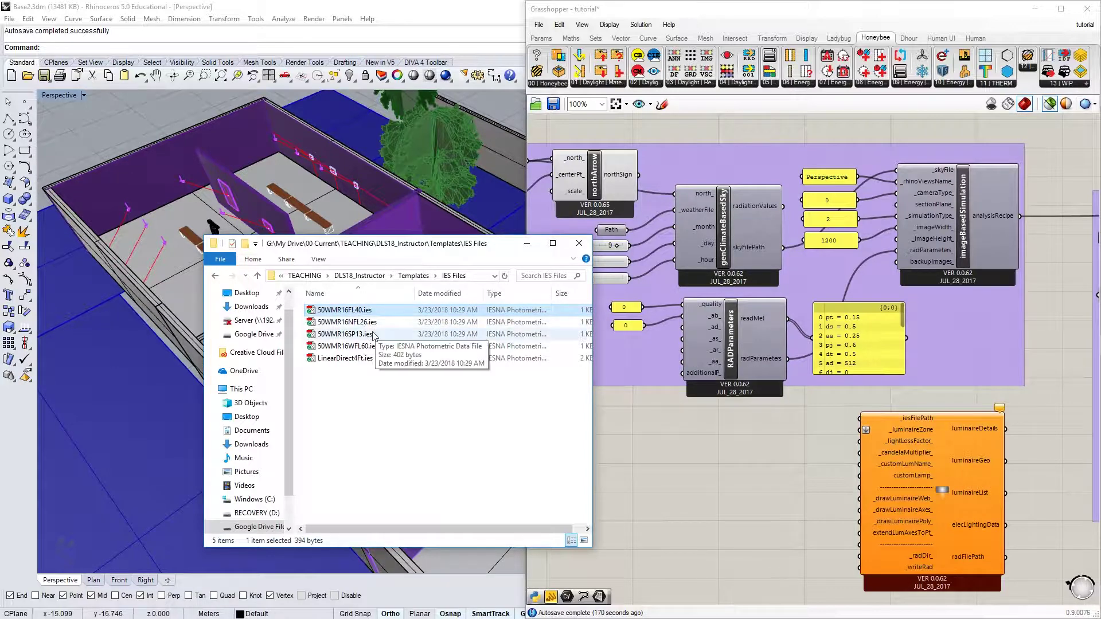
{"action": "left_click", "coordinate": [365, 322]}
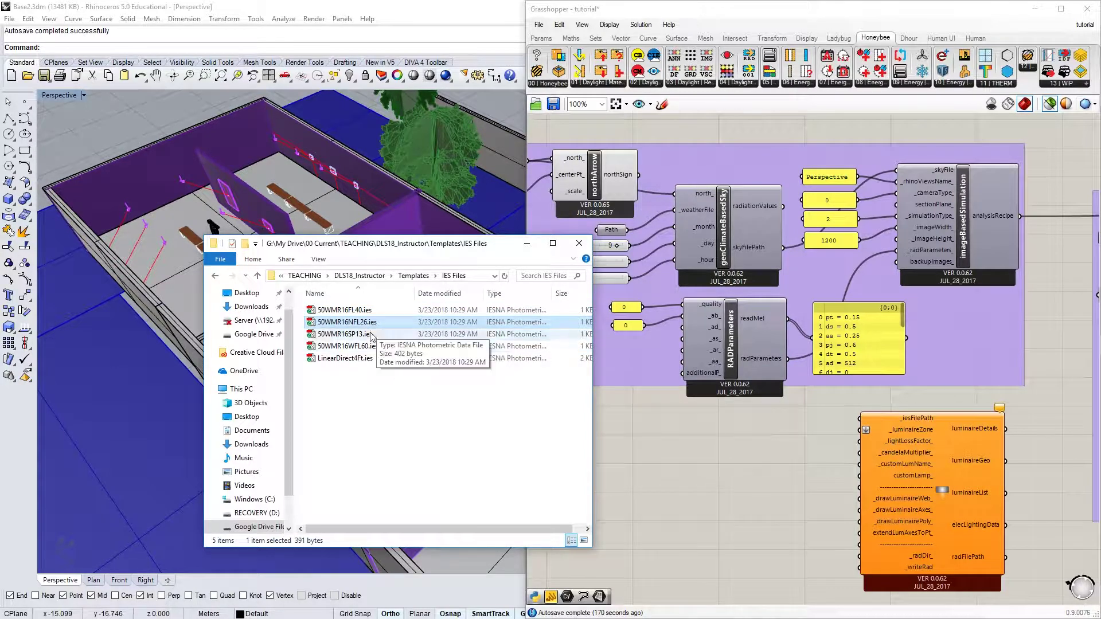
{"action": "left_click", "coordinate": [362, 335]}
{"action": "left_click", "coordinate": [359, 349]}
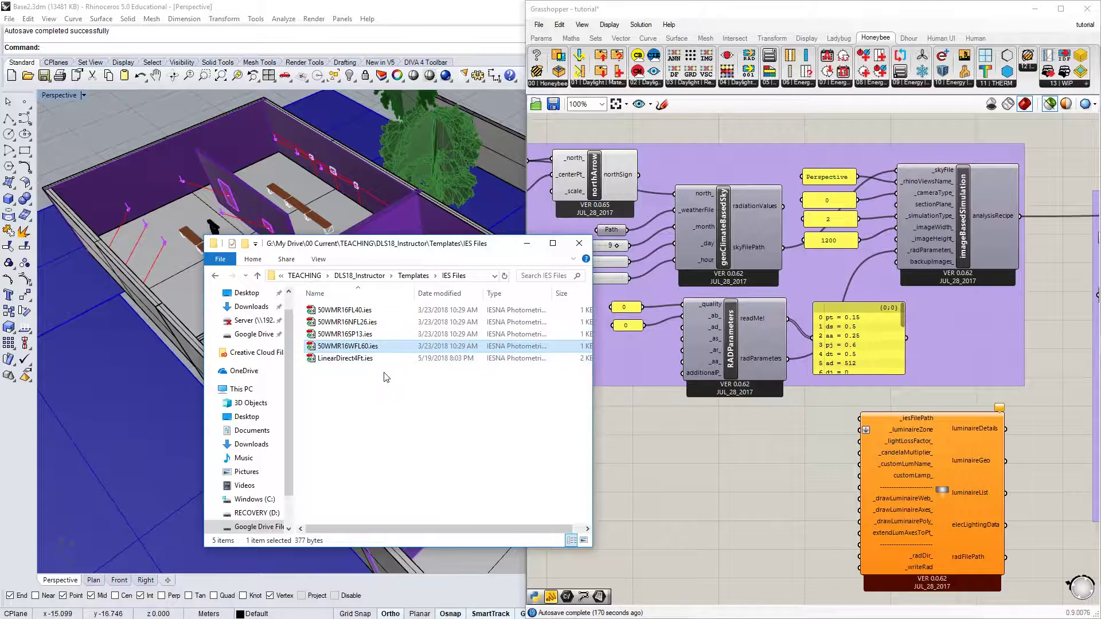
{"action": "key", "text": "Down"}
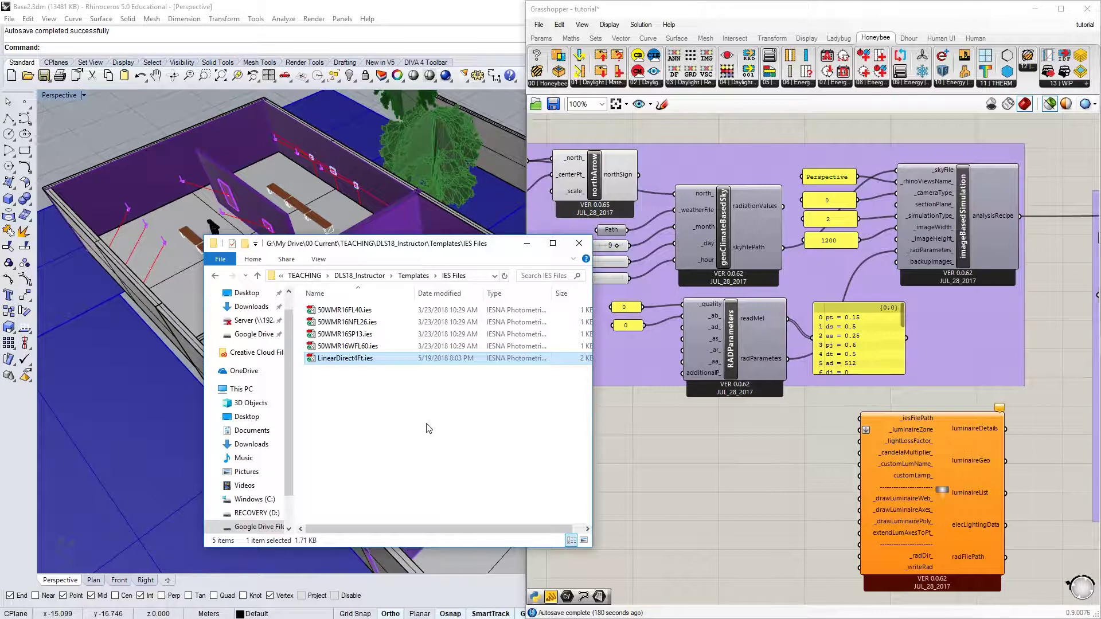
{"action": "left_click_drag", "start_coordinate": [486, 249], "coordinate": [323, 257]}
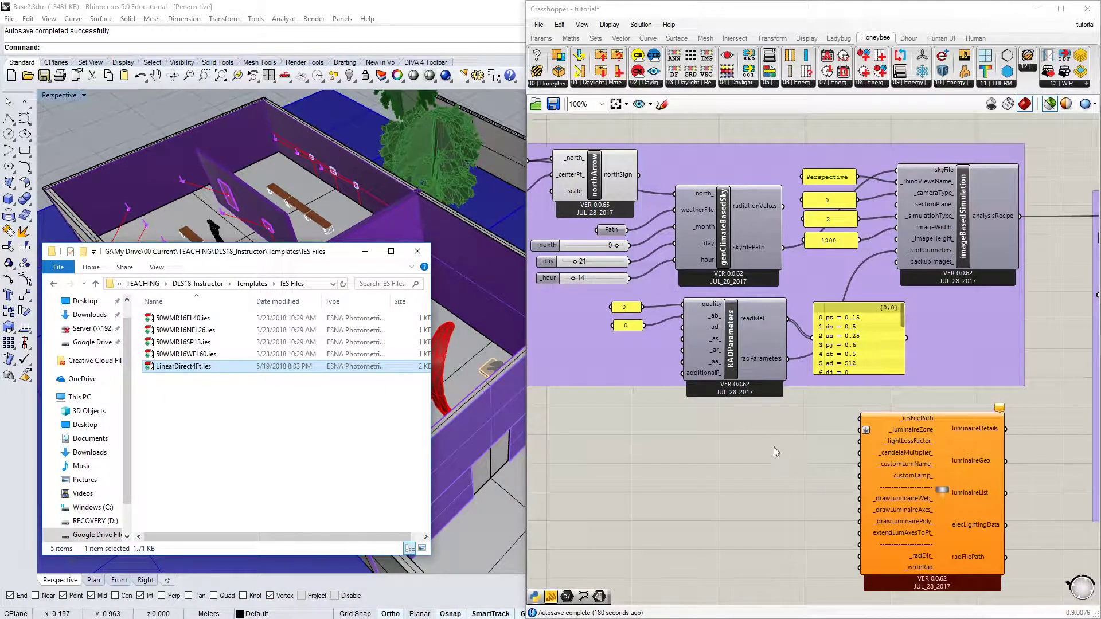
Add a File Path parameter to the canvas via a 'file path' search.
{"action": "double_click", "coordinate": [756, 439]}
{"action": "type", "text": "f"}
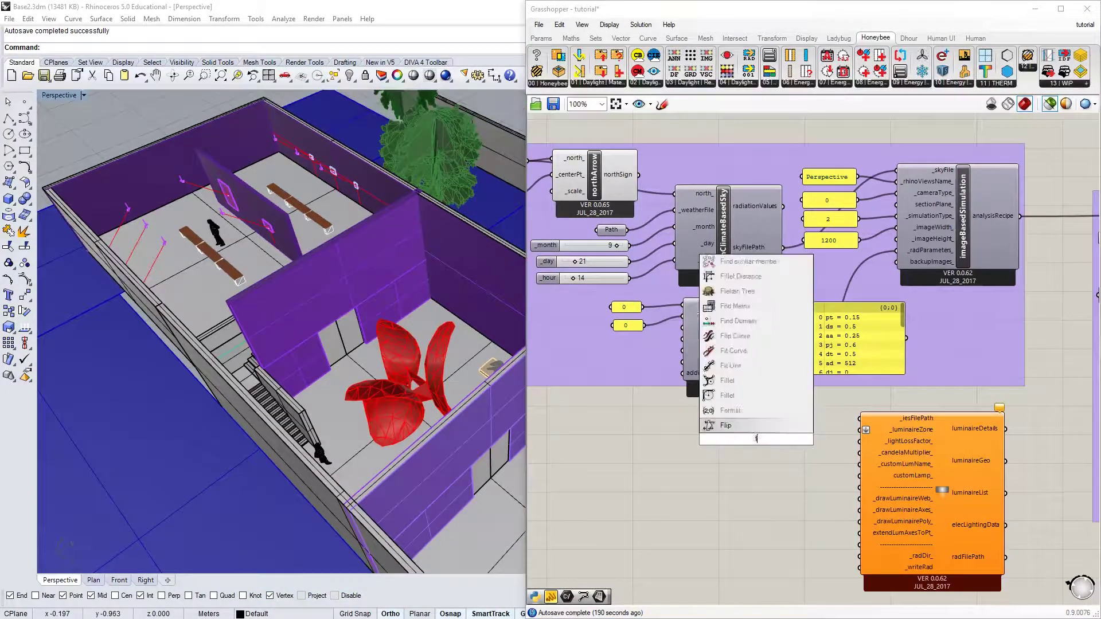
{"action": "type", "text": "ile path"}
{"action": "key", "text": "Return"}
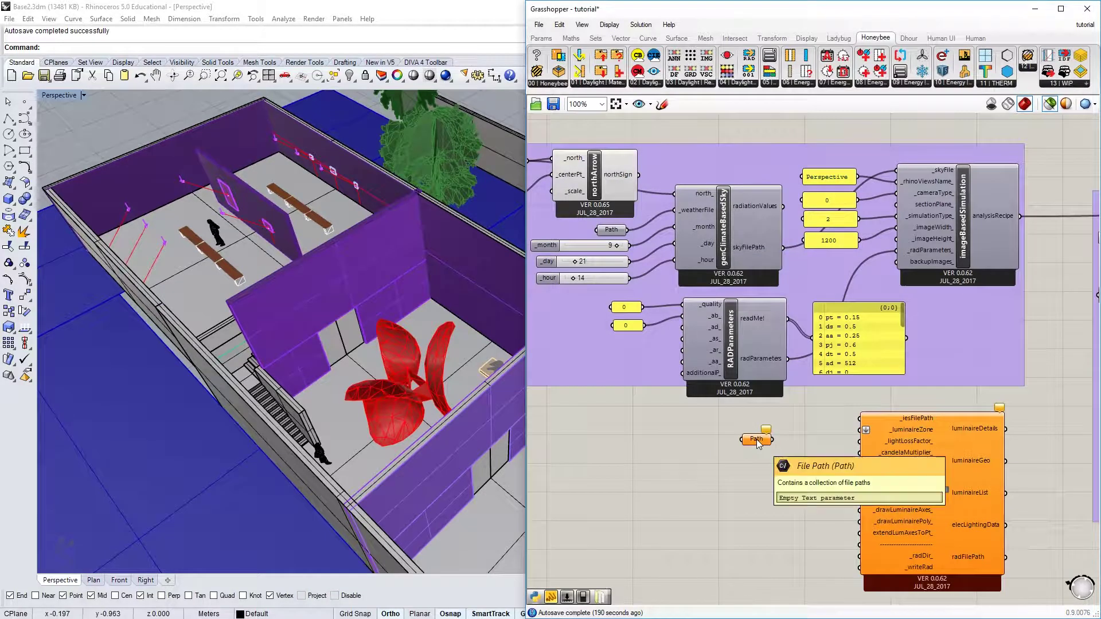
Set the path to IES Files' 50WMR16SP13.ies and wire it into _iesFilePath.
{"action": "right_click", "coordinate": [757, 441]}
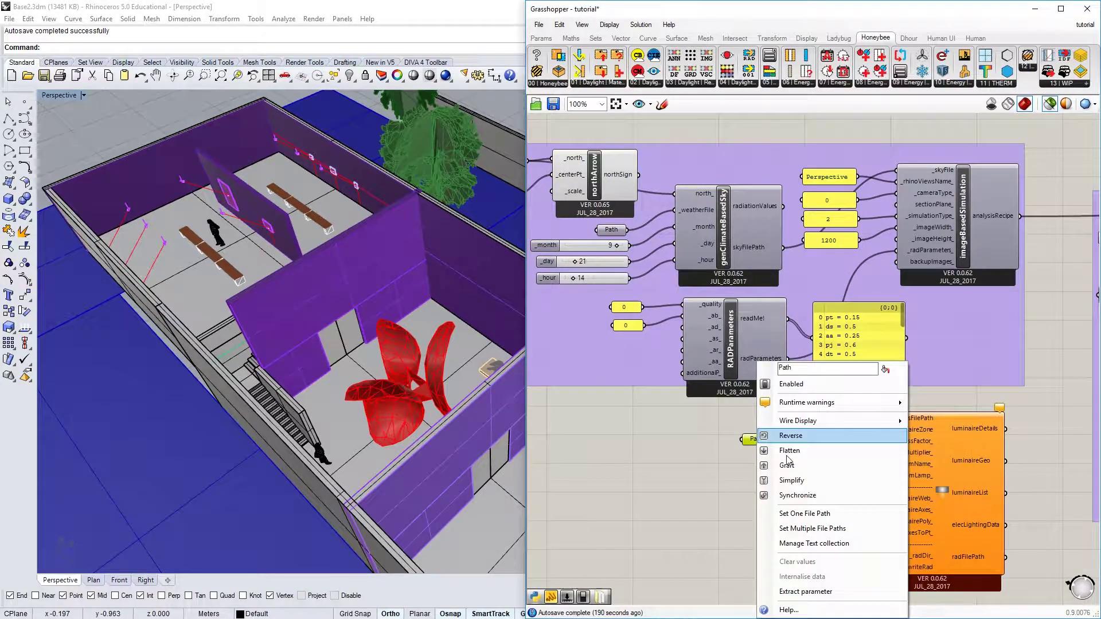
{"action": "left_click", "coordinate": [816, 514]}
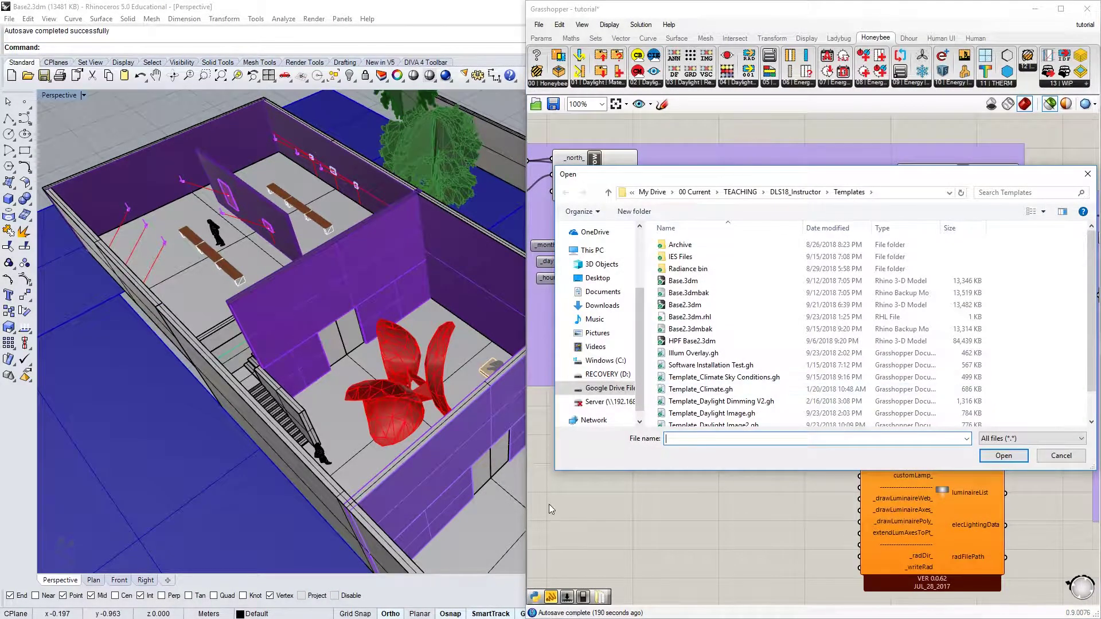
{"action": "double_click", "coordinate": [690, 257]}
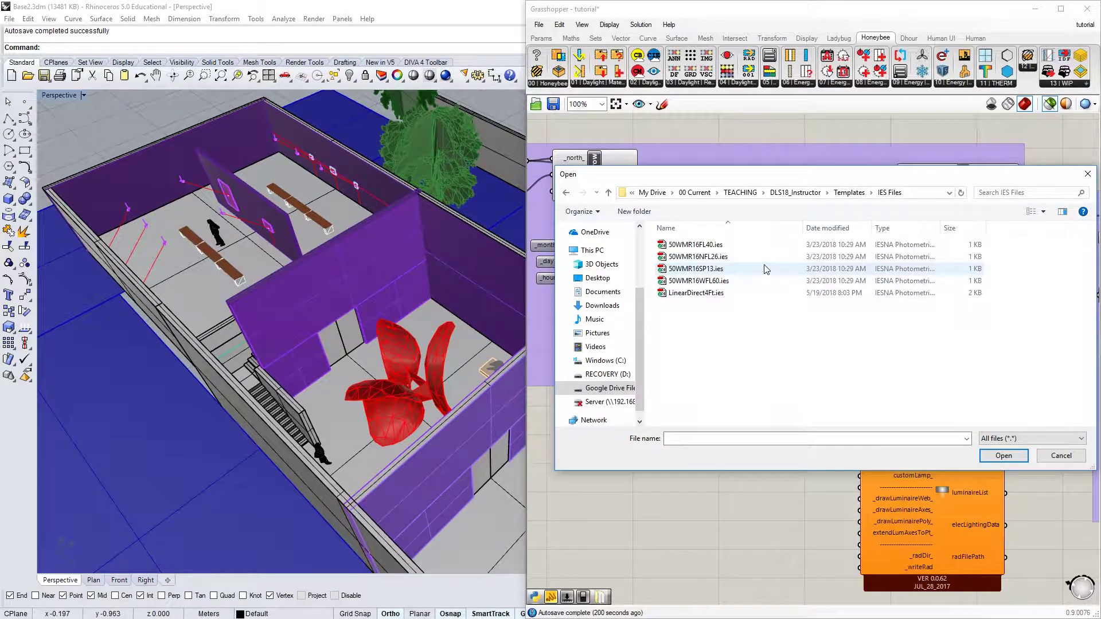
{"action": "left_click", "coordinate": [711, 269]}
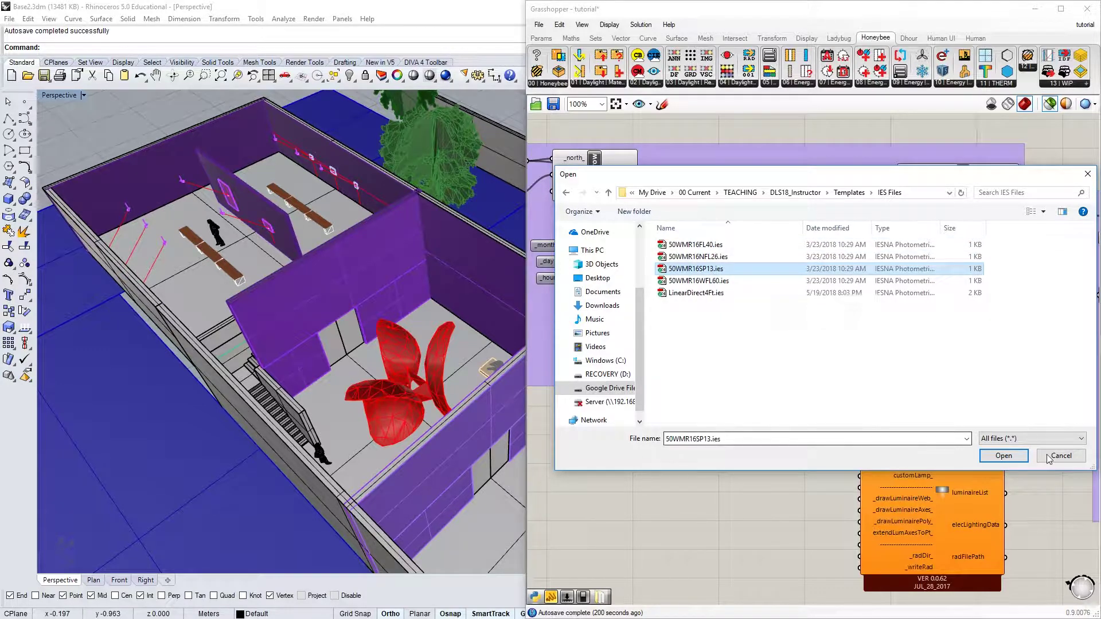
{"action": "left_click", "coordinate": [1004, 456]}
{"action": "left_click_drag", "start_coordinate": [774, 439], "coordinate": [859, 418]}
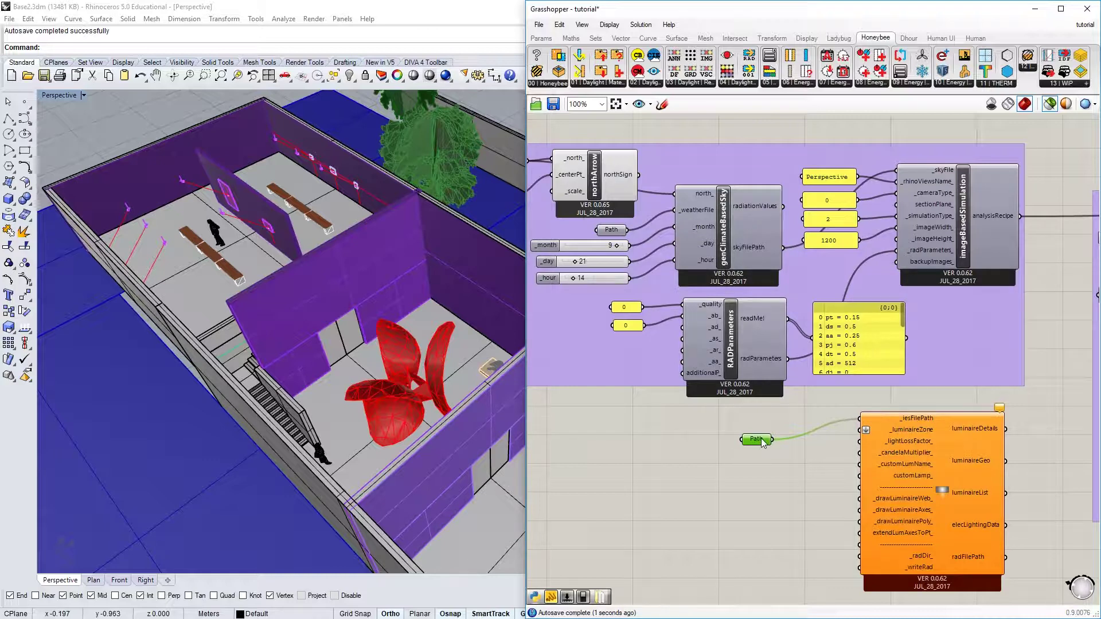
{"action": "left_click_drag", "start_coordinate": [760, 439], "coordinate": [831, 419]}
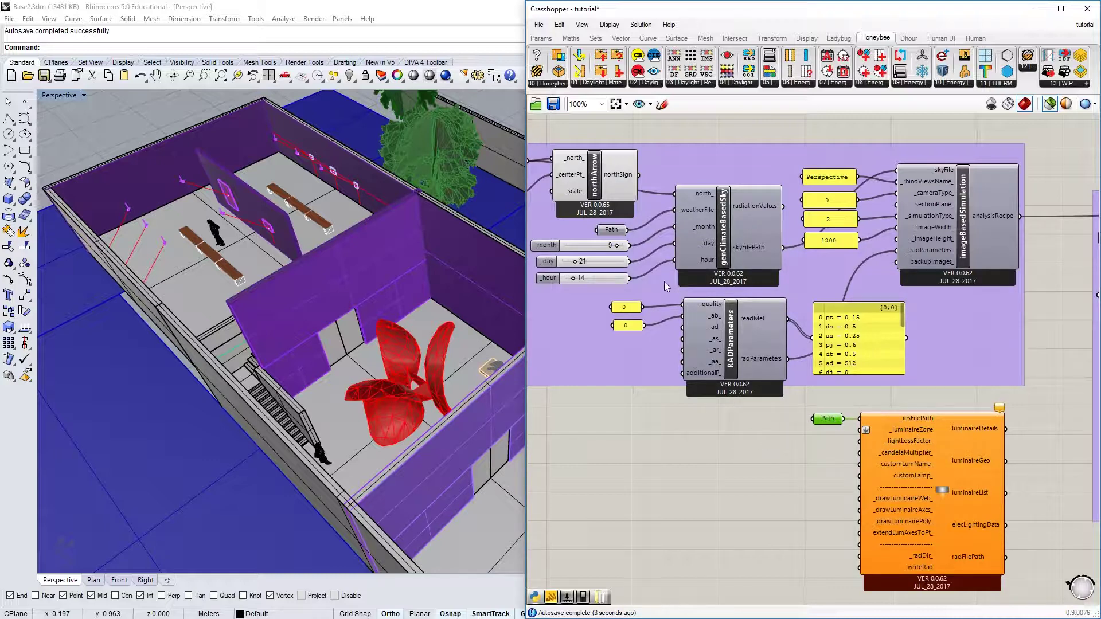
Place Honeybee_IES Luminaire Zone and wire its luminaireZone output into the luminaire's _luminaireZone.
{"action": "left_click", "coordinate": [647, 83]}
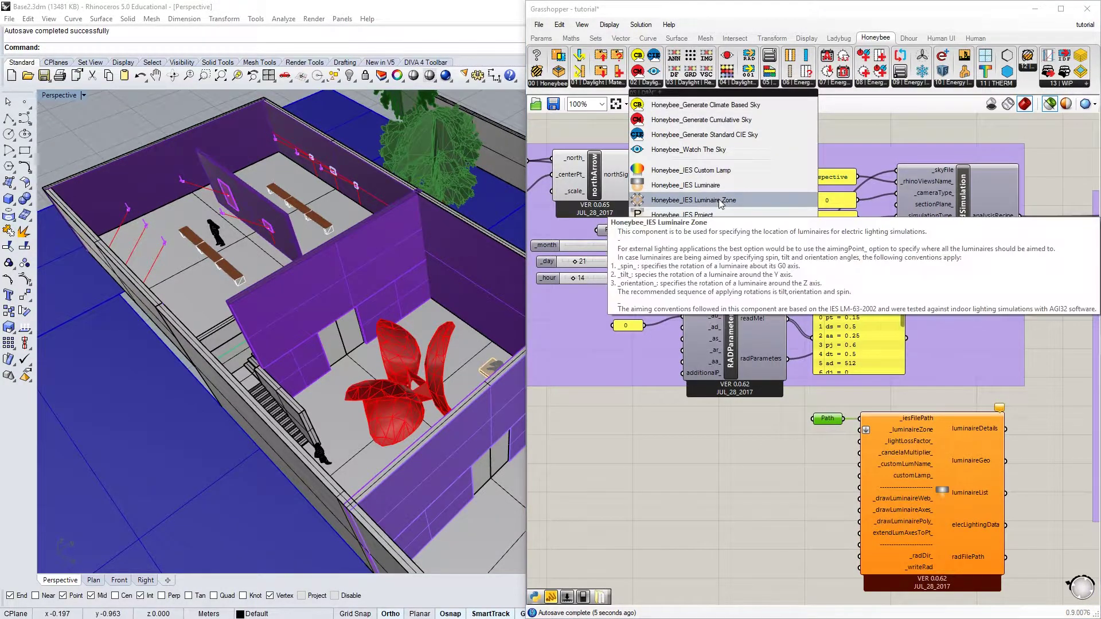
{"action": "left_click", "coordinate": [694, 199]}
{"action": "left_click", "coordinate": [716, 482]}
{"action": "left_click_drag", "start_coordinate": [716, 478], "coordinate": [707, 452]}
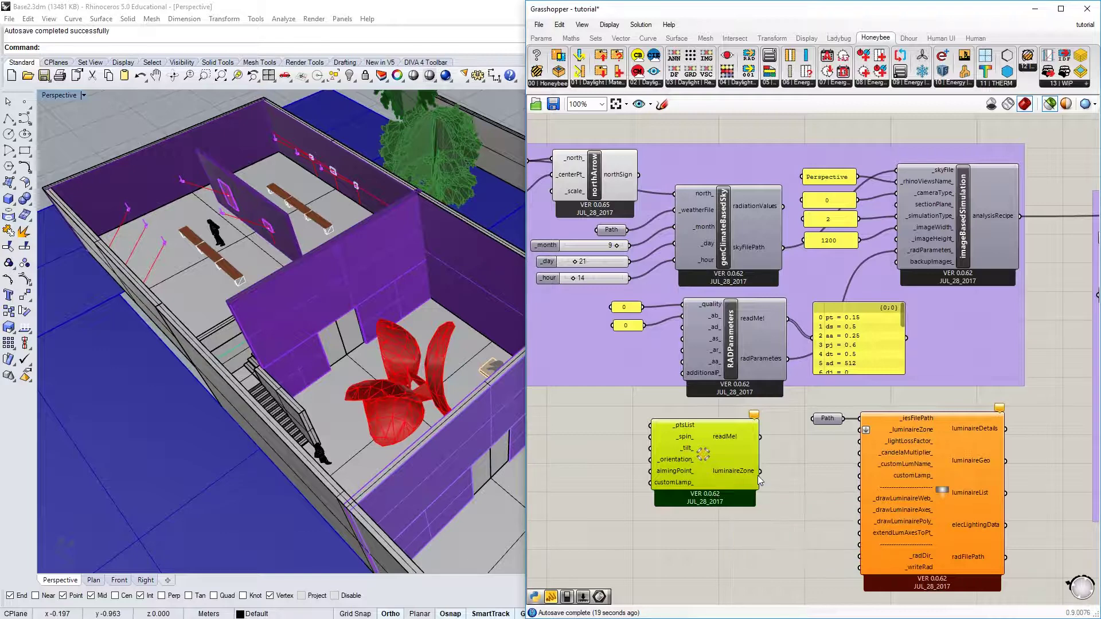
{"action": "left_click_drag", "start_coordinate": [760, 471], "coordinate": [867, 431]}
{"action": "left_click_drag", "start_coordinate": [692, 450], "coordinate": [694, 445]}
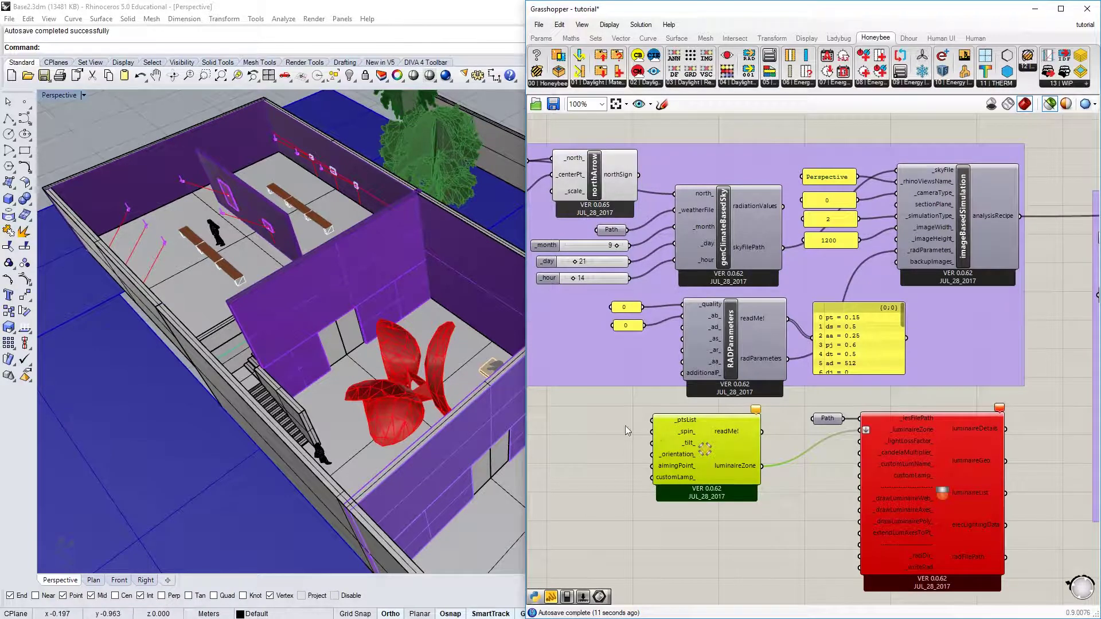
Replace a mistaken Numbers to Points with a Point parameter wired to the zone's _ptsList.
{"action": "double_click", "coordinate": [591, 423]}
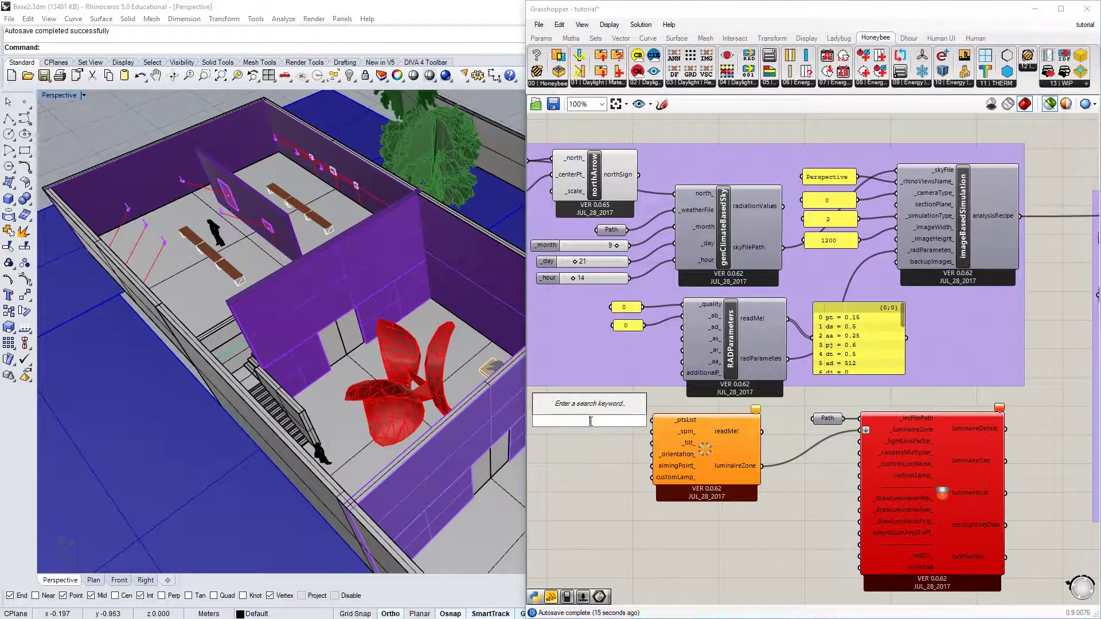
{"action": "type", "text": "points"}
{"action": "key", "text": "Return"}
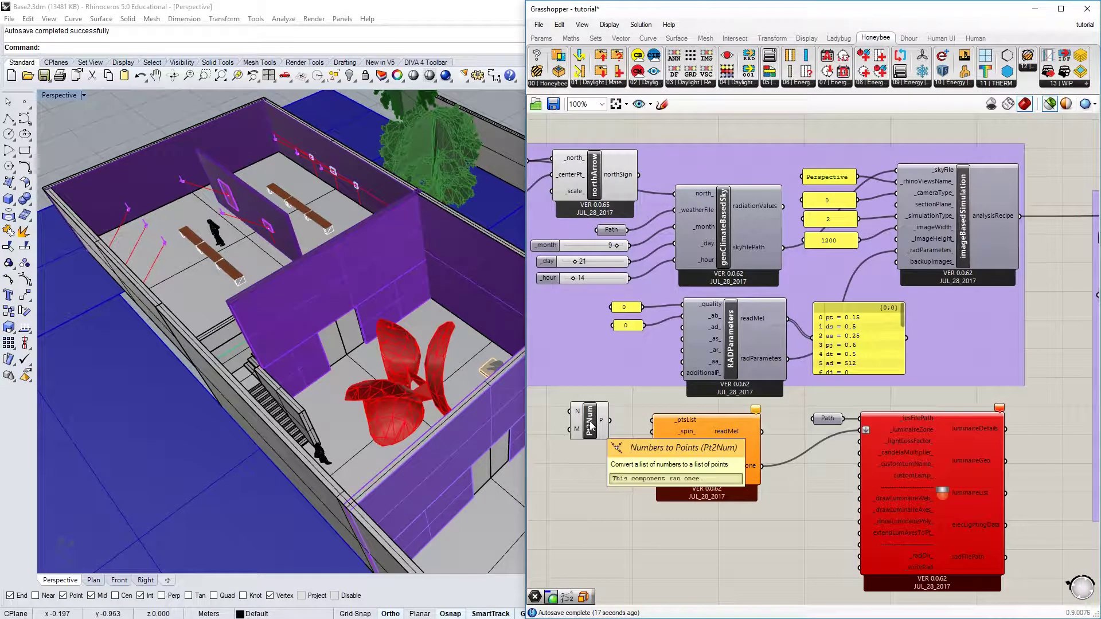
{"action": "left_click", "coordinate": [591, 425]}
{"action": "double_click", "coordinate": [590, 423]}
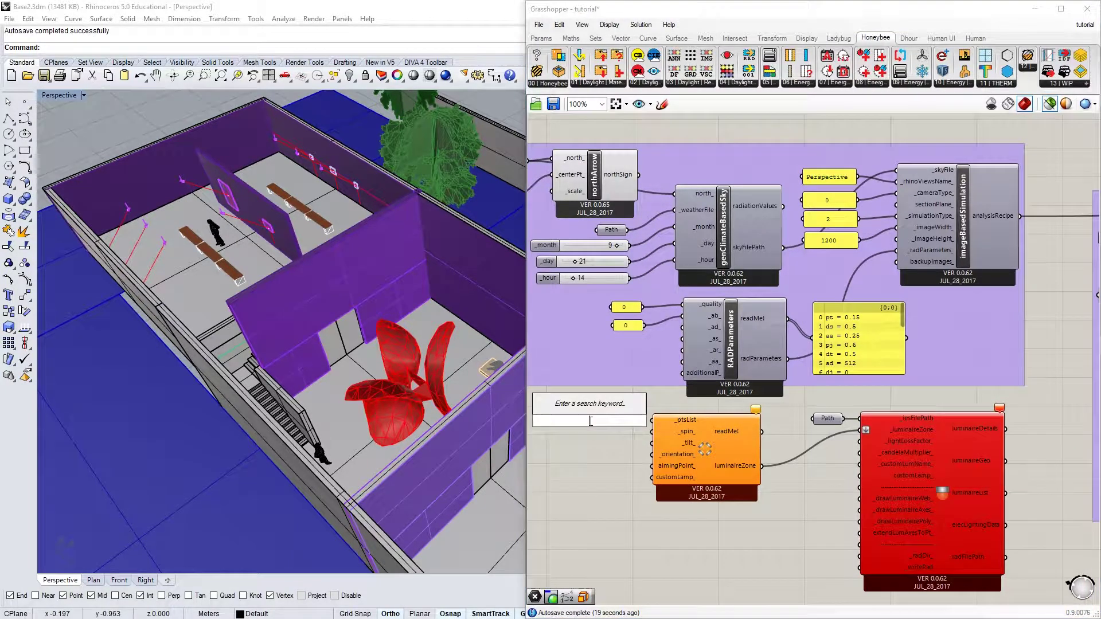
{"action": "type", "text": "point"}
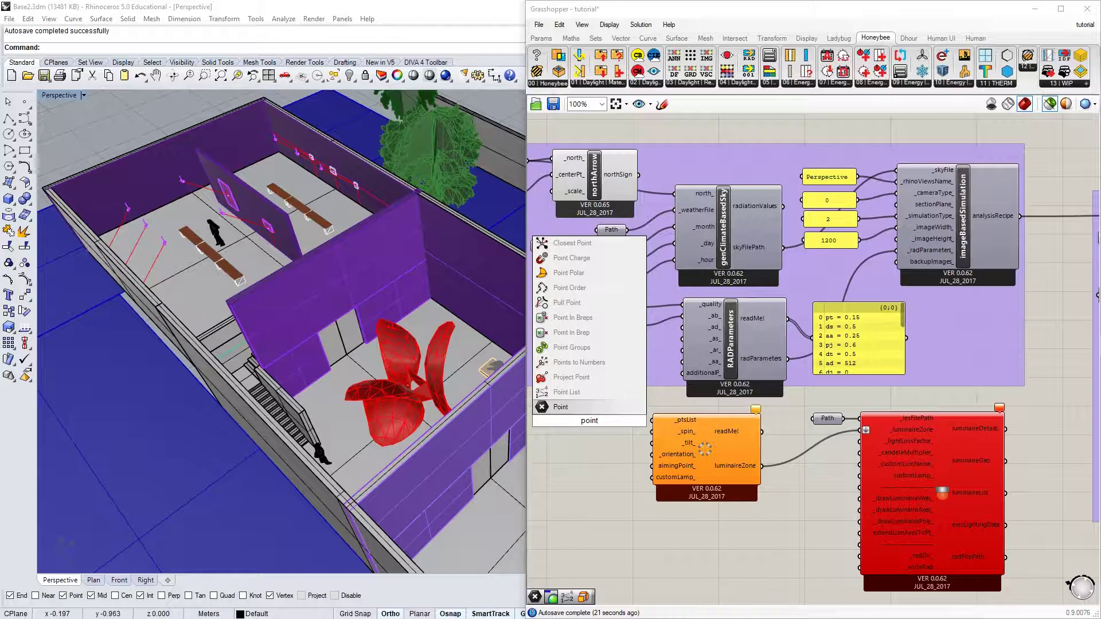
{"action": "key", "text": "Return"}
{"action": "mouse_move", "coordinate": [606, 420]}
{"action": "left_mouse_down"}
{"action": "mouse_move", "coordinate": [652, 420]}
{"action": "mouse_move", "coordinate": [622, 422]}
{"action": "left_mouse_up"}
{"action": "right_click", "coordinate": [624, 422]}
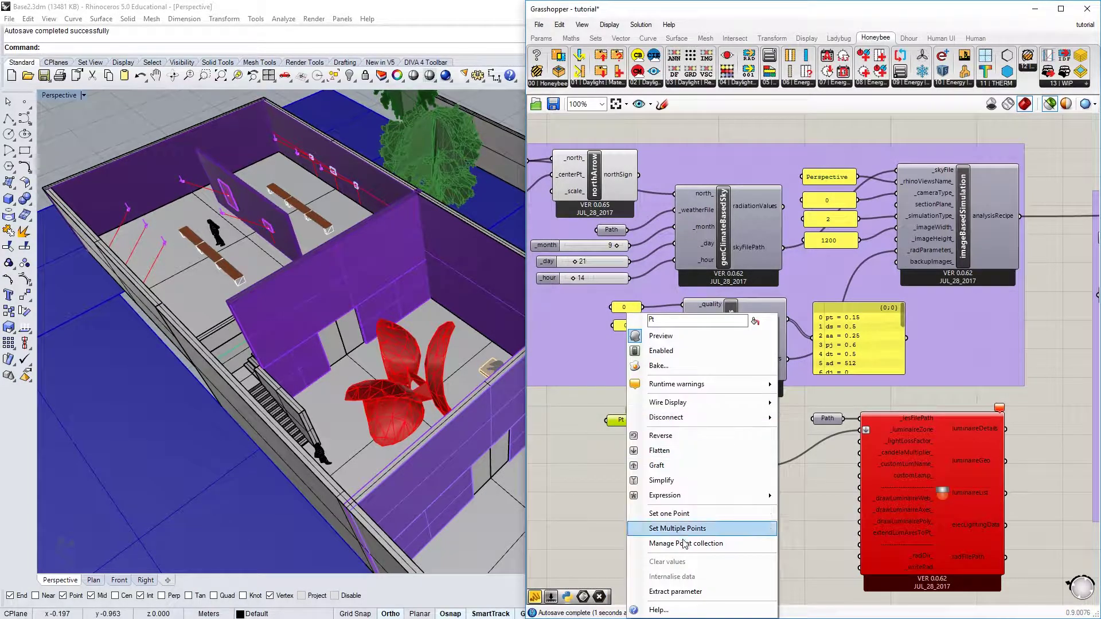
Start Set Multiple Points and orbit the Perspective view down into the gallery bench room.
{"action": "left_click", "coordinate": [688, 529]}
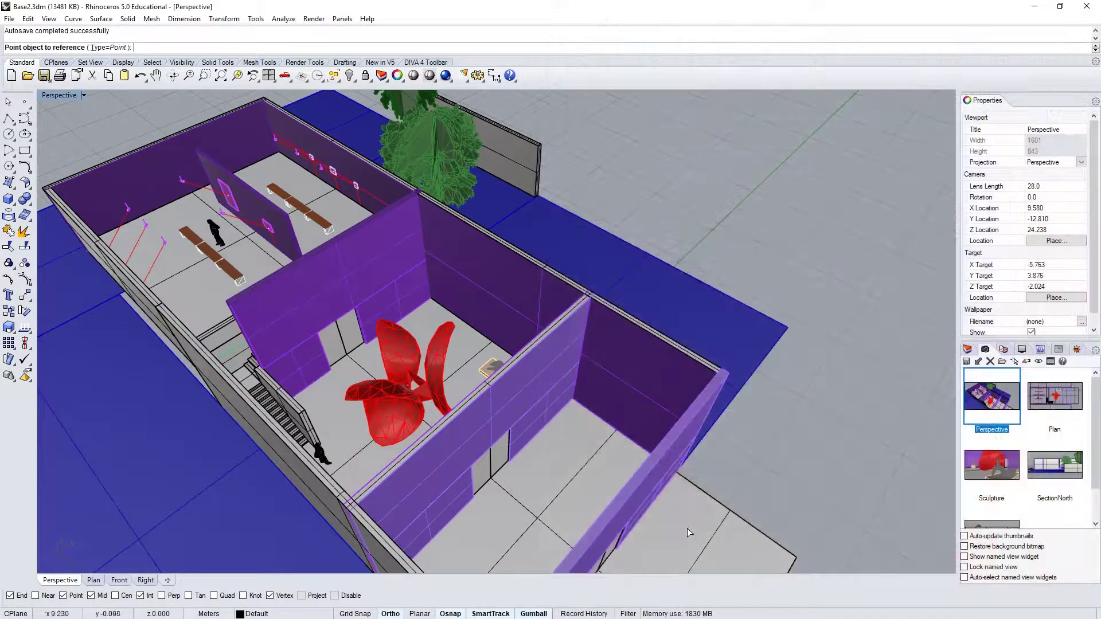
{"action": "right_click_drag", "start_coordinate": [247, 212], "coordinate": [308, 101]}
{"action": "scroll", "coordinate": [321, 132], "scroll_direction": "up", "scroll_amount": 5}
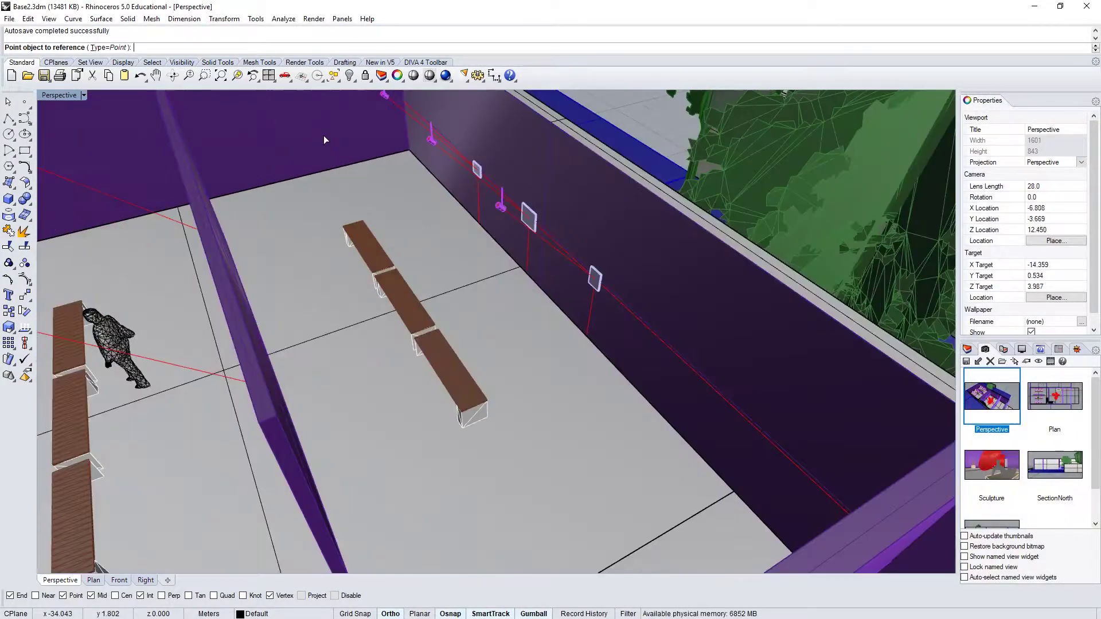
{"action": "scroll", "coordinate": [324, 138], "scroll_direction": "down", "scroll_amount": 6}
{"action": "scroll", "coordinate": [436, 185], "scroll_direction": "up", "scroll_amount": 2}
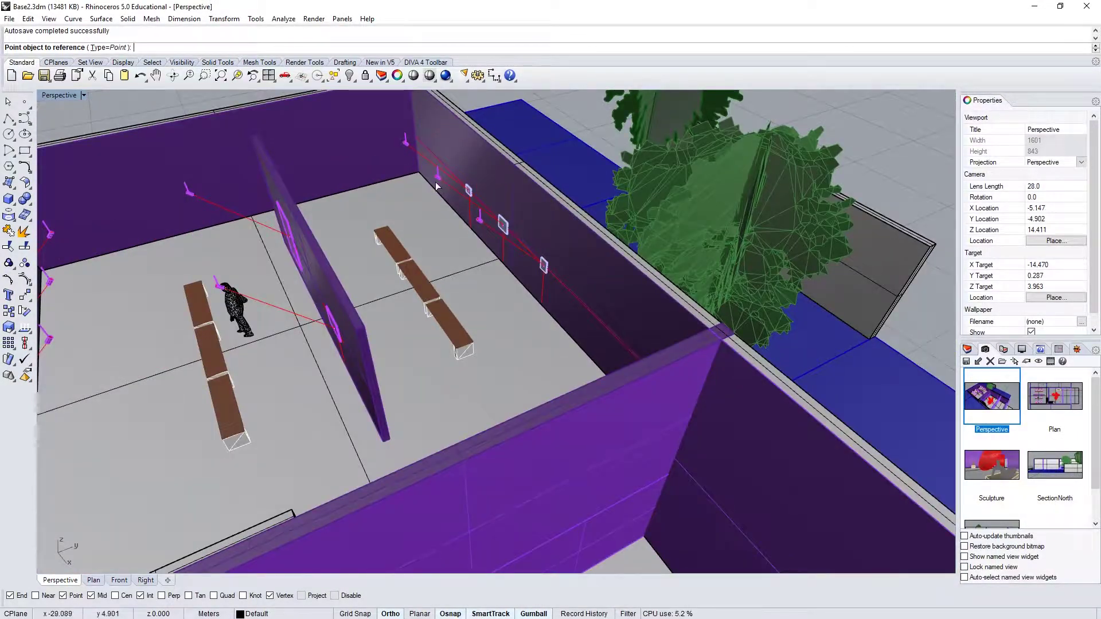
{"action": "right_click_drag", "start_coordinate": [435, 185], "coordinate": [363, 256]}
{"action": "scroll", "coordinate": [336, 194], "scroll_direction": "up", "scroll_amount": 5}
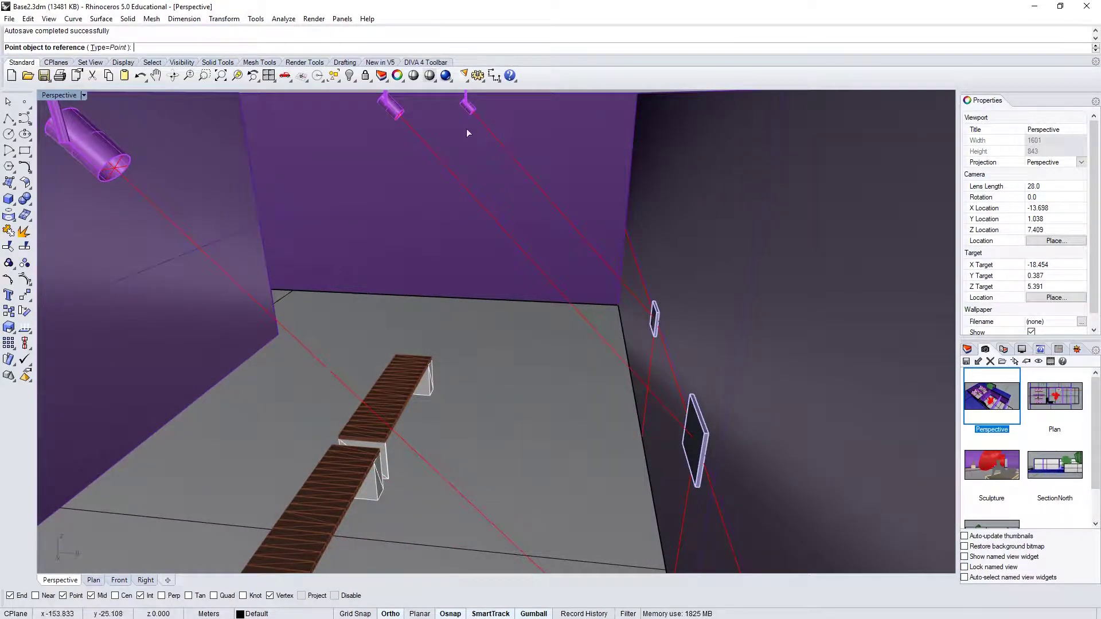
{"action": "scroll", "coordinate": [484, 138], "scroll_direction": "down", "scroll_amount": 6}
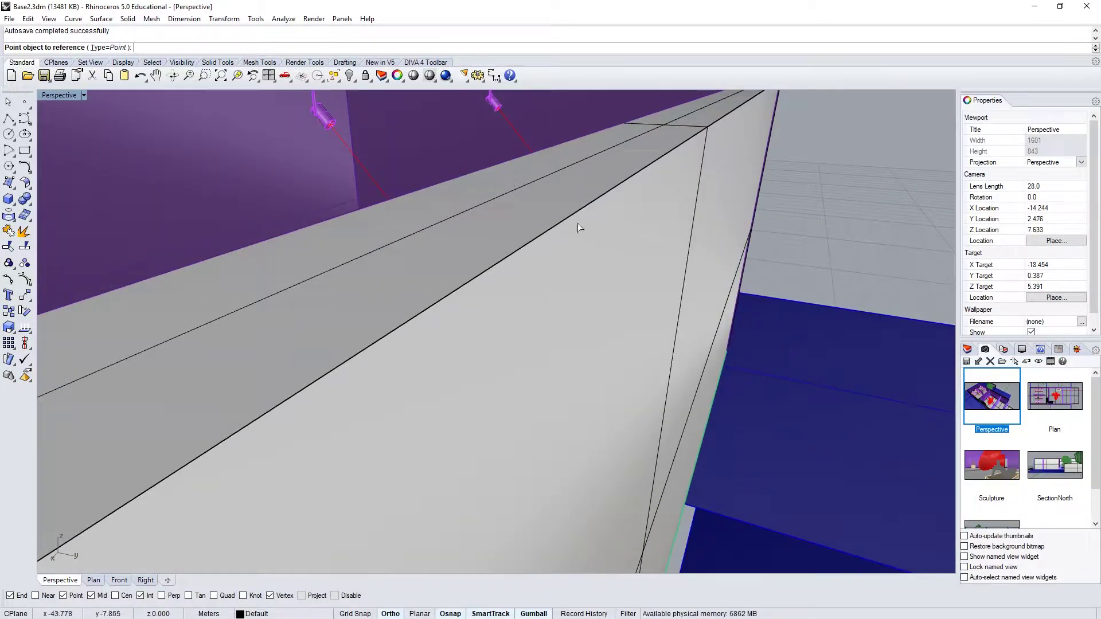
{"action": "scroll", "coordinate": [551, 240], "scroll_direction": "up", "scroll_amount": 6}
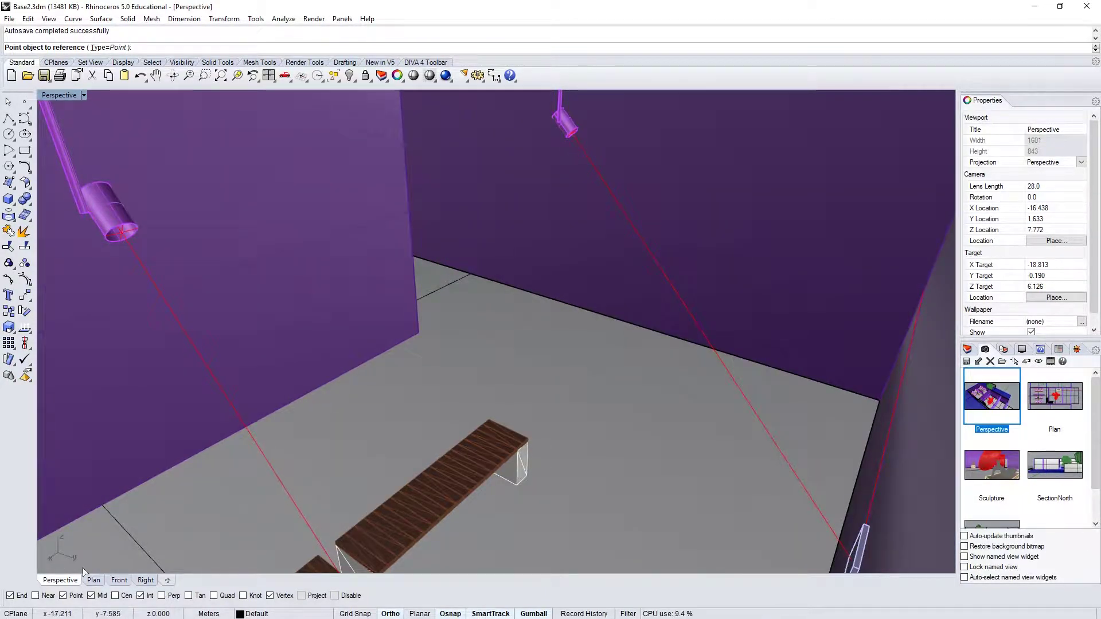
Select the 05 Lights layer and pick the light source points along the wall.
{"action": "left_click", "coordinate": [968, 349]}
{"action": "left_click", "coordinate": [972, 436]}
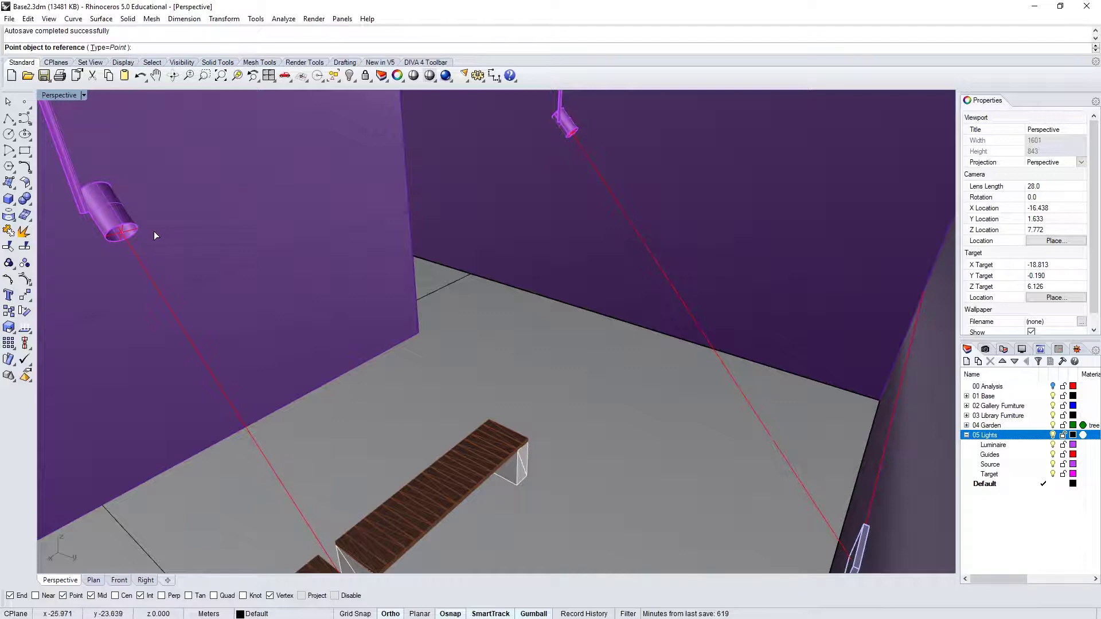
{"action": "scroll", "coordinate": [677, 253], "scroll_direction": "down", "scroll_amount": 3}
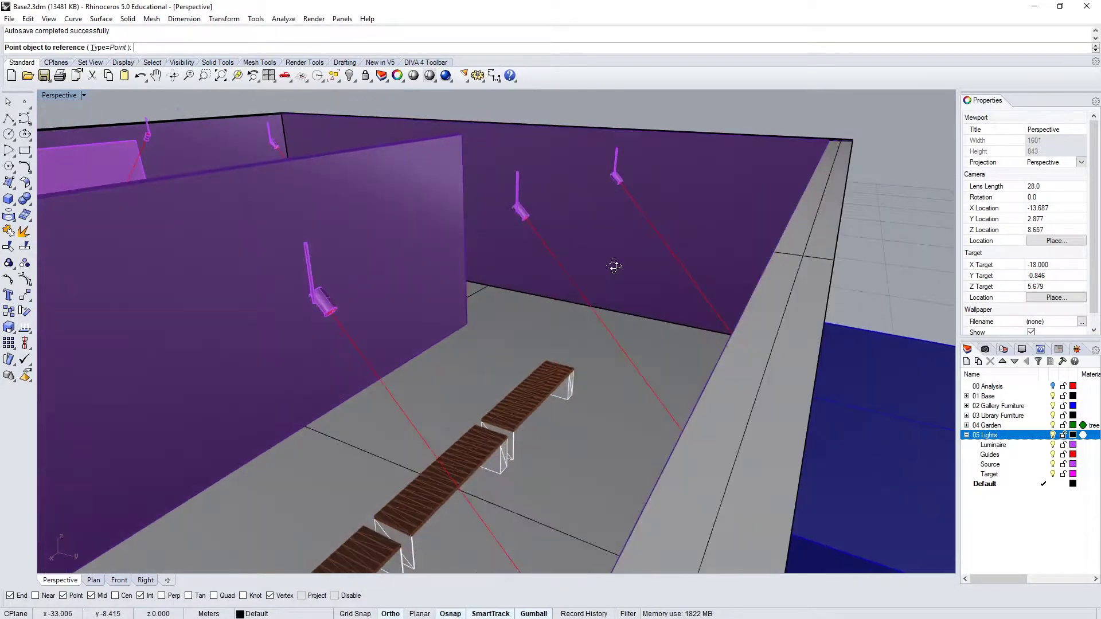
{"action": "right_click_drag", "start_coordinate": [615, 266], "coordinate": [638, 194]}
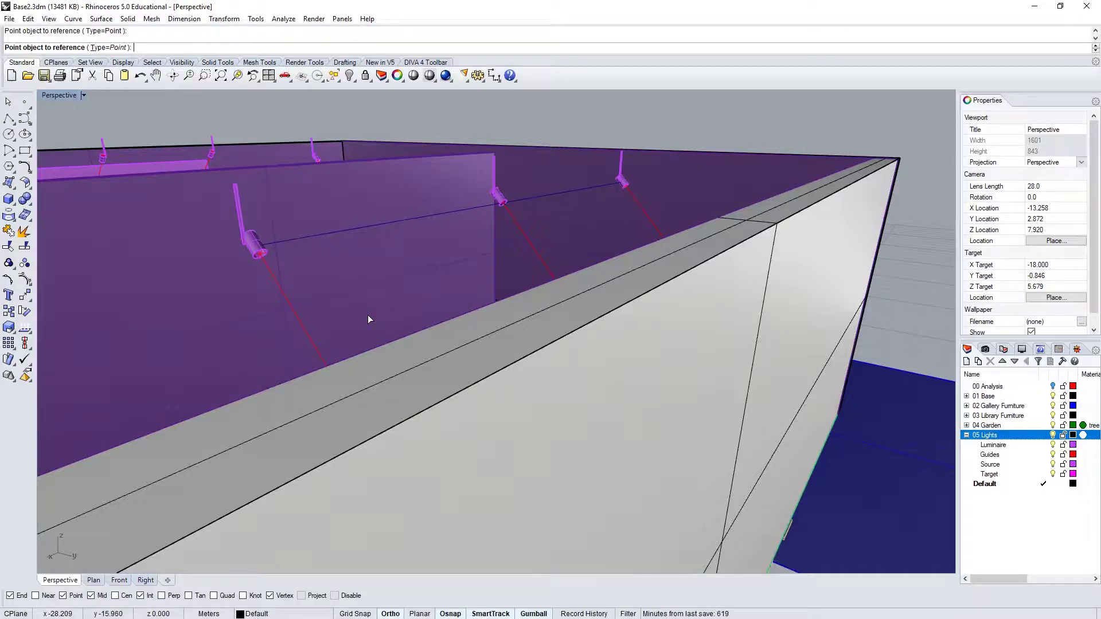
{"action": "mouse_move", "coordinate": [369, 320]}
{"action": "right_mouse_down"}
{"action": "mouse_move", "coordinate": [312, 318]}
{"action": "mouse_move", "coordinate": [373, 325]}
{"action": "right_mouse_up"}
{"action": "scroll", "coordinate": [373, 325], "scroll_direction": "down", "scroll_amount": 4}
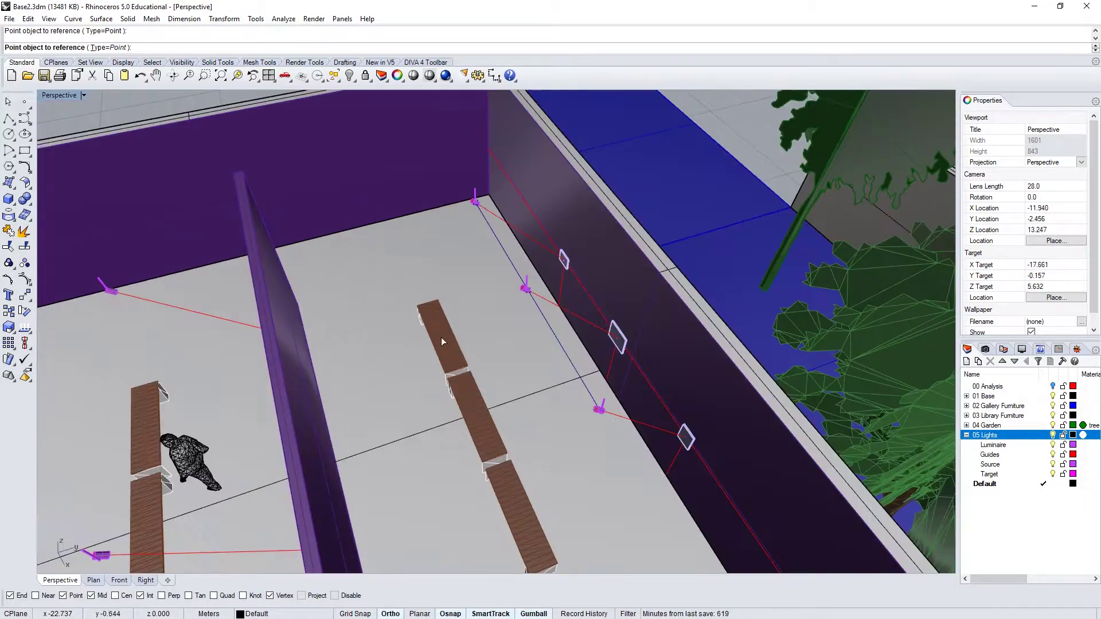
Finish picking source points, then wire a second Point parameter into aimingPoint_.
{"action": "key", "text": "Escape"}
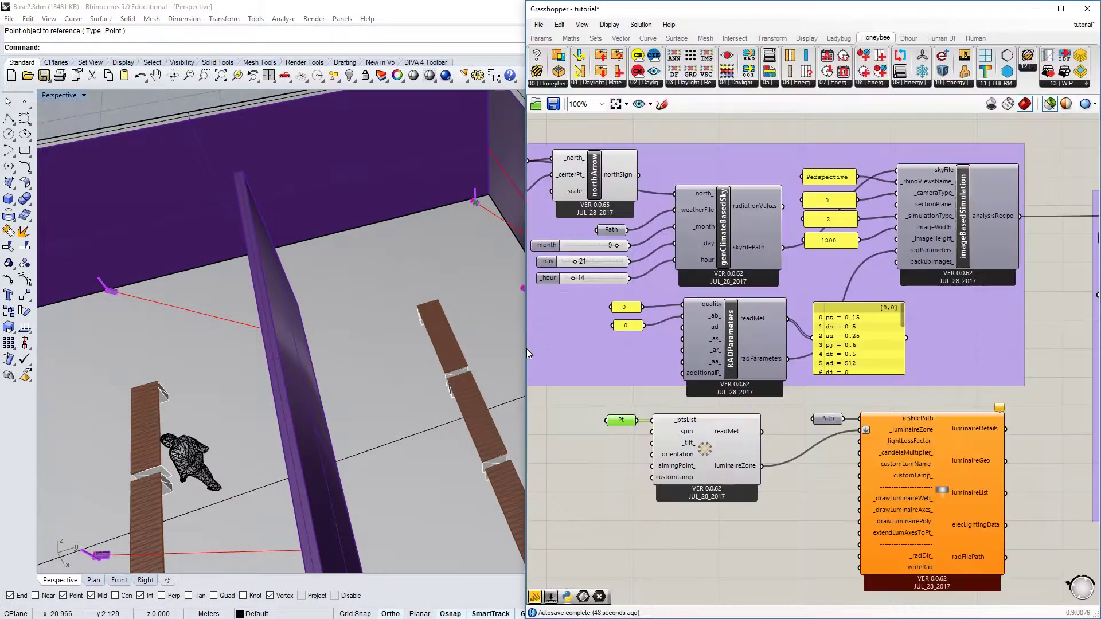
{"action": "left_click", "coordinate": [606, 453]}
{"action": "double_click", "coordinate": [590, 472]}
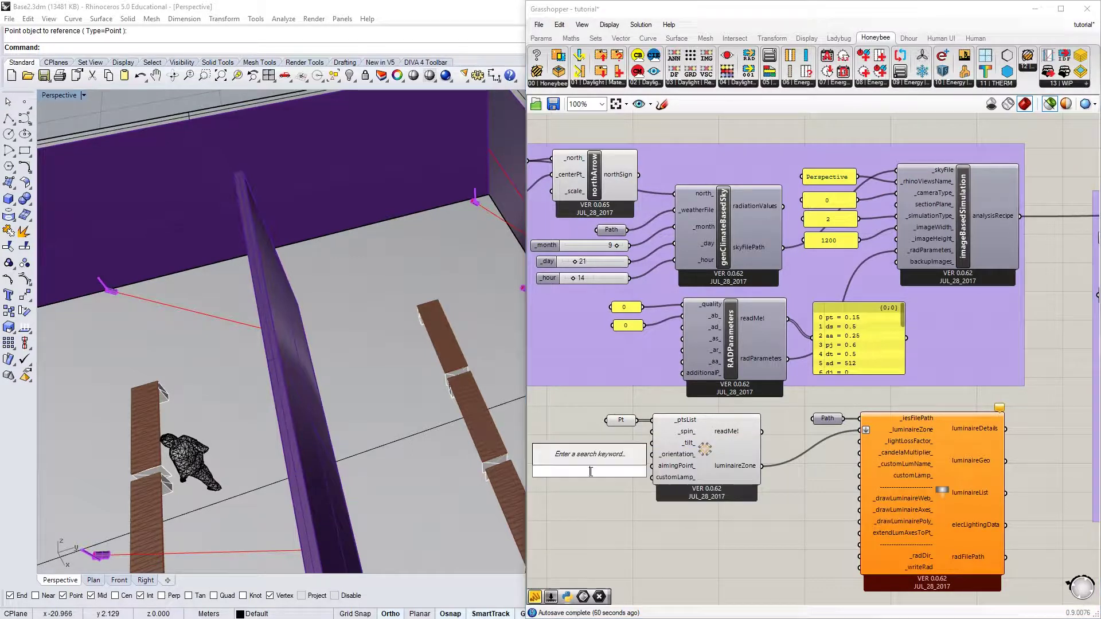
{"action": "type", "text": "point"}
{"action": "key", "text": "Return"}
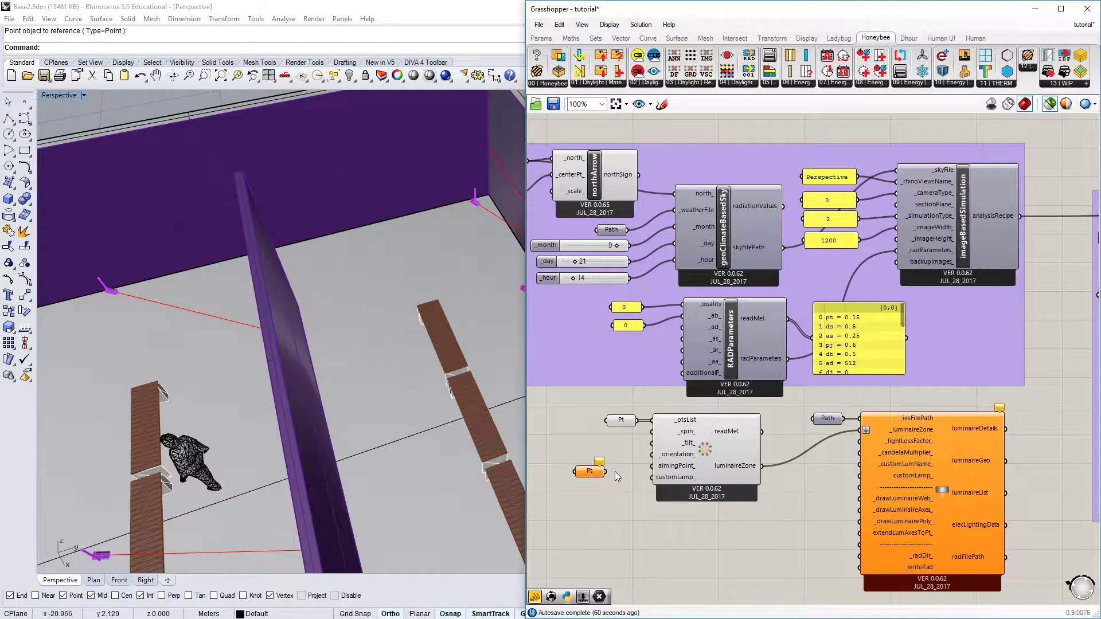
{"action": "mouse_move", "coordinate": [607, 471]}
{"action": "left_mouse_down"}
{"action": "mouse_move", "coordinate": [652, 466]}
{"action": "mouse_move", "coordinate": [612, 467]}
{"action": "left_mouse_up"}
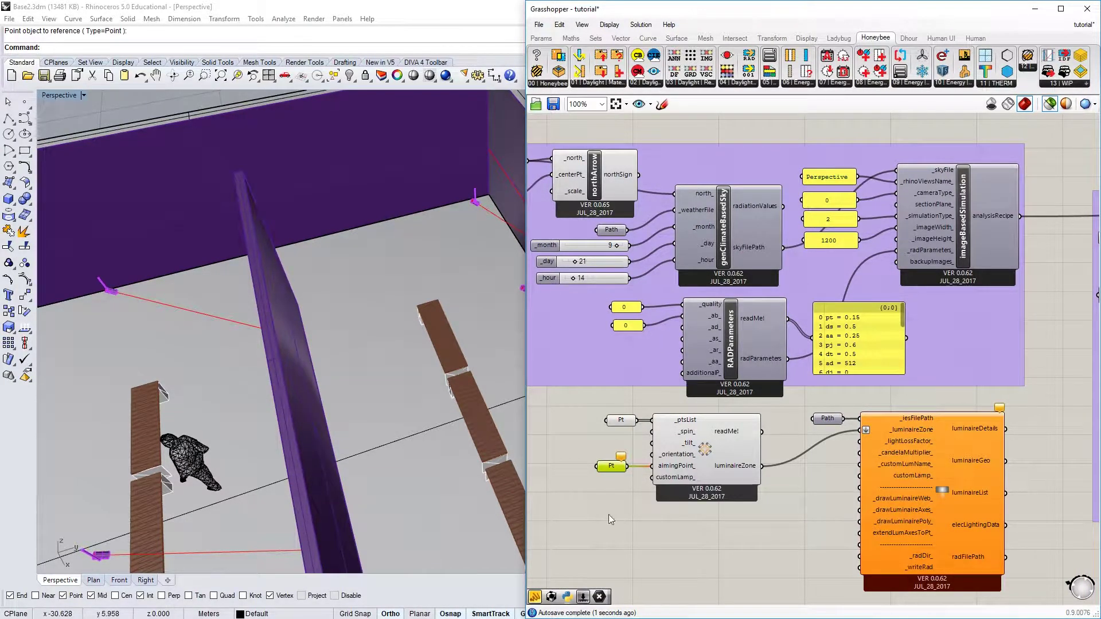
Reference the lights' target points from the Rhino model into the aiming Point parameter.
{"action": "right_click", "coordinate": [612, 467]}
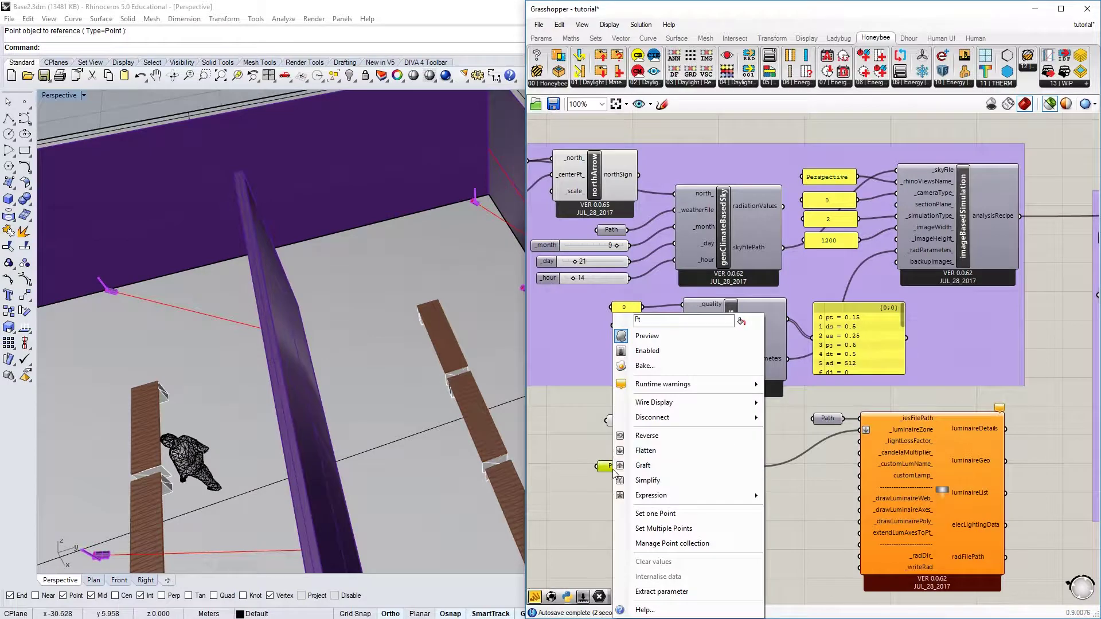
{"action": "left_click", "coordinate": [682, 529]}
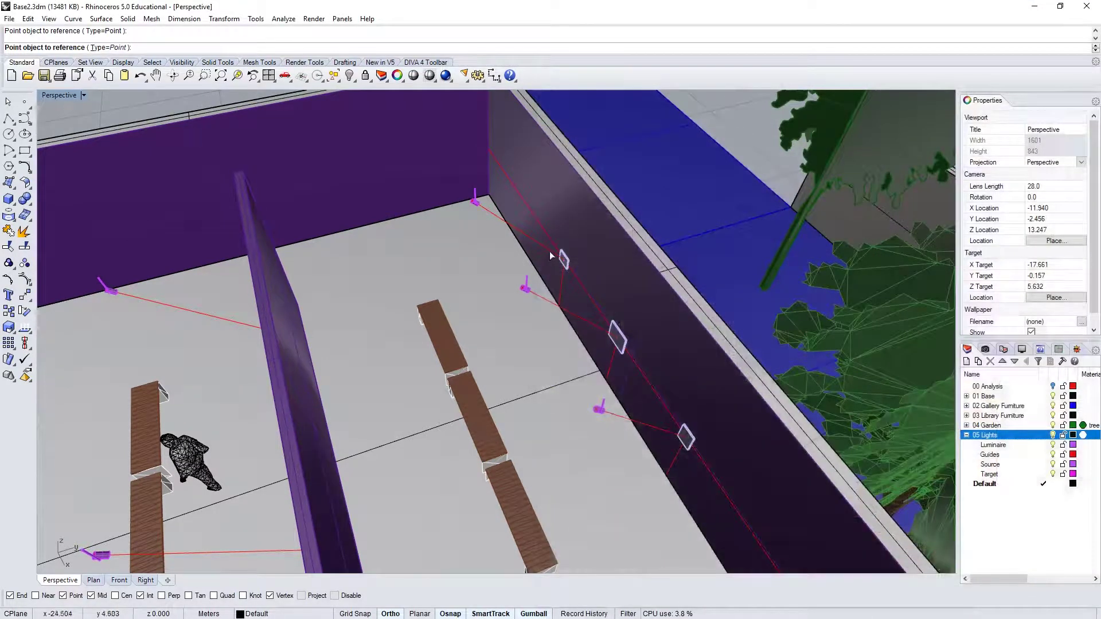
{"action": "scroll", "coordinate": [558, 277], "scroll_direction": "up", "scroll_amount": 5}
{"action": "right_click_drag", "start_coordinate": [567, 267], "coordinate": [607, 262]}
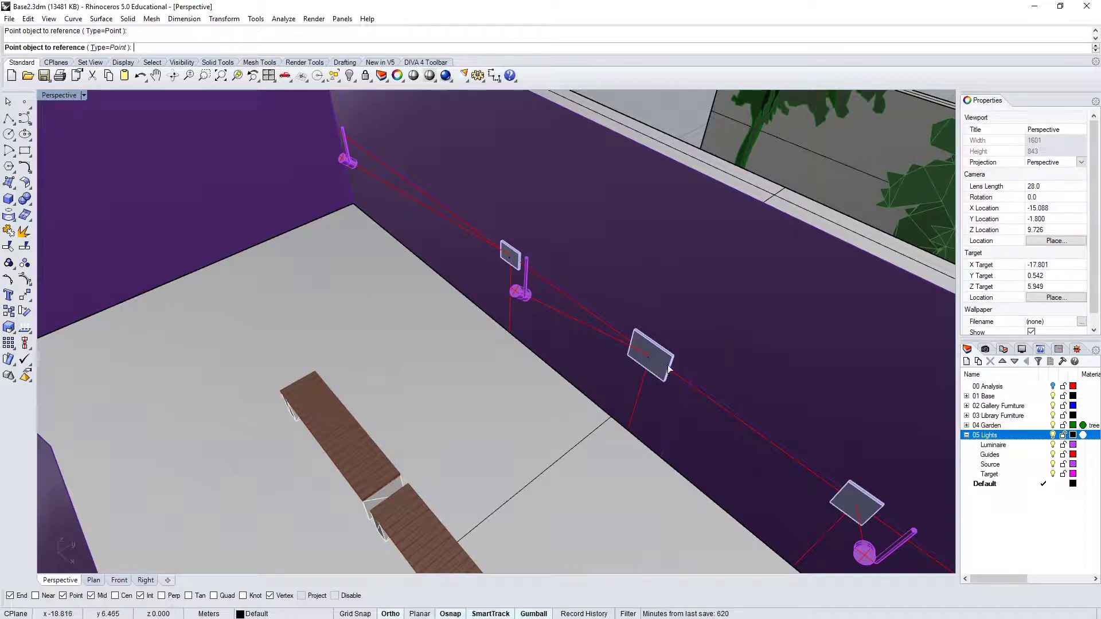
{"action": "right_click", "coordinate": [739, 449]}
{"action": "left_click", "coordinate": [600, 434]}
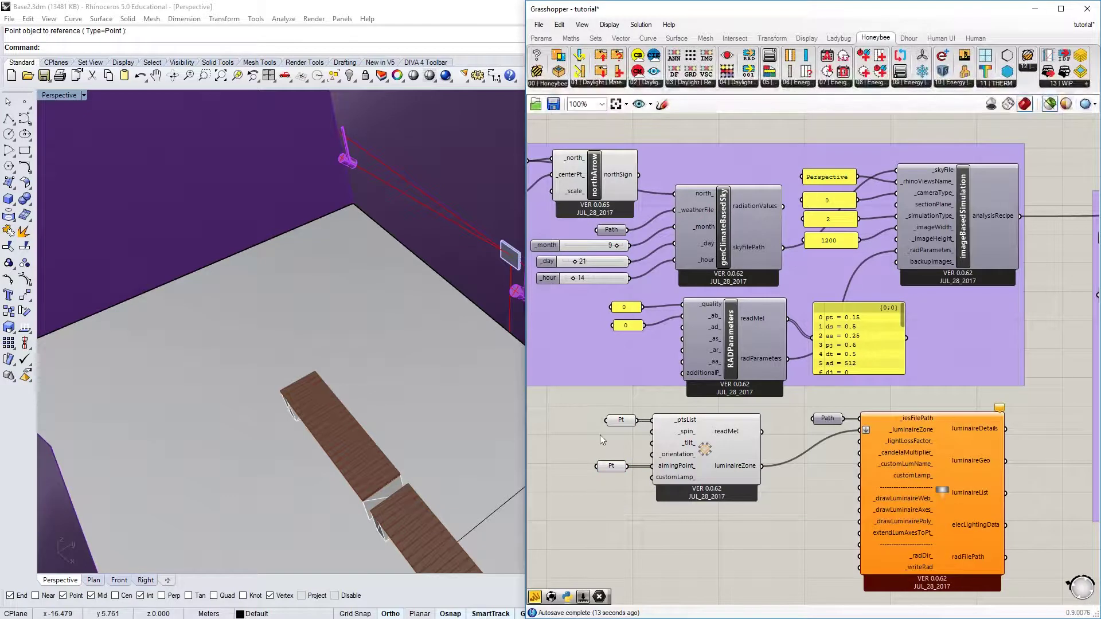
{"action": "right_click_drag", "start_coordinate": [793, 512], "coordinate": [731, 501]}
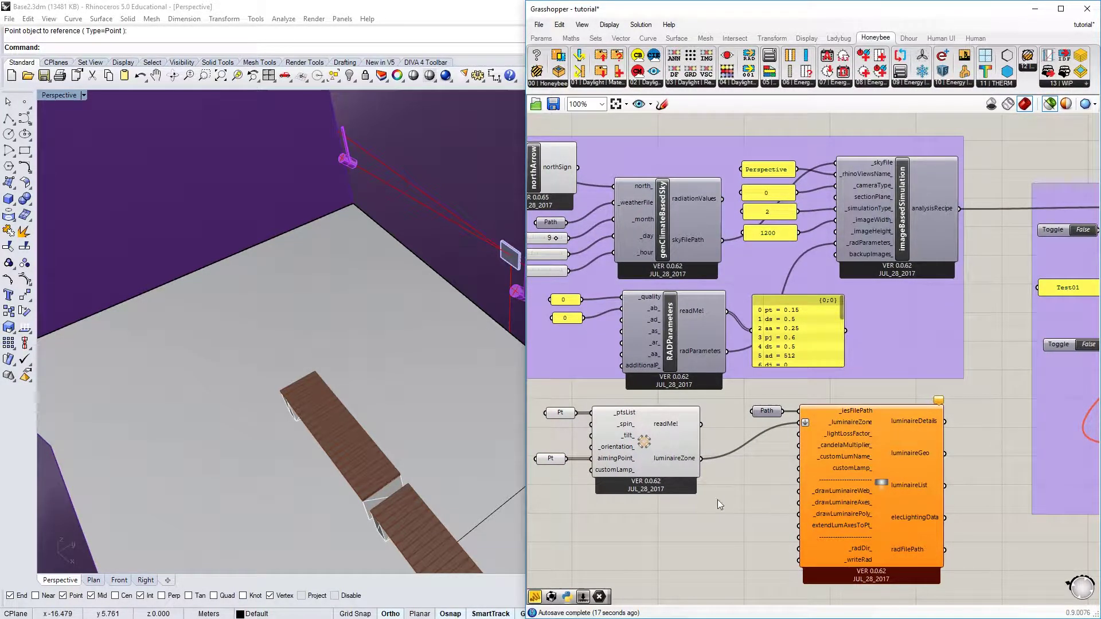
{"action": "right_click_drag", "start_coordinate": [850, 455], "coordinate": [861, 416]}
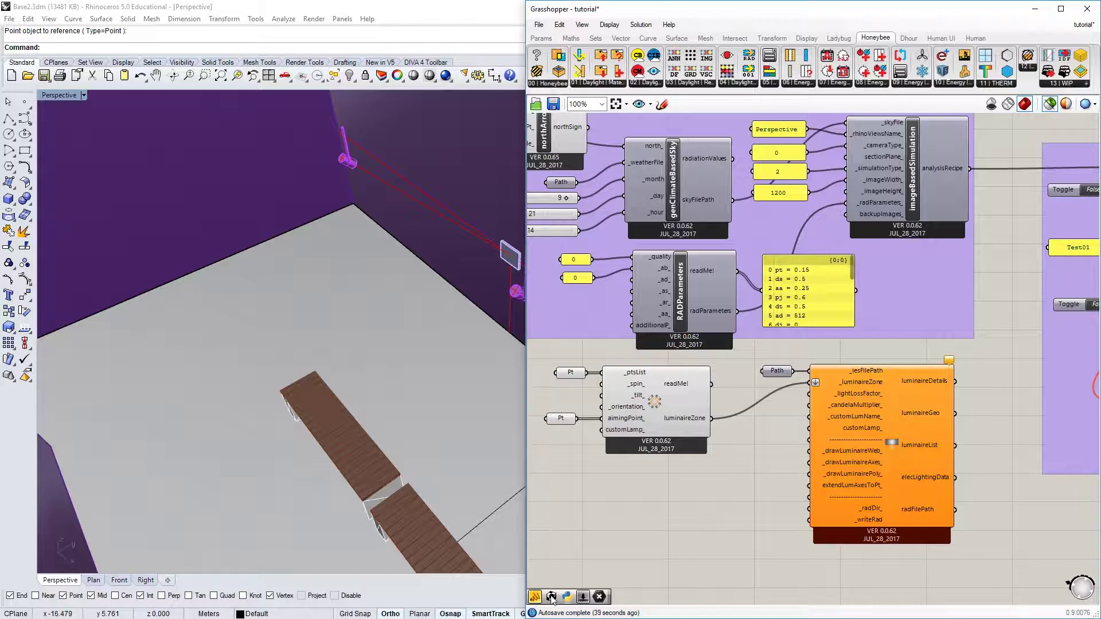
Add a text panel reading '13spot', checking the IES file names for reference.
{"action": "left_click_drag", "start_coordinate": [550, 597], "coordinate": [664, 512]}
{"action": "double_click", "coordinate": [664, 512]}
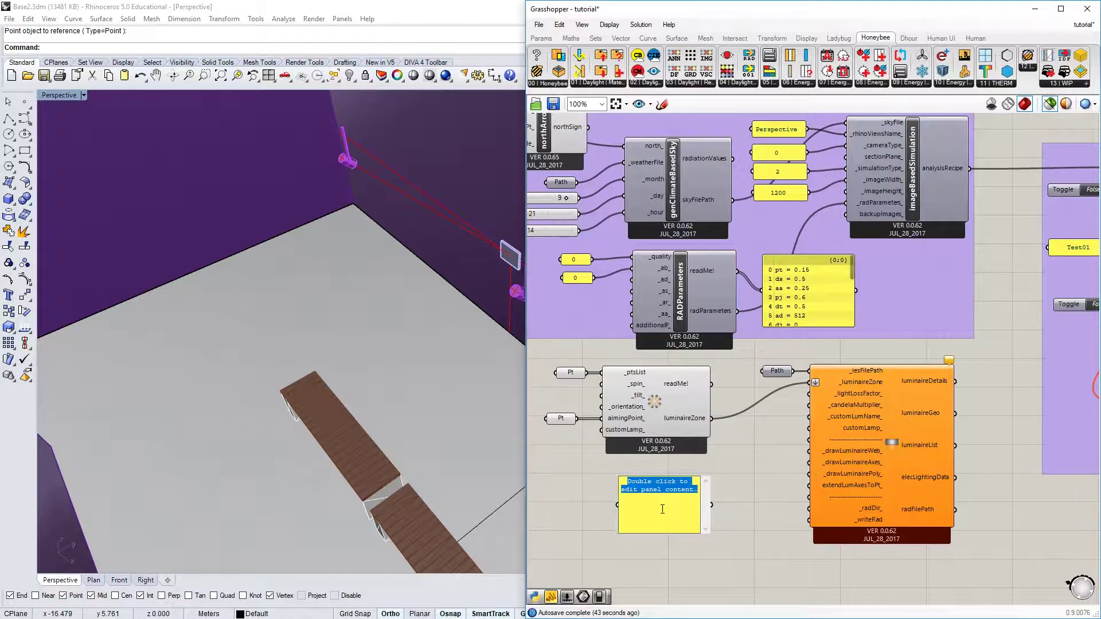
{"action": "type", "text": "13"}
{"action": "type", "text": "spo"}
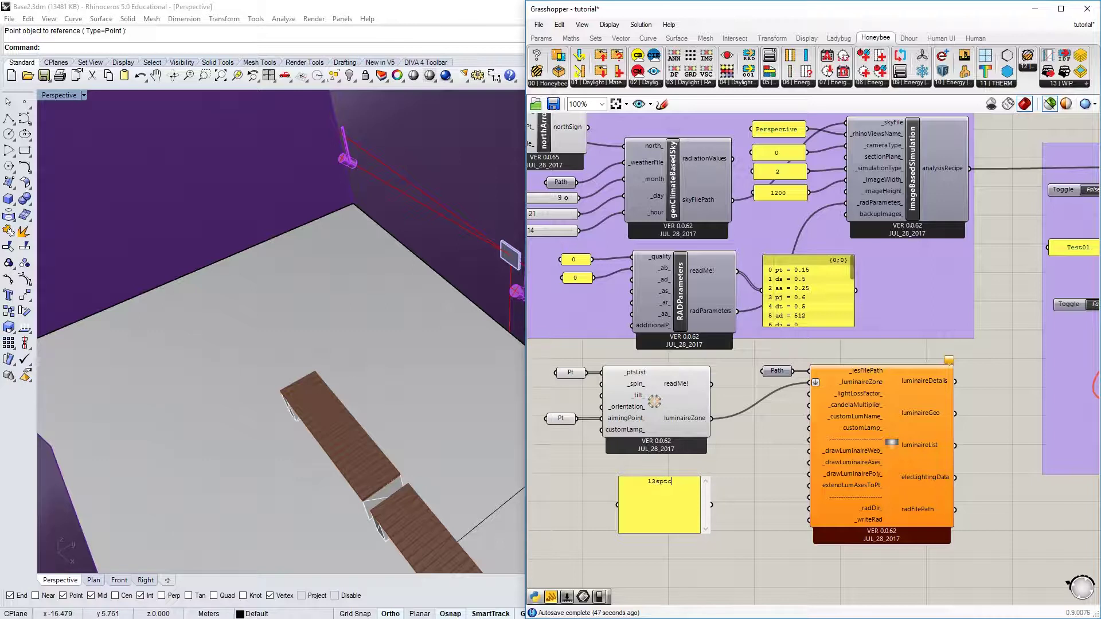
{"action": "type", "text": "t"}
{"action": "left_click", "coordinate": [763, 515]}
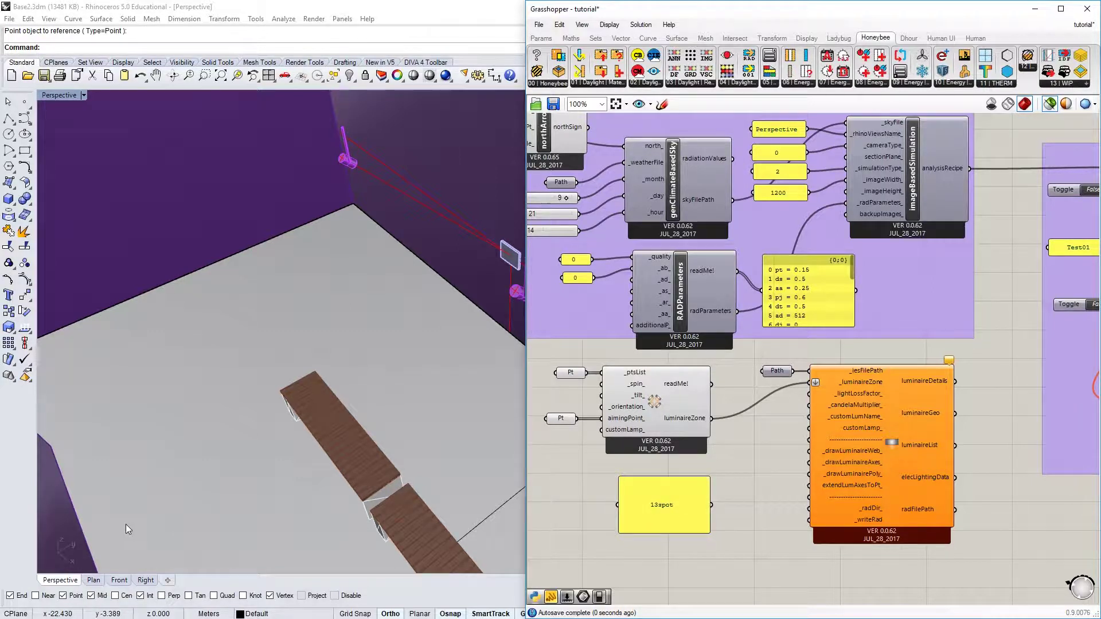
{"action": "key", "text": "alt+Tab"}
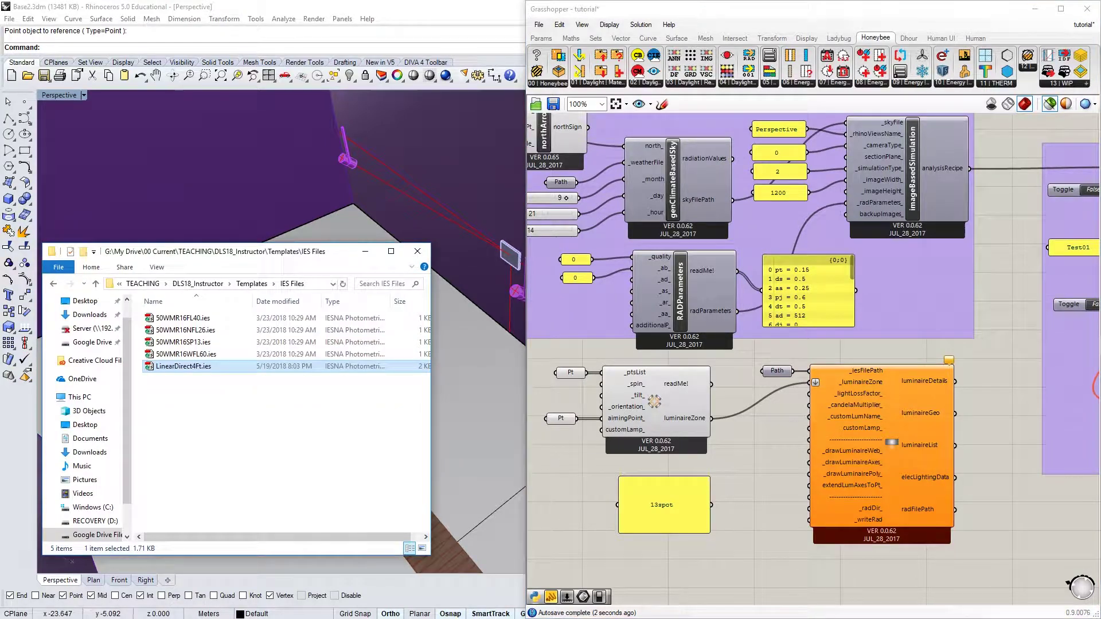
{"action": "key", "text": "alt+Tab"}
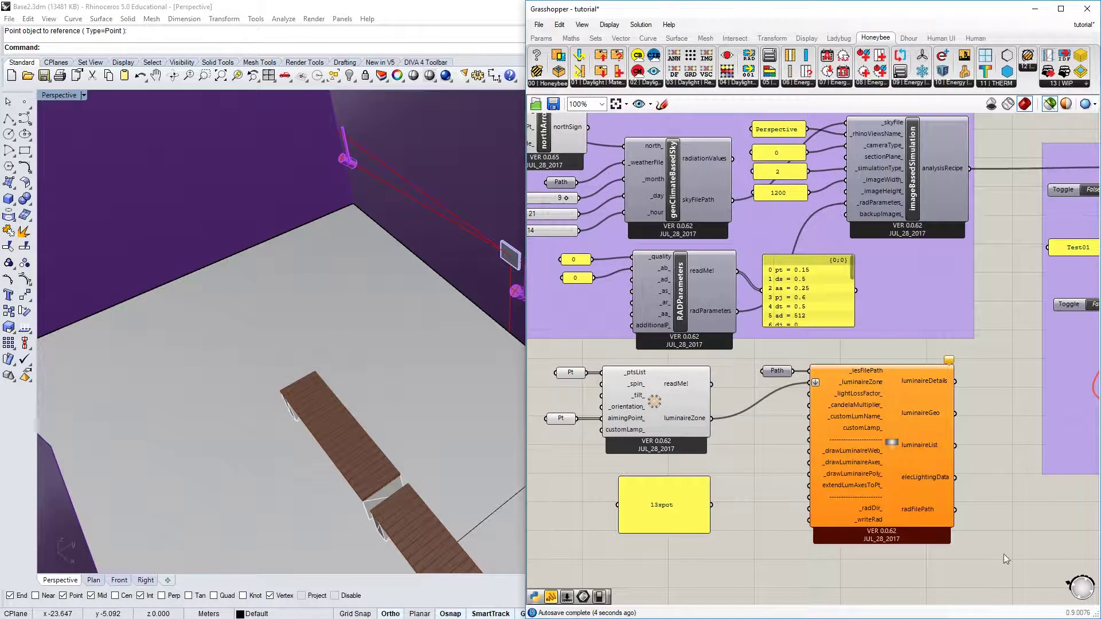
Shrink the 13spot panel to one line and place it by the luminaire's _customLumName_ input.
{"action": "left_click_drag", "start_coordinate": [618, 533], "coordinate": [809, 417]}
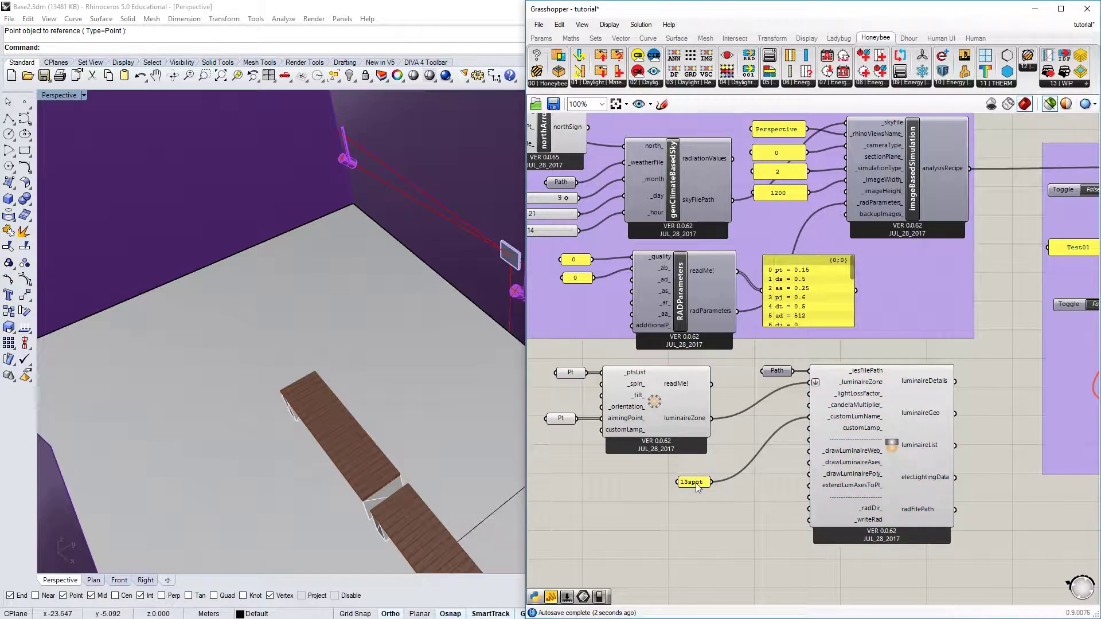
{"action": "left_click_drag", "start_coordinate": [696, 483], "coordinate": [775, 417]}
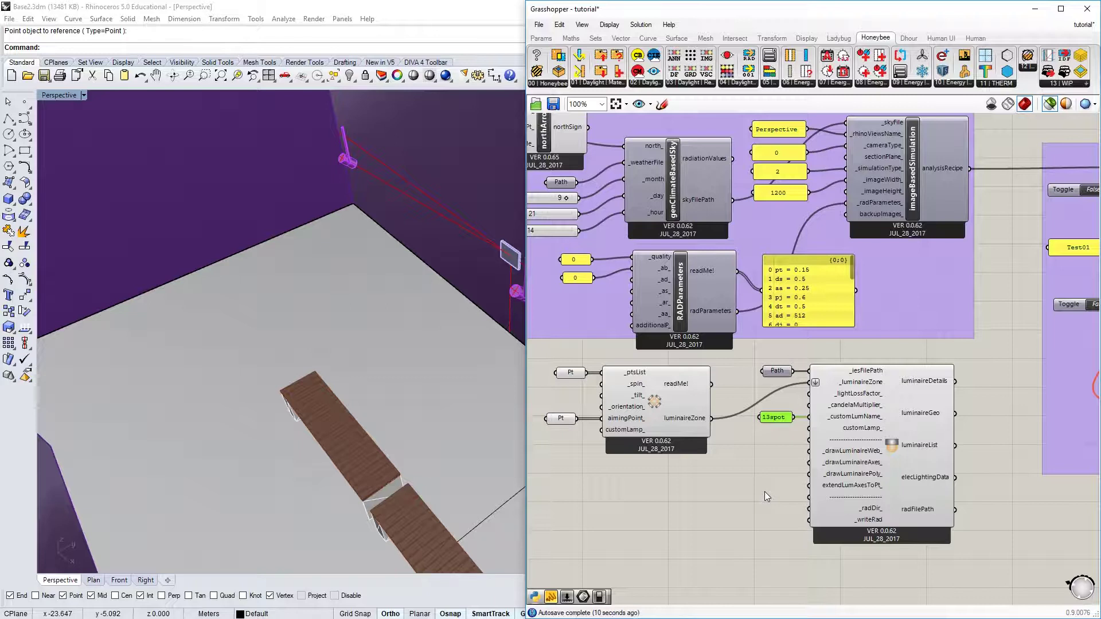
{"action": "right_click_drag", "start_coordinate": [865, 483], "coordinate": [814, 478]}
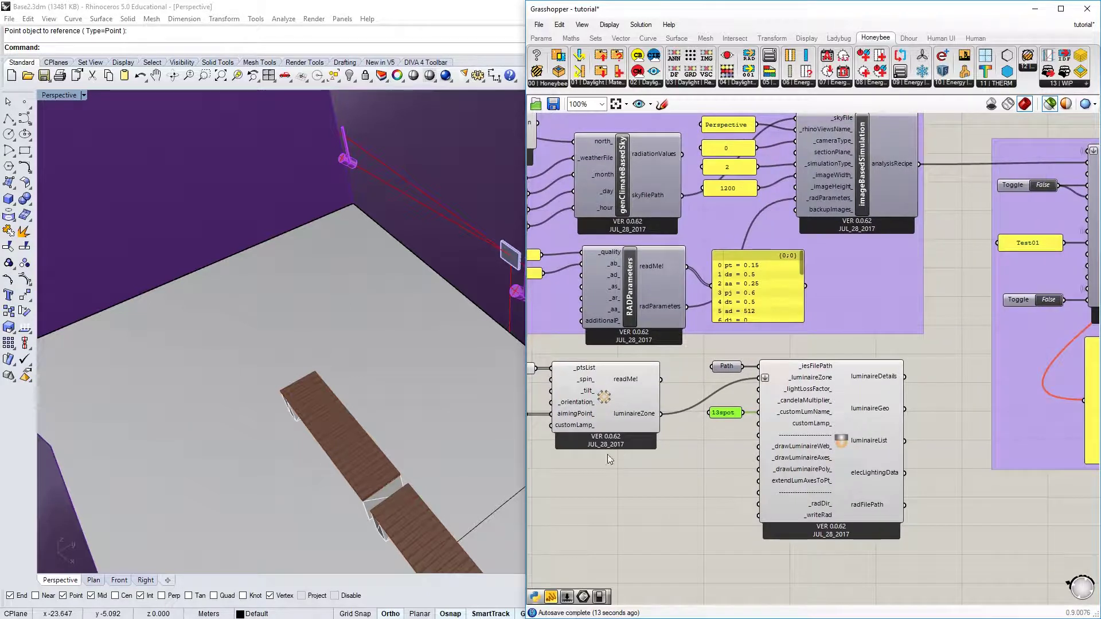
{"action": "left_click", "coordinate": [670, 534]}
Wire the ladybug tutorial folder path panel into the luminaire's _radDir_ input.
{"action": "scroll", "coordinate": [953, 526], "scroll_direction": "down", "scroll_amount": 3}
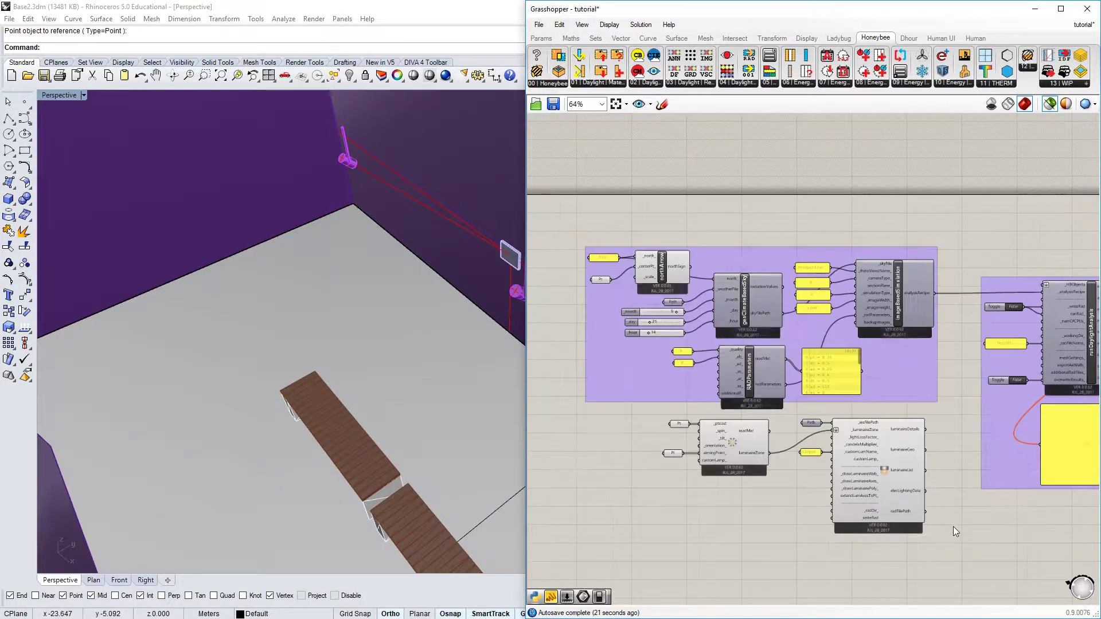
{"action": "scroll", "coordinate": [1008, 501], "scroll_direction": "down", "scroll_amount": 5}
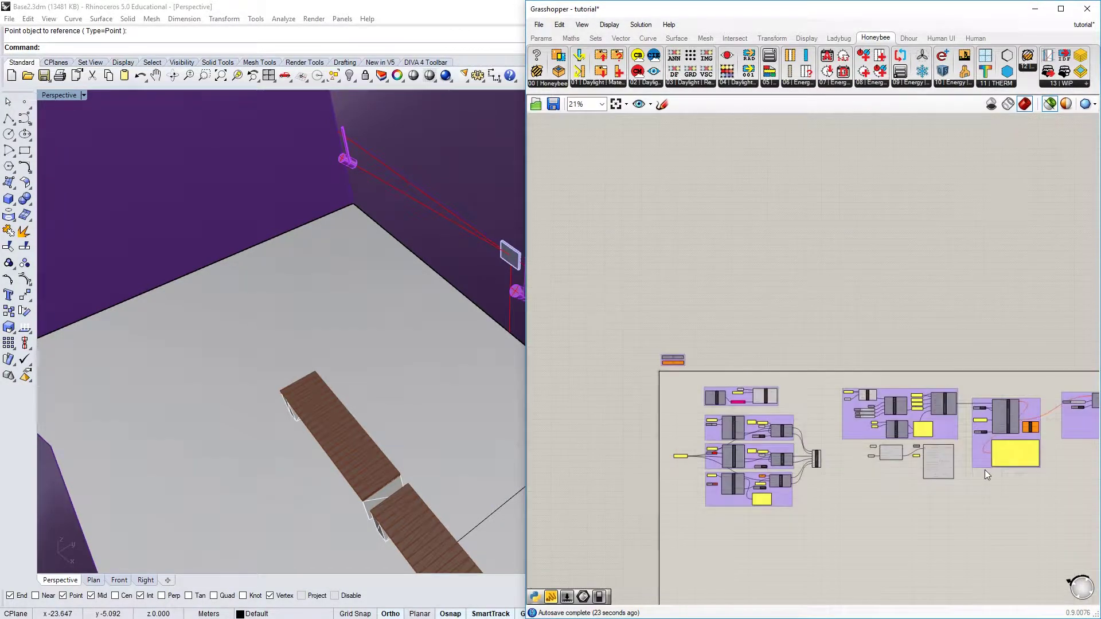
{"action": "scroll", "coordinate": [739, 405], "scroll_direction": "up", "scroll_amount": 8}
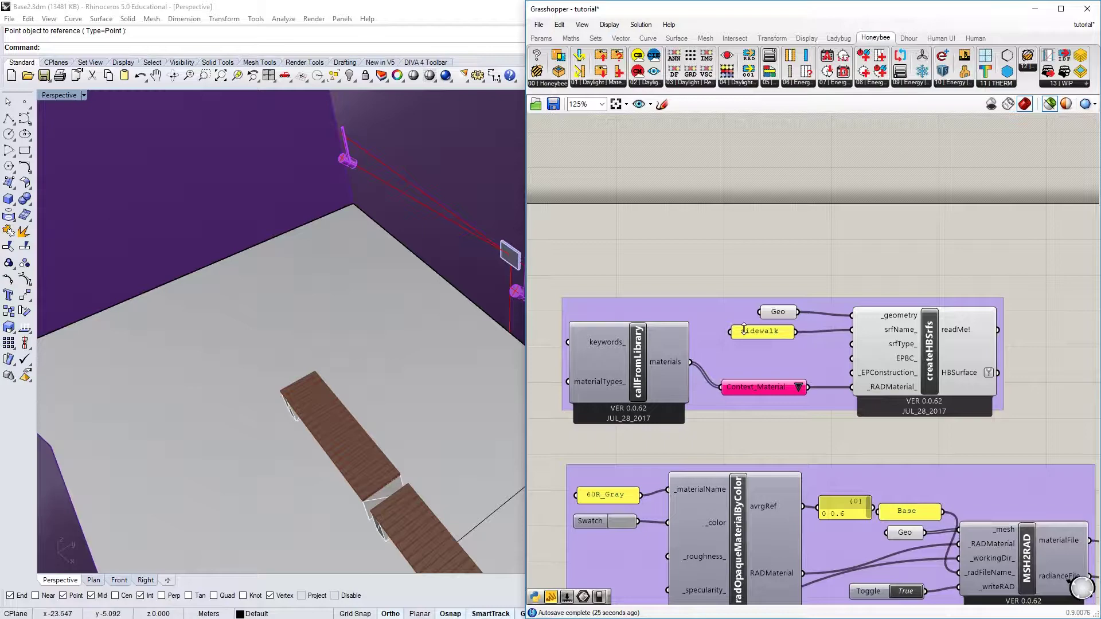
{"action": "scroll", "coordinate": [744, 328], "scroll_direction": "down", "scroll_amount": 5}
{"action": "scroll", "coordinate": [669, 415], "scroll_direction": "up", "scroll_amount": 6}
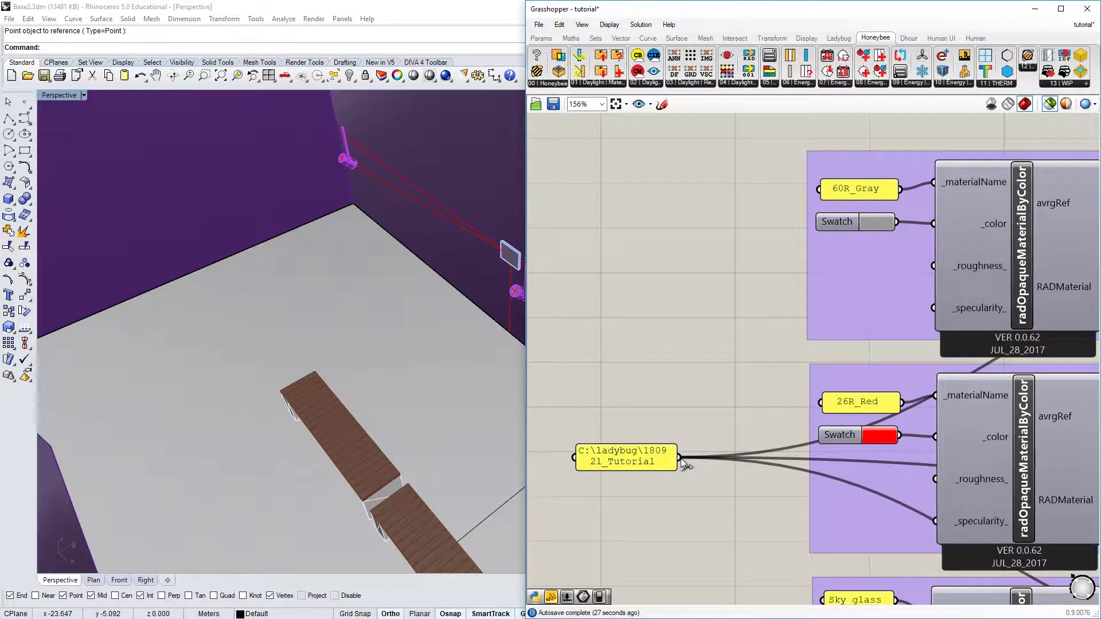
{"action": "left_click_drag", "start_coordinate": [680, 459], "coordinate": [1003, 476]}
Add a Boolean Toggle, set it to True, and feed it to the luminaire's _writeRad input.
{"action": "scroll", "coordinate": [647, 418], "scroll_direction": "down", "scroll_amount": 6}
{"action": "scroll", "coordinate": [718, 413], "scroll_direction": "up", "scroll_amount": 4}
{"action": "scroll", "coordinate": [1009, 434], "scroll_direction": "up", "scroll_amount": 2}
{"action": "scroll", "coordinate": [995, 432], "scroll_direction": "down", "scroll_amount": 1}
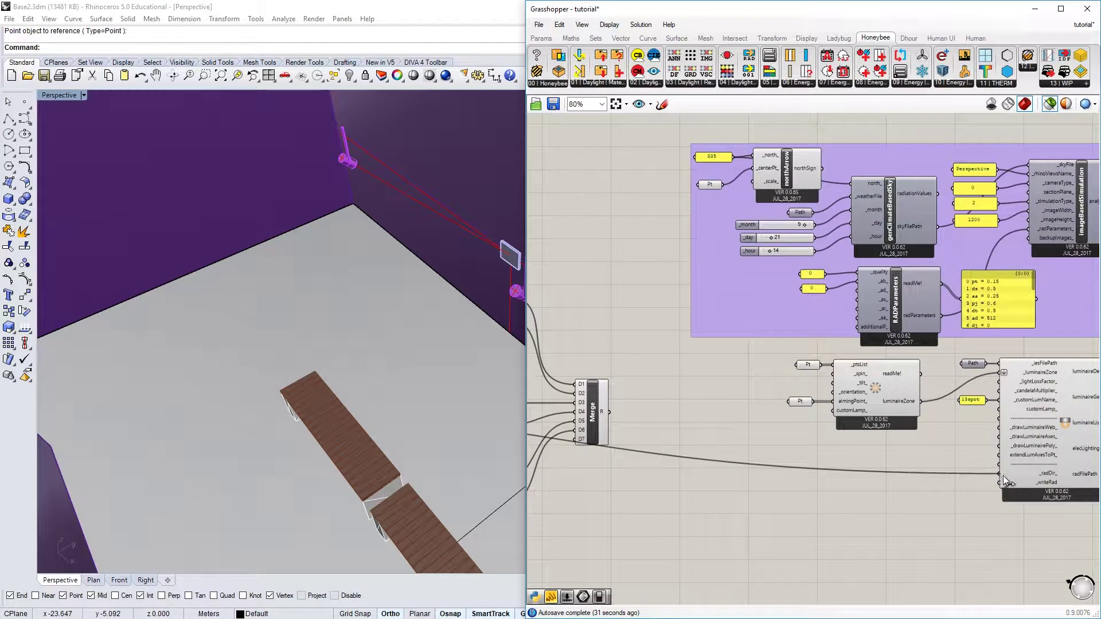
{"action": "right_click_drag", "start_coordinate": [961, 510], "coordinate": [828, 487]}
{"action": "right_click", "coordinate": [828, 488]}
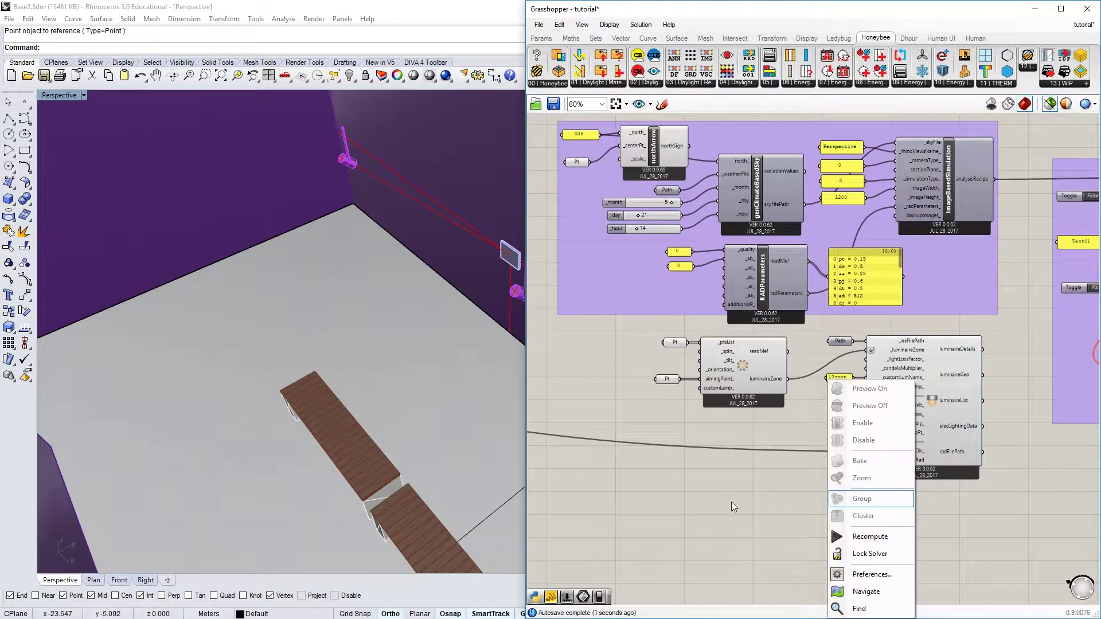
{"action": "left_click", "coordinate": [731, 503]}
{"action": "left_click_drag", "start_coordinate": [600, 597], "coordinate": [959, 397]}
{"action": "scroll", "coordinate": [739, 539], "scroll_direction": "up", "scroll_amount": 4}
{"action": "double_click", "coordinate": [878, 391]}
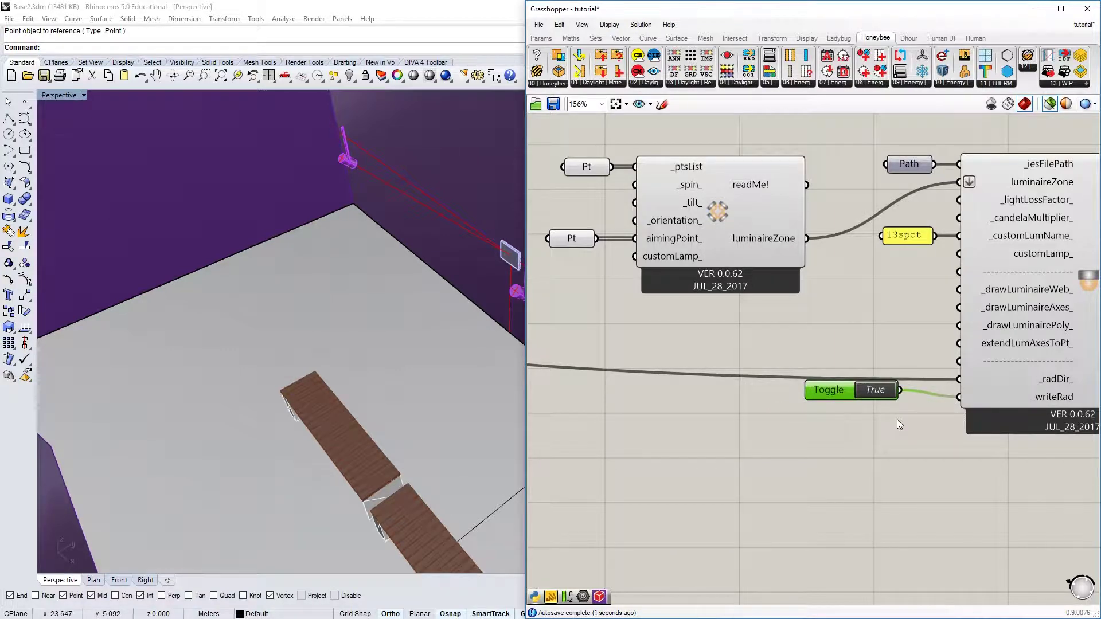
Drag the luminaire's radFilePath output toward the daylight analysis inputs.
{"action": "scroll", "coordinate": [897, 461], "scroll_direction": "down", "scroll_amount": 4}
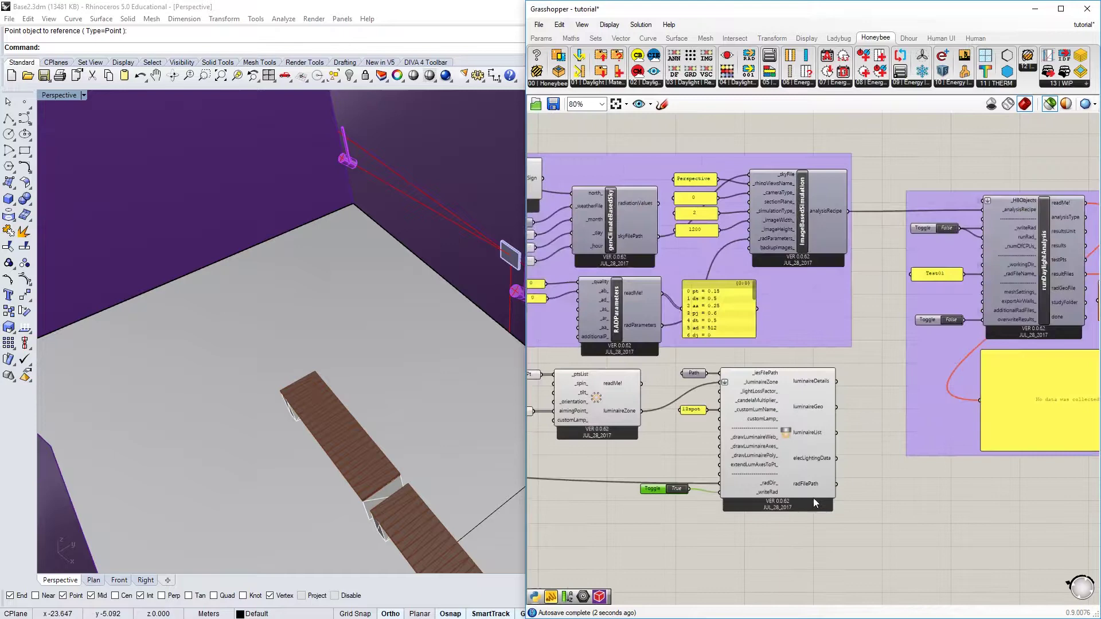
{"action": "scroll", "coordinate": [813, 498], "scroll_direction": "up", "scroll_amount": 3}
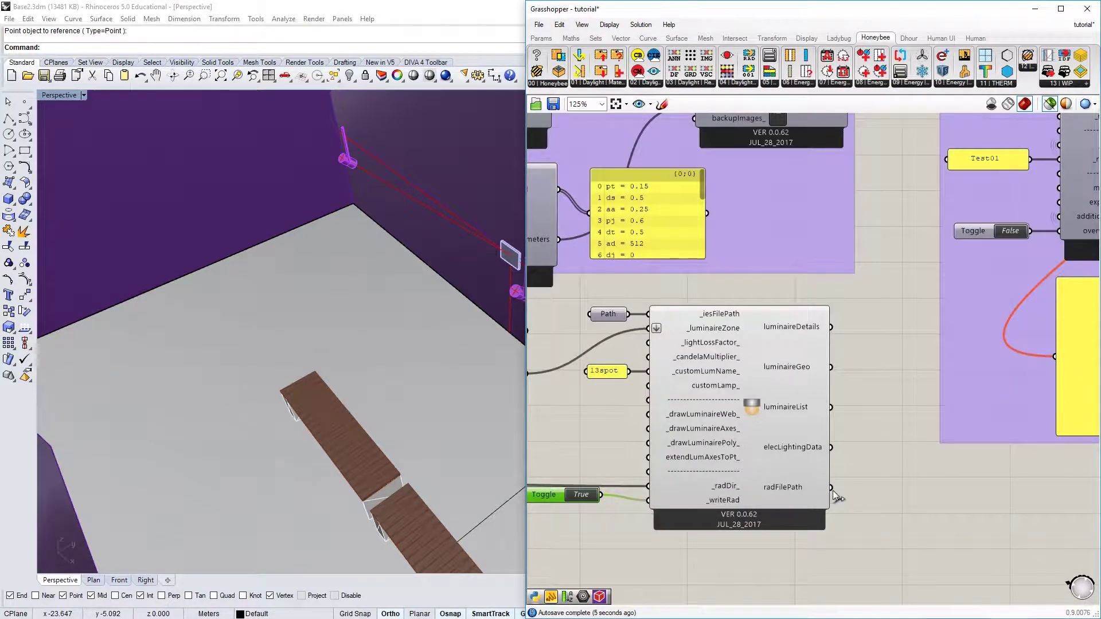
{"action": "scroll", "coordinate": [856, 500], "scroll_direction": "down", "scroll_amount": 3}
{"action": "left_click_drag", "start_coordinate": [855, 500], "coordinate": [955, 323]}
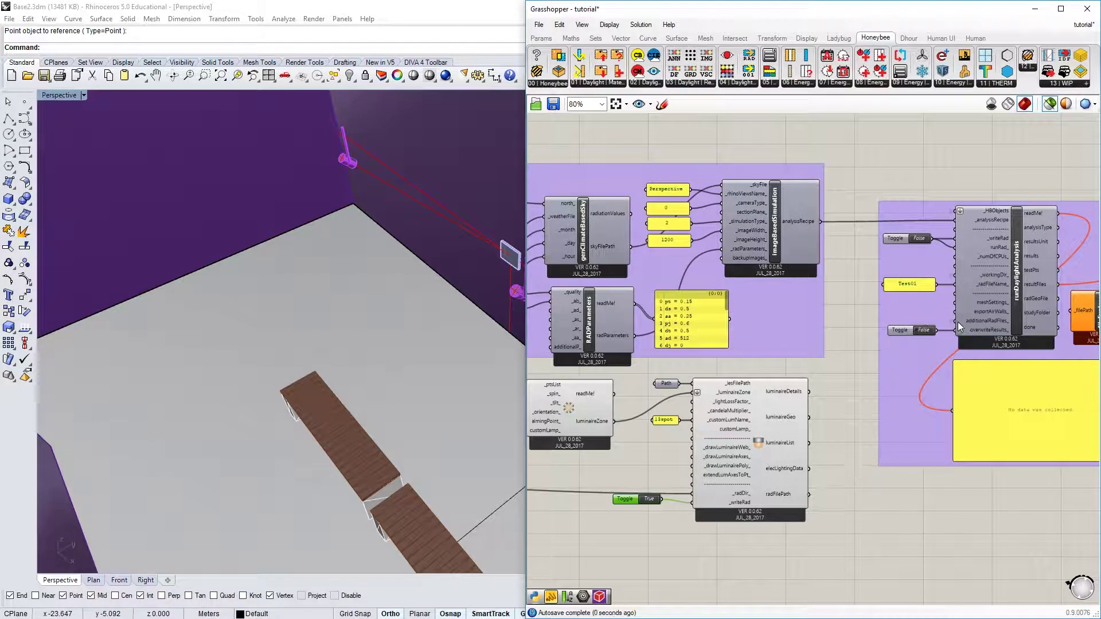
Attach radFilePath to runDaylightAnalysis's additionalRadFiles_ input.
{"action": "scroll", "coordinate": [965, 321], "scroll_direction": "up", "scroll_amount": 3}
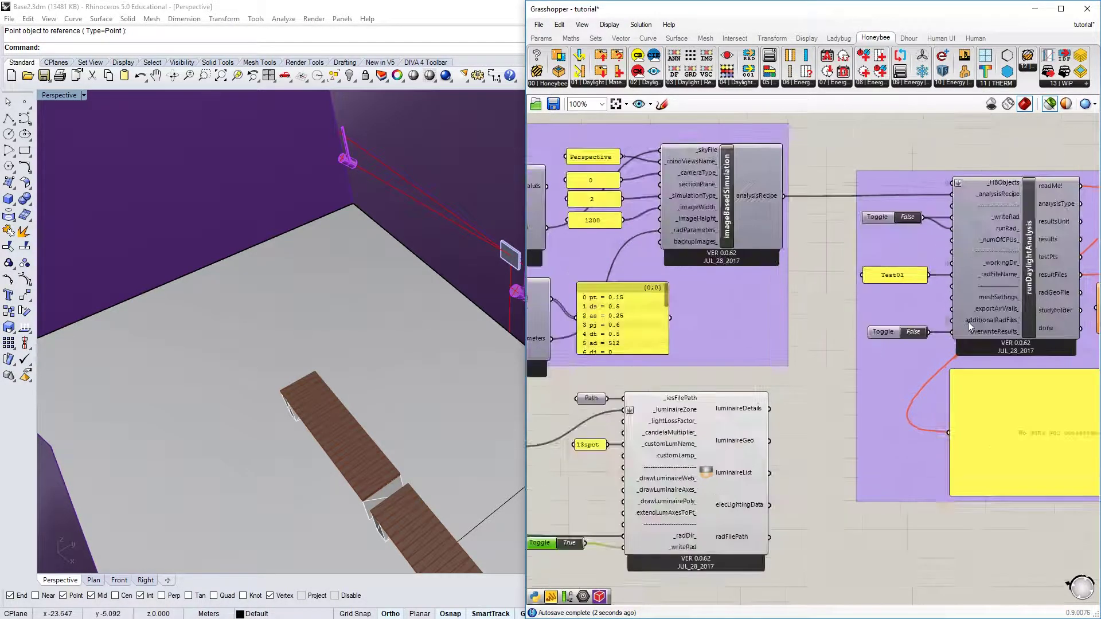
{"action": "left_click", "coordinate": [980, 318]}
{"action": "scroll", "coordinate": [907, 304], "scroll_direction": "down", "scroll_amount": 3}
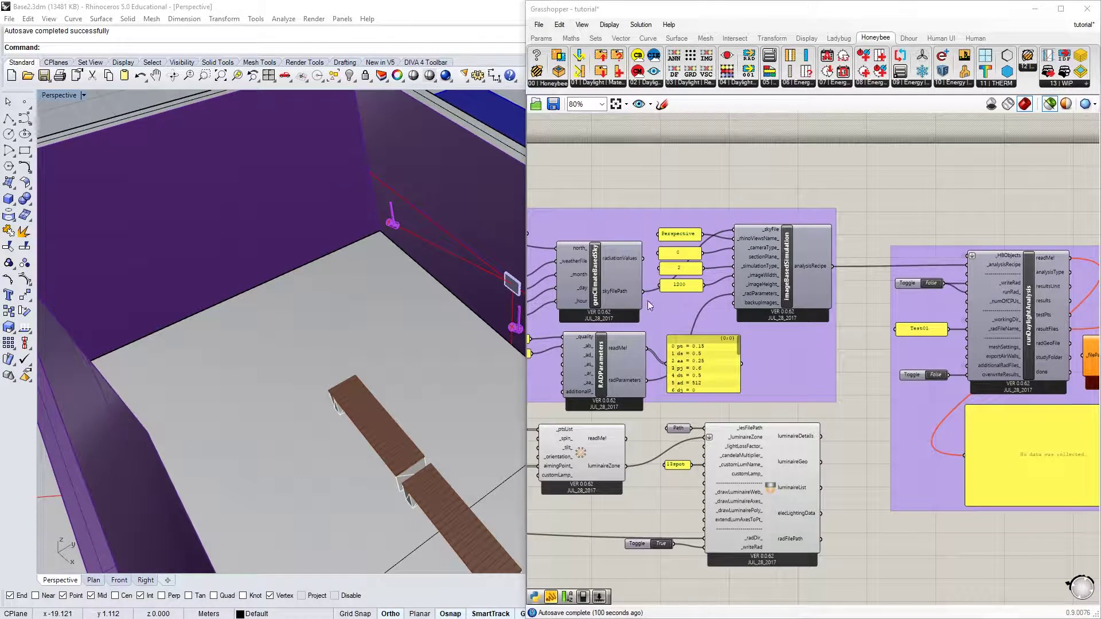
Wire genClimateBasedSky's skyFilePath into the imageBasedSimulation _skyFile input.
{"action": "left_click_drag", "start_coordinate": [643, 291], "coordinate": [736, 233]}
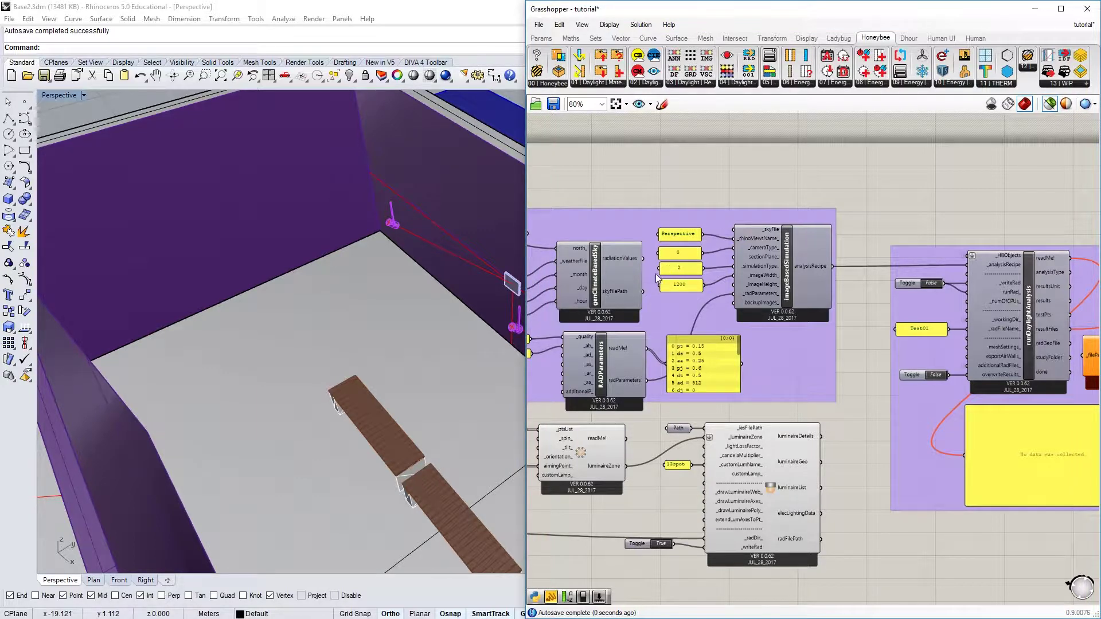
{"action": "right_click_drag", "start_coordinate": [638, 303], "coordinate": [742, 325]}
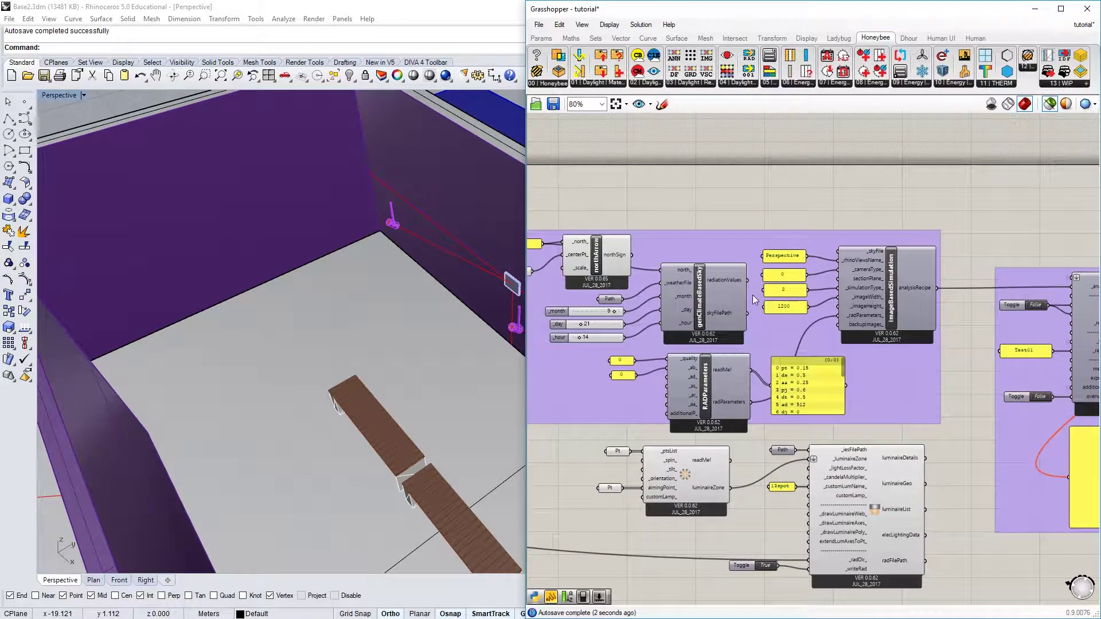
{"action": "left_click", "coordinate": [646, 82]}
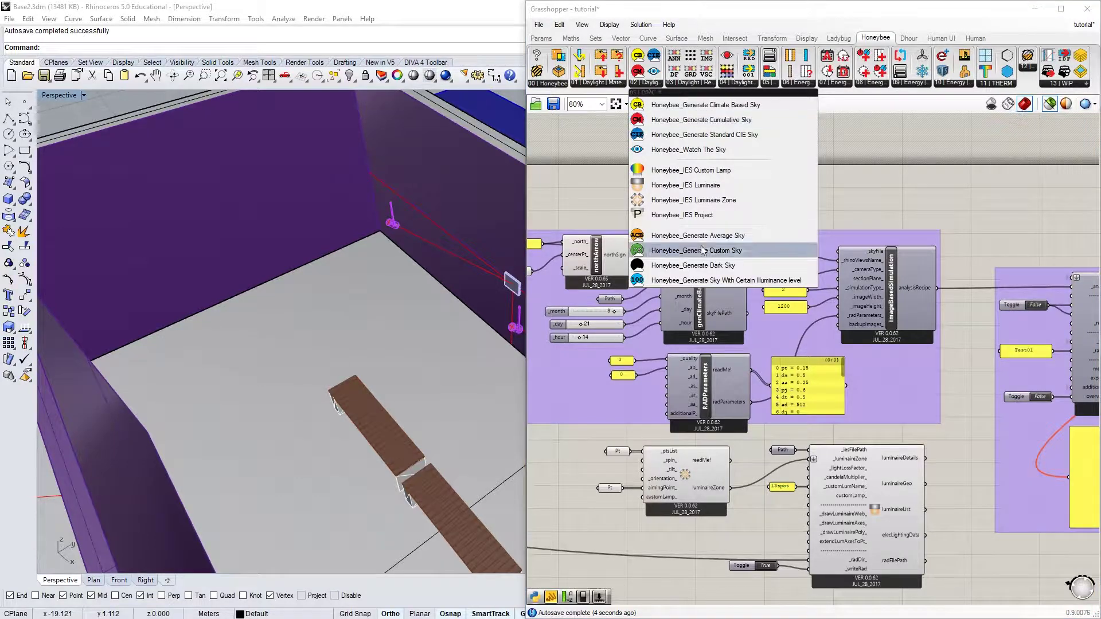
Add a Generate Dark Sky component and wire its skyFilePath into the imageBasedSimulation _skyFile.
{"action": "left_click", "coordinate": [664, 266]}
{"action": "left_click", "coordinate": [755, 198]}
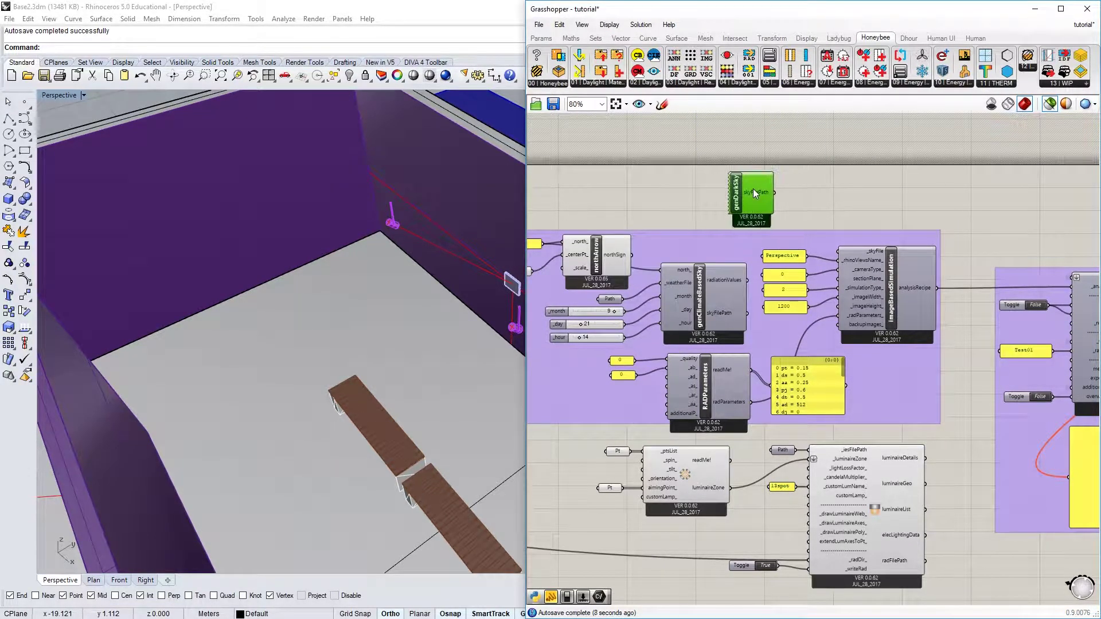
{"action": "left_click_drag", "start_coordinate": [774, 193], "coordinate": [840, 252]}
Set the analysis writeRad toggle to True to run the daylight simulation into Test01.
{"action": "right_click_drag", "start_coordinate": [954, 245], "coordinate": [655, 226]}
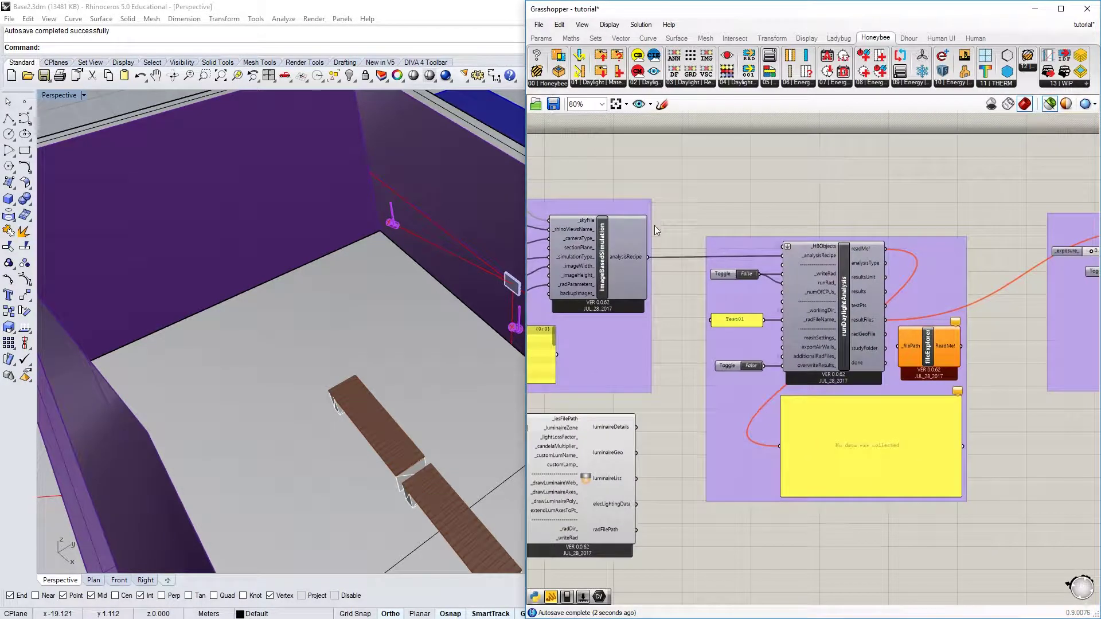
{"action": "right_click_drag", "start_coordinate": [768, 301], "coordinate": [730, 287]}
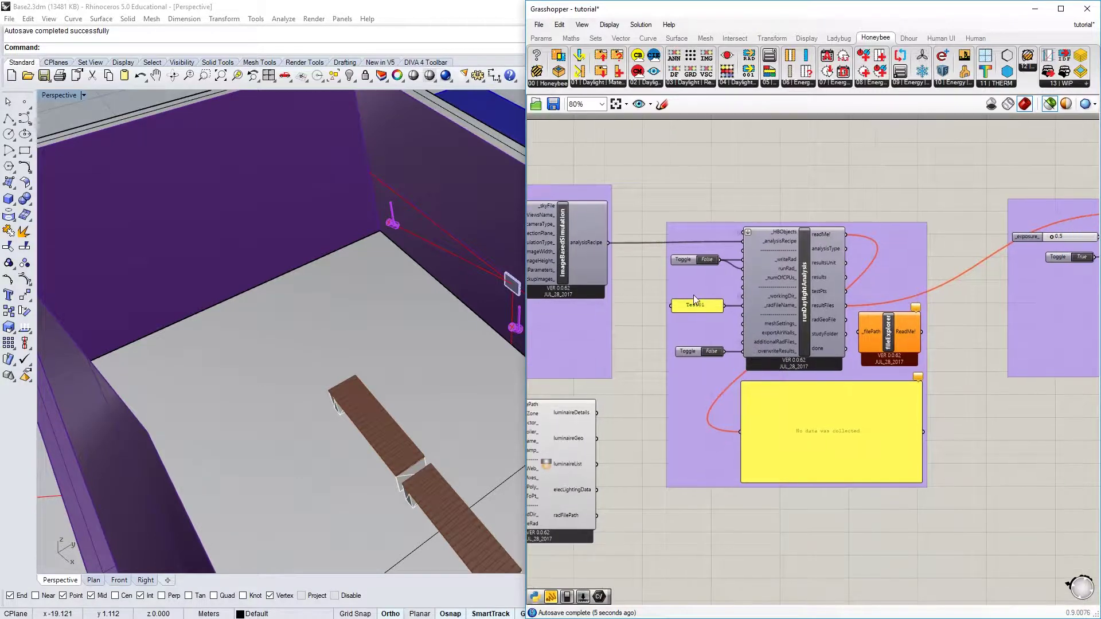
{"action": "left_click", "coordinate": [712, 260]}
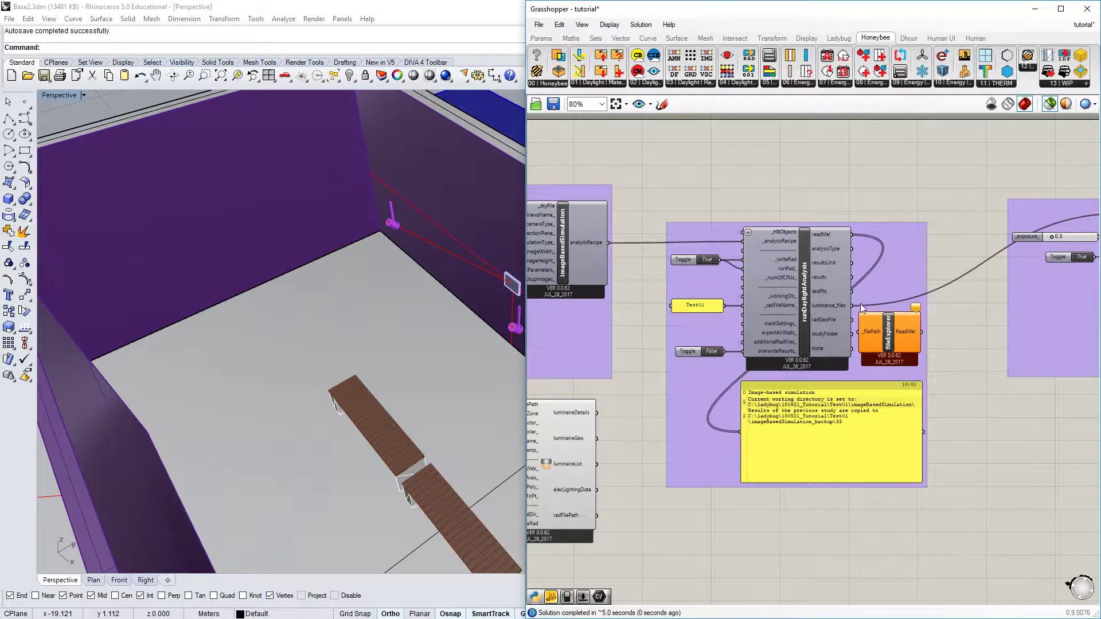
{"action": "scroll", "coordinate": [965, 429], "scroll_direction": "up", "scroll_amount": 1}
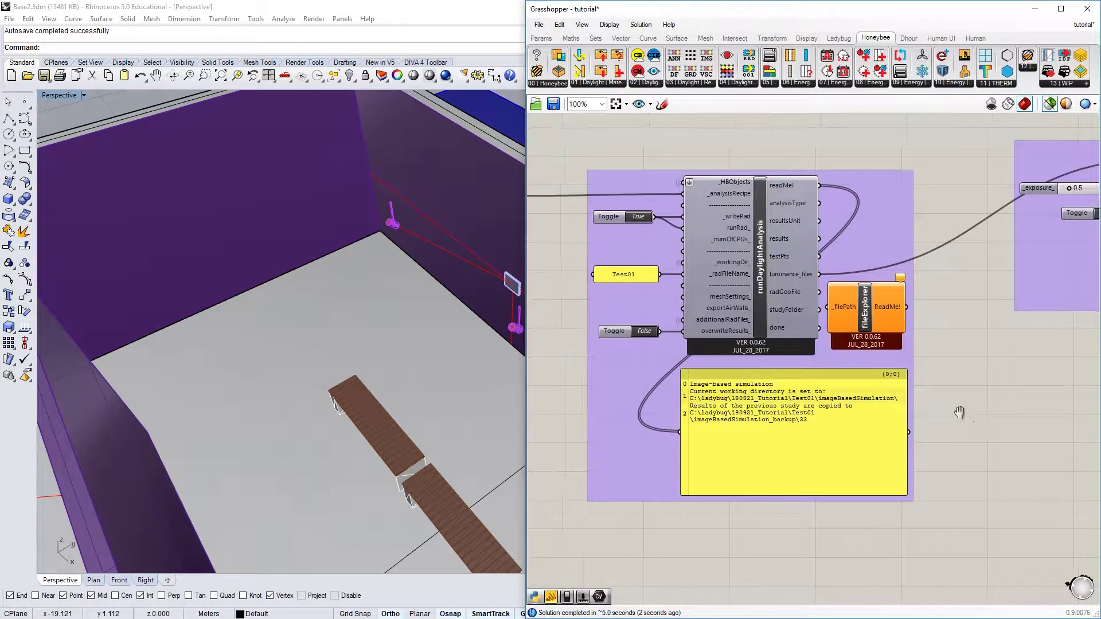
{"action": "right_click_drag", "start_coordinate": [964, 429], "coordinate": [597, 333]}
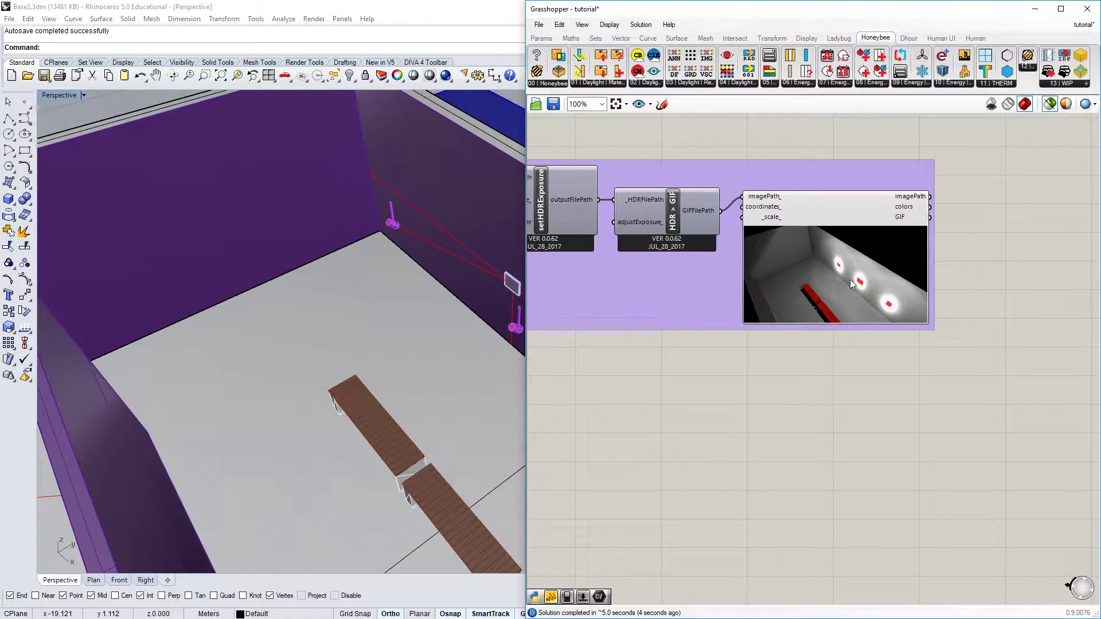
{"action": "scroll", "coordinate": [885, 301], "scroll_direction": "up", "scroll_amount": 4}
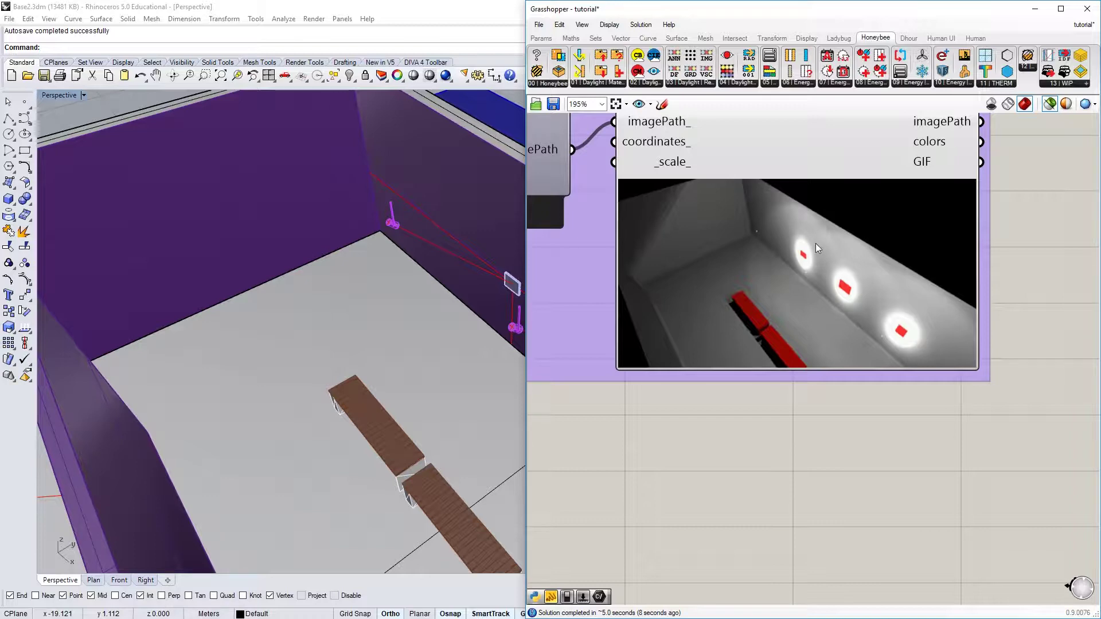
{"action": "scroll", "coordinate": [907, 264], "scroll_direction": "down", "scroll_amount": 4}
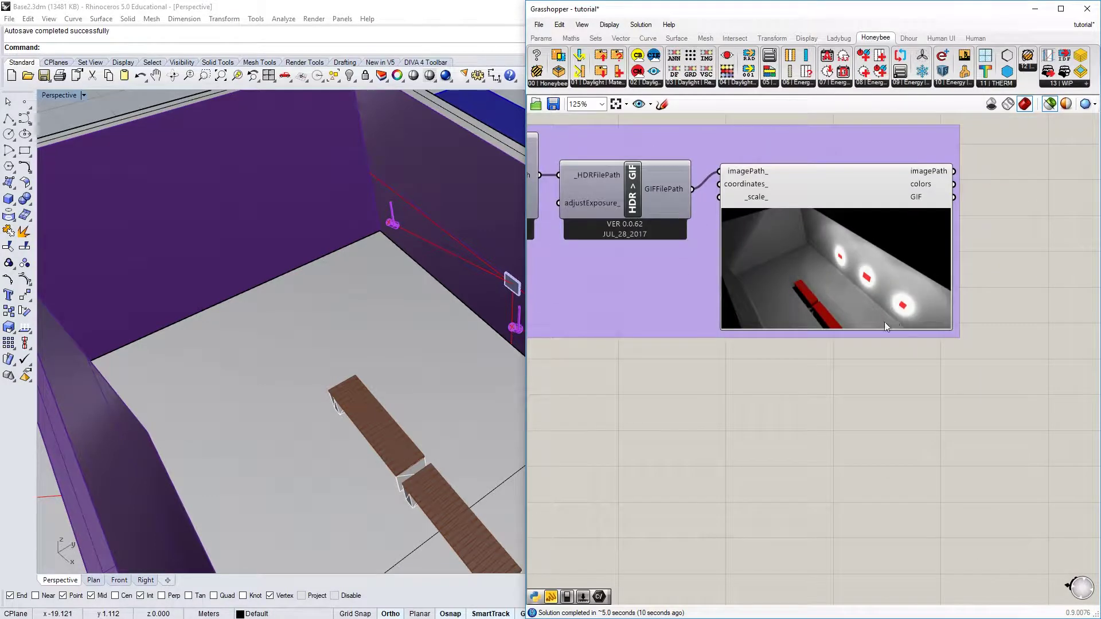
{"action": "right_click_drag", "start_coordinate": [885, 322], "coordinate": [1051, 256]}
{"action": "scroll", "coordinate": [985, 281], "scroll_direction": "down", "scroll_amount": 3}
{"action": "scroll", "coordinate": [979, 263], "scroll_direction": "up", "scroll_amount": 2}
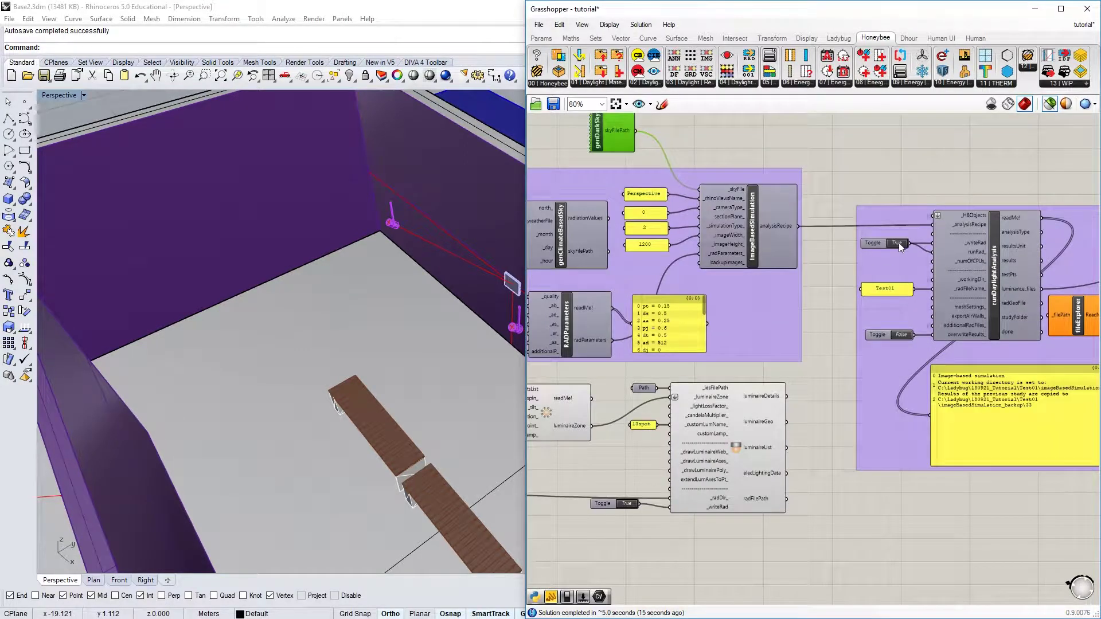
Load 50WMR16WFL60.ies from the IES Files folder into the luminaire's Path parameter, replacing the spot file.
{"action": "right_click_drag", "start_coordinate": [759, 304], "coordinate": [1031, 237]}
{"action": "scroll", "coordinate": [885, 343], "scroll_direction": "up", "scroll_amount": 4}
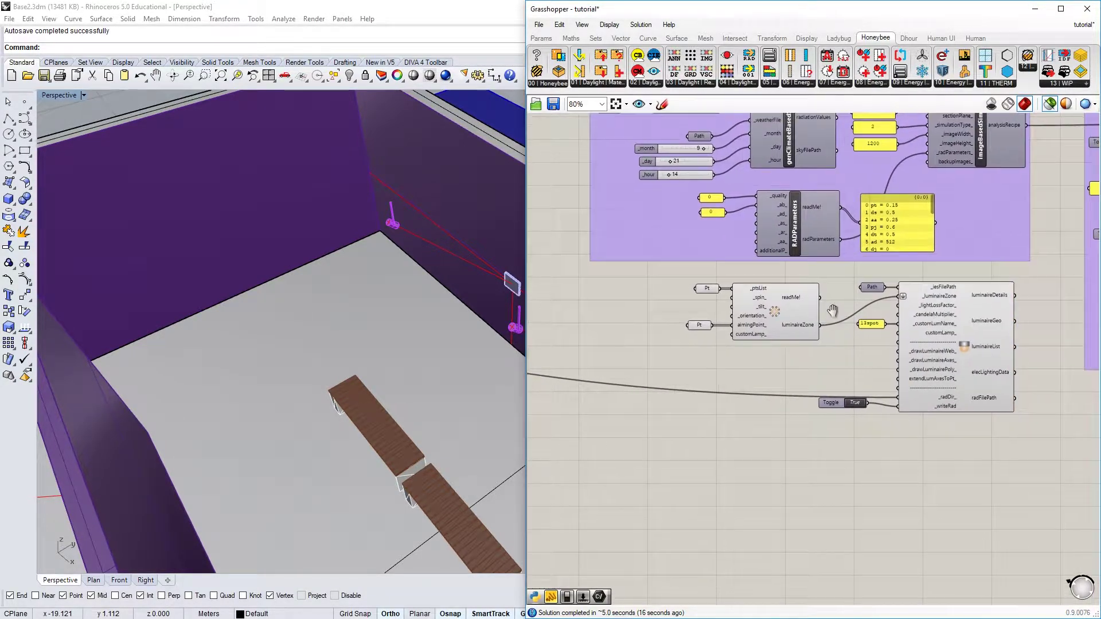
{"action": "right_click_drag", "start_coordinate": [957, 291], "coordinate": [862, 303]}
{"action": "right_click", "coordinate": [862, 302]}
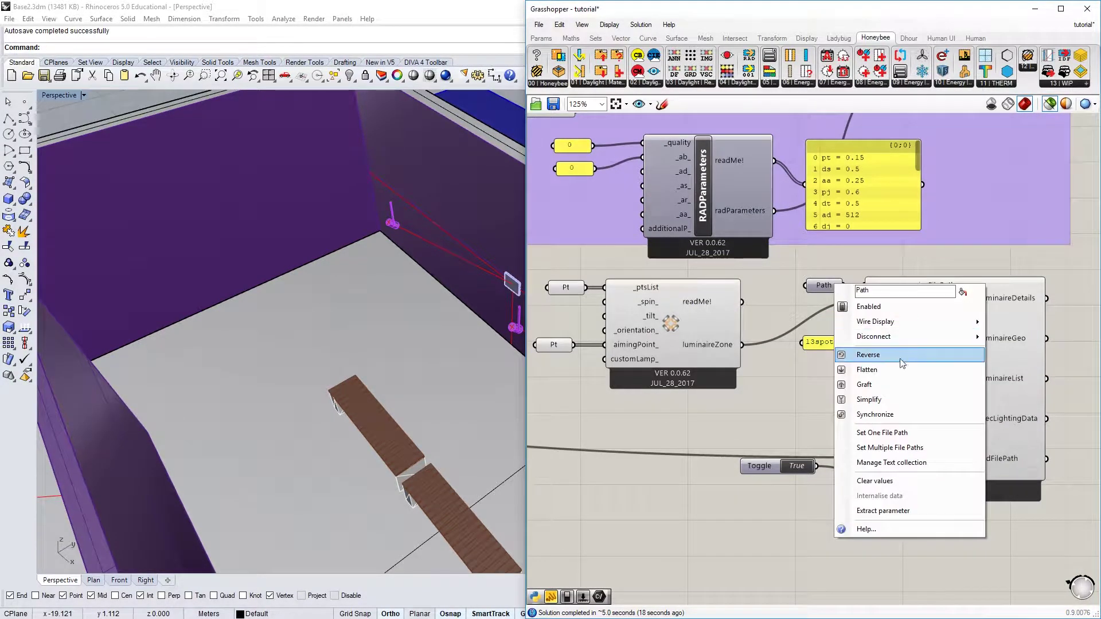
{"action": "left_click", "coordinate": [893, 434]}
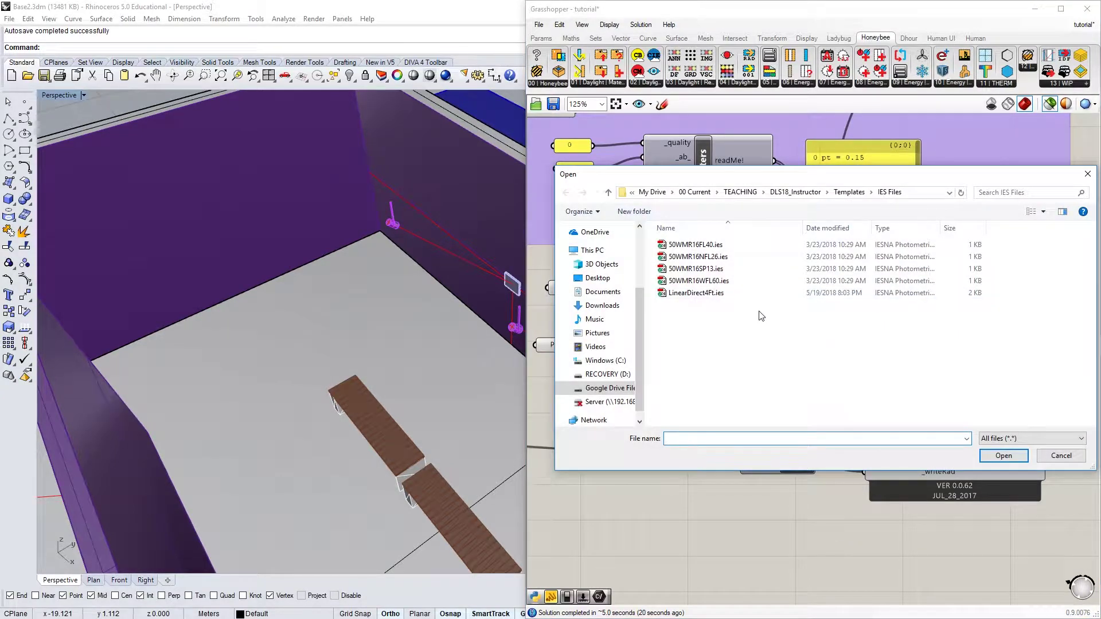
{"action": "left_click", "coordinate": [733, 283]}
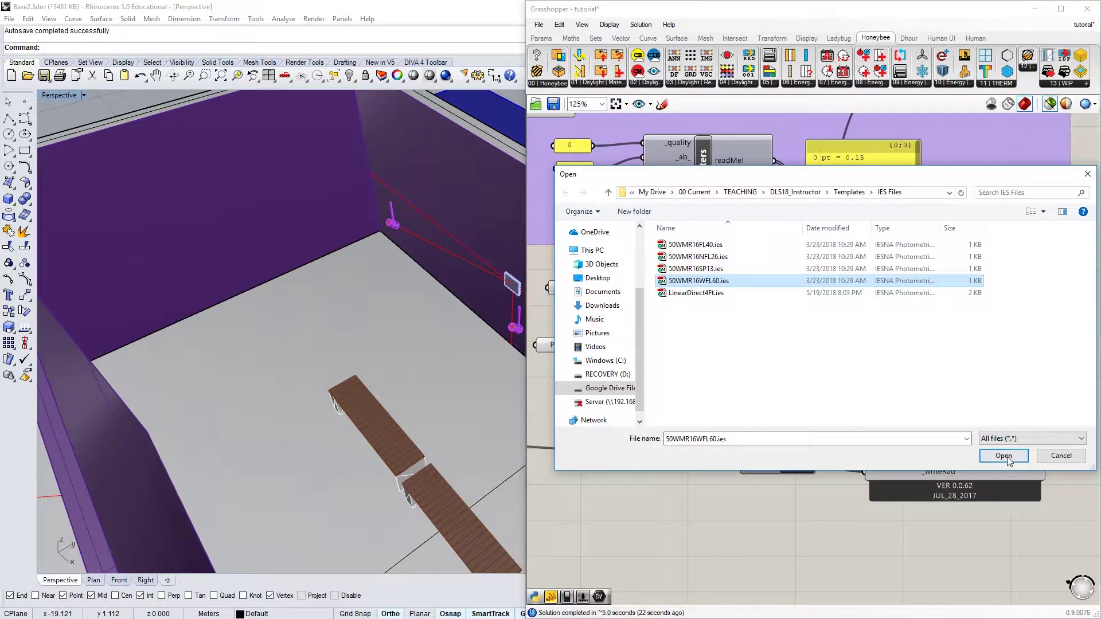
{"action": "key", "text": "Return"}
{"action": "scroll", "coordinate": [876, 360], "scroll_direction": "down", "scroll_amount": 5}
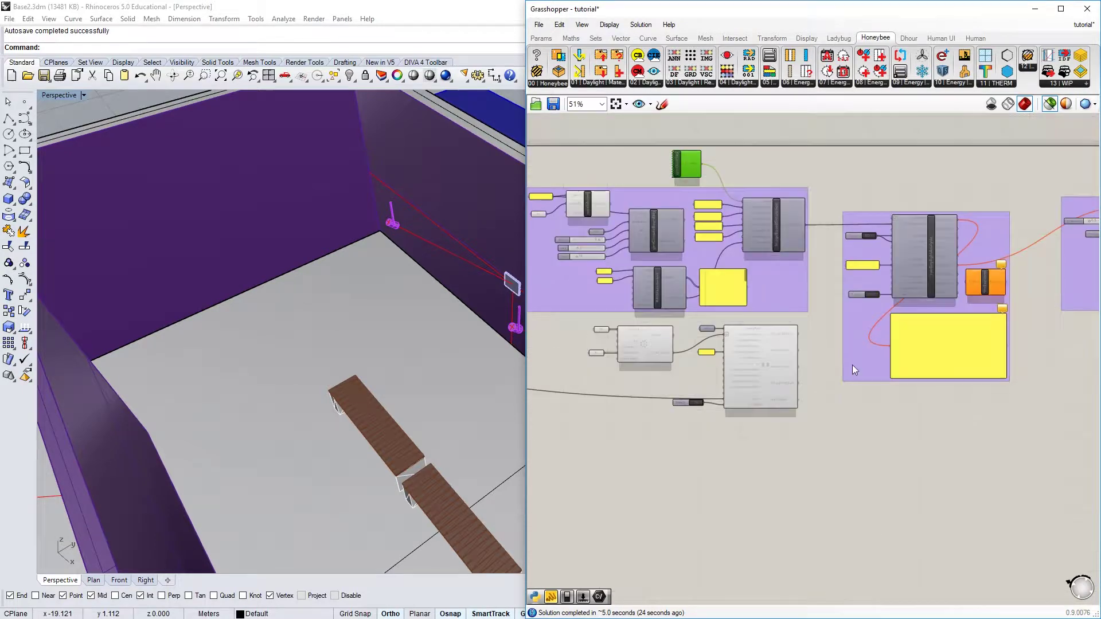
Toggle _writeRad on to rerun the simulation and zoom into the Image Viewer's wide-flood light pools.
{"action": "scroll", "coordinate": [864, 343], "scroll_direction": "up", "scroll_amount": 5}
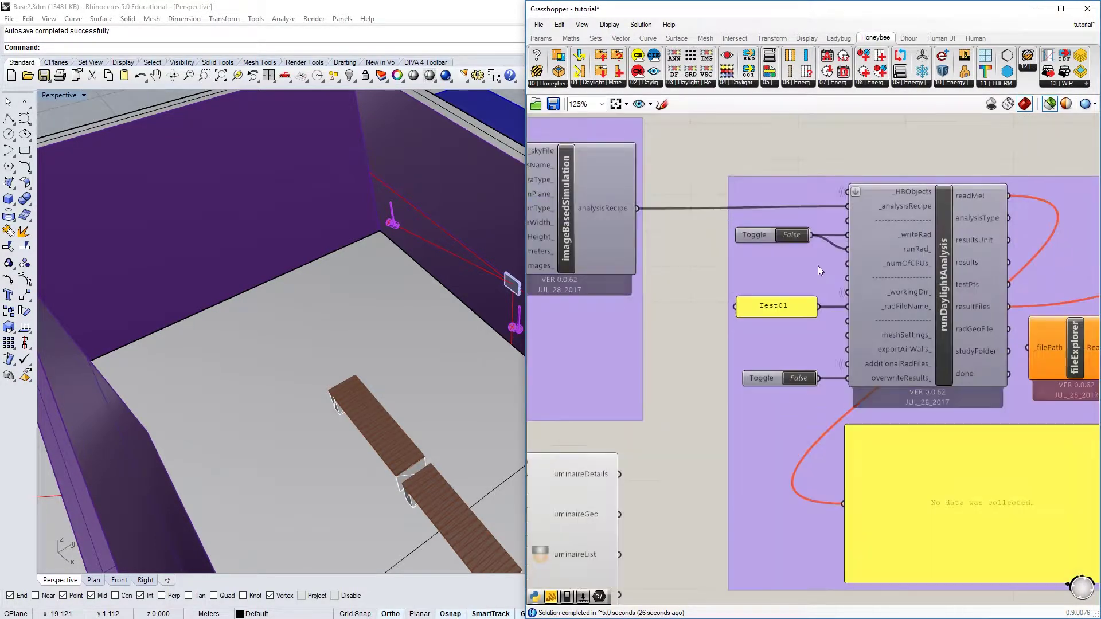
{"action": "left_click", "coordinate": [793, 236]}
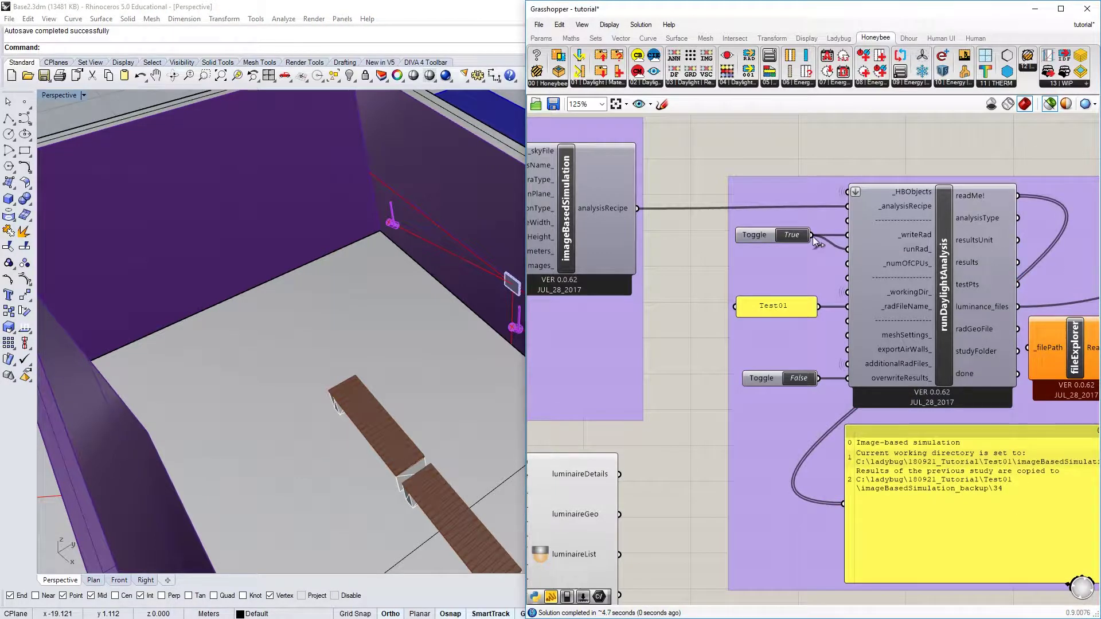
{"action": "scroll", "coordinate": [1045, 259], "scroll_direction": "down", "scroll_amount": 3}
{"action": "scroll", "coordinate": [1034, 259], "scroll_direction": "up", "scroll_amount": 5}
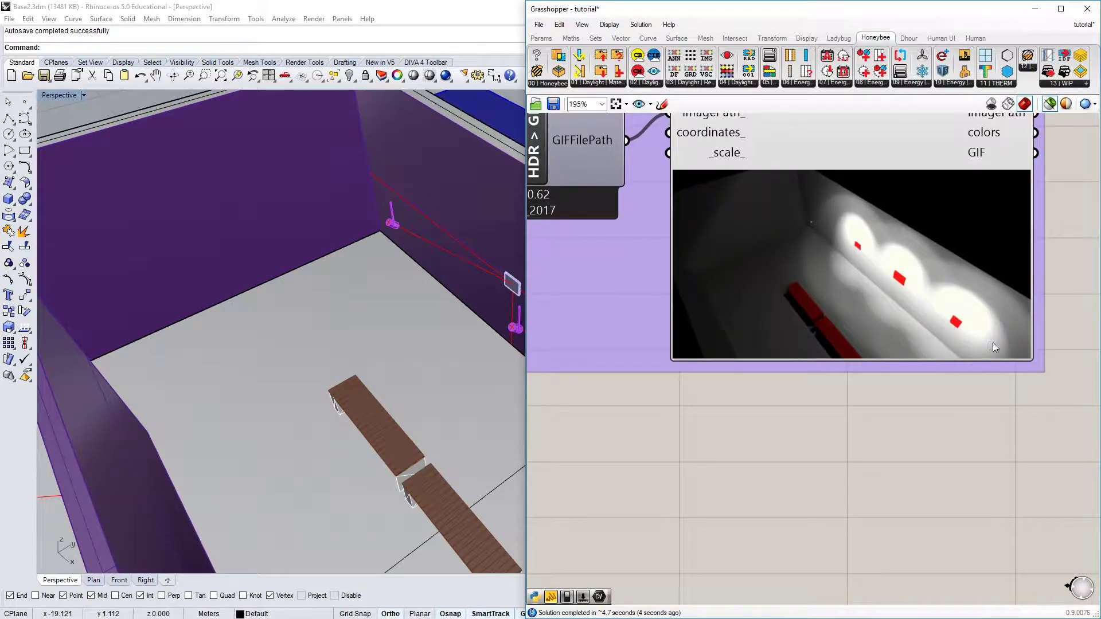
{"action": "scroll", "coordinate": [1007, 258], "scroll_direction": "down", "scroll_amount": 3}
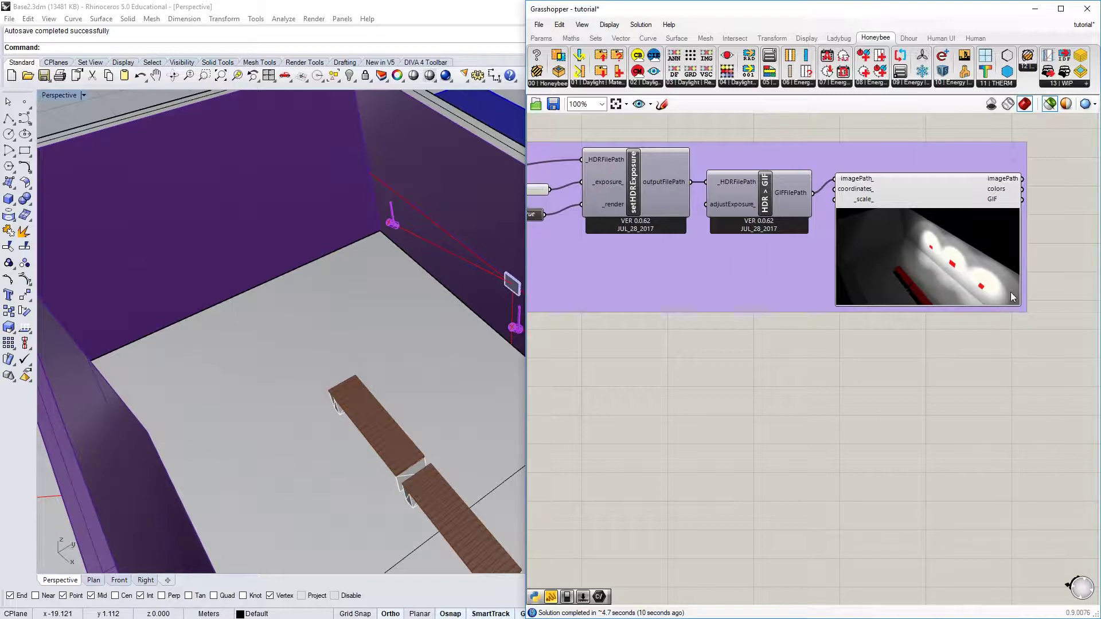
{"action": "scroll", "coordinate": [1032, 243], "scroll_direction": "down", "scroll_amount": 4}
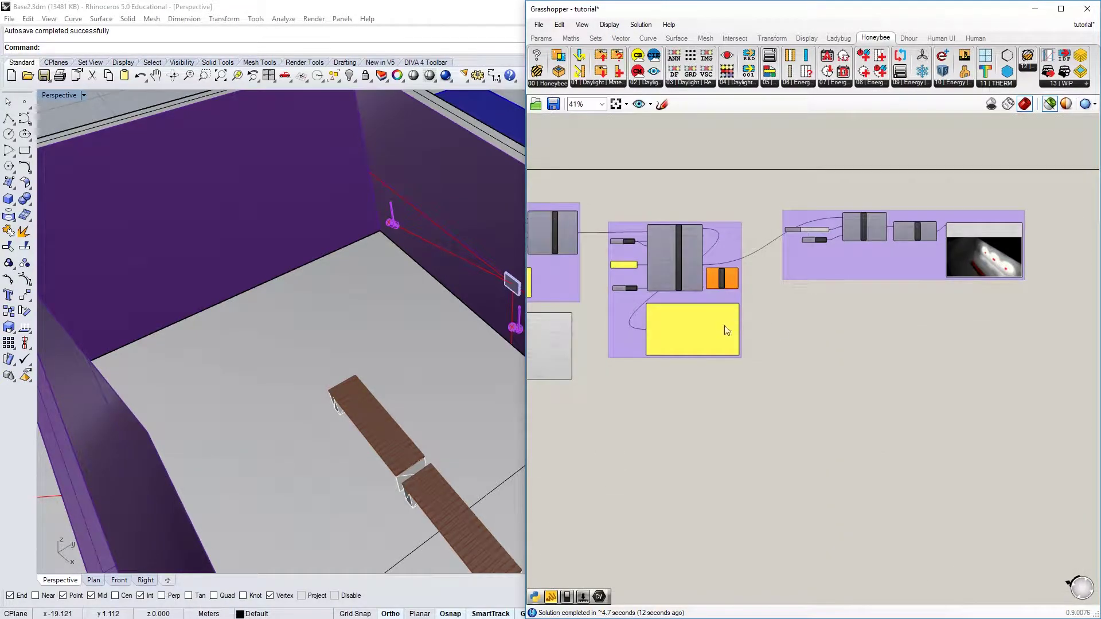
{"action": "scroll", "coordinate": [1006, 258], "scroll_direction": "up", "scroll_amount": 6}
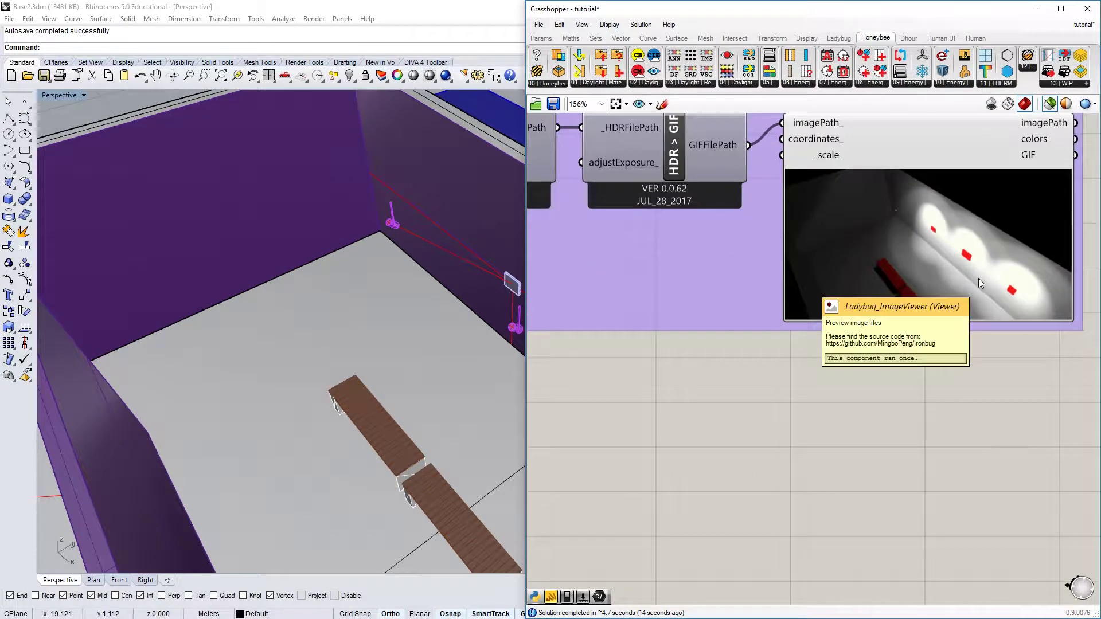
{"action": "scroll", "coordinate": [1030, 281], "scroll_direction": "down", "scroll_amount": 5}
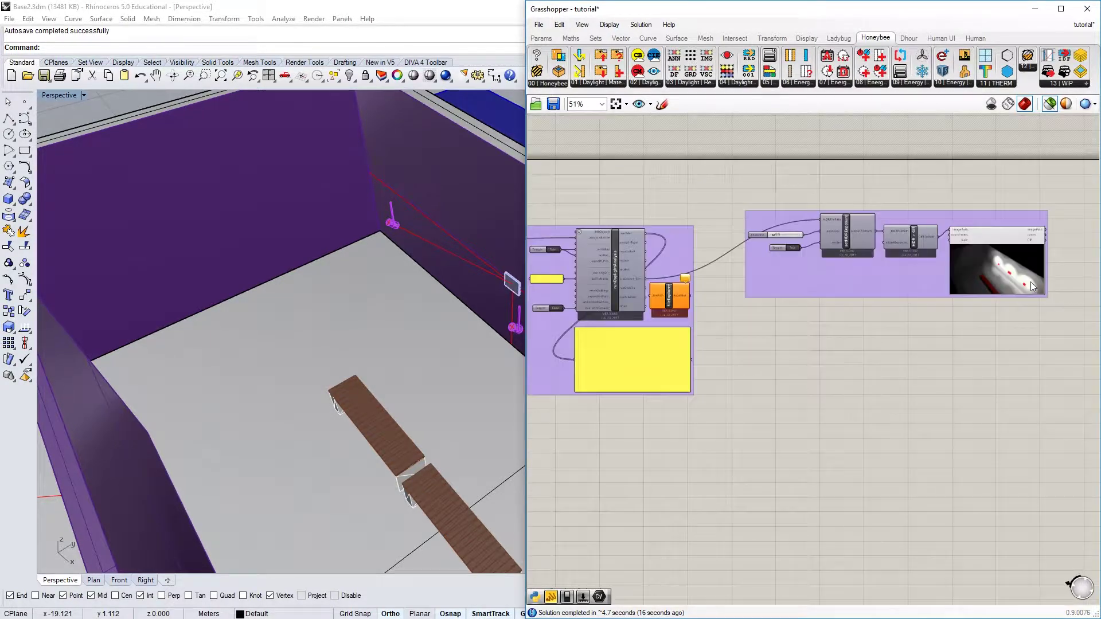
{"action": "scroll", "coordinate": [1037, 277], "scroll_direction": "up", "scroll_amount": 1}
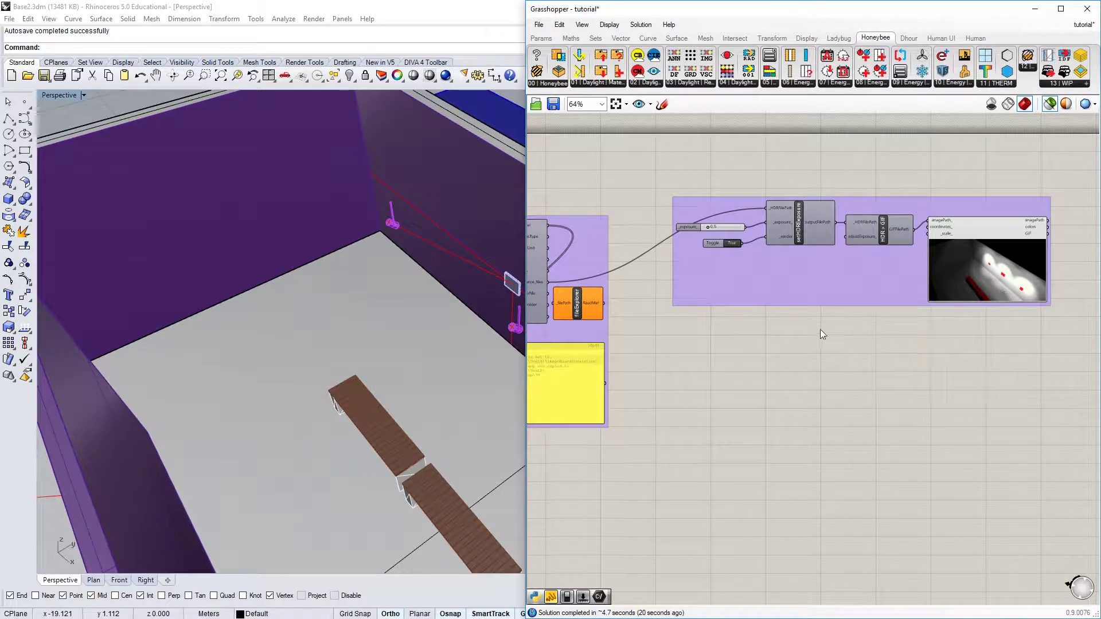
{"action": "scroll", "coordinate": [820, 329], "scroll_direction": "down", "scroll_amount": 4}
Group the Pt and IES luminaire components together.
{"action": "scroll", "coordinate": [838, 250], "scroll_direction": "up", "scroll_amount": 5}
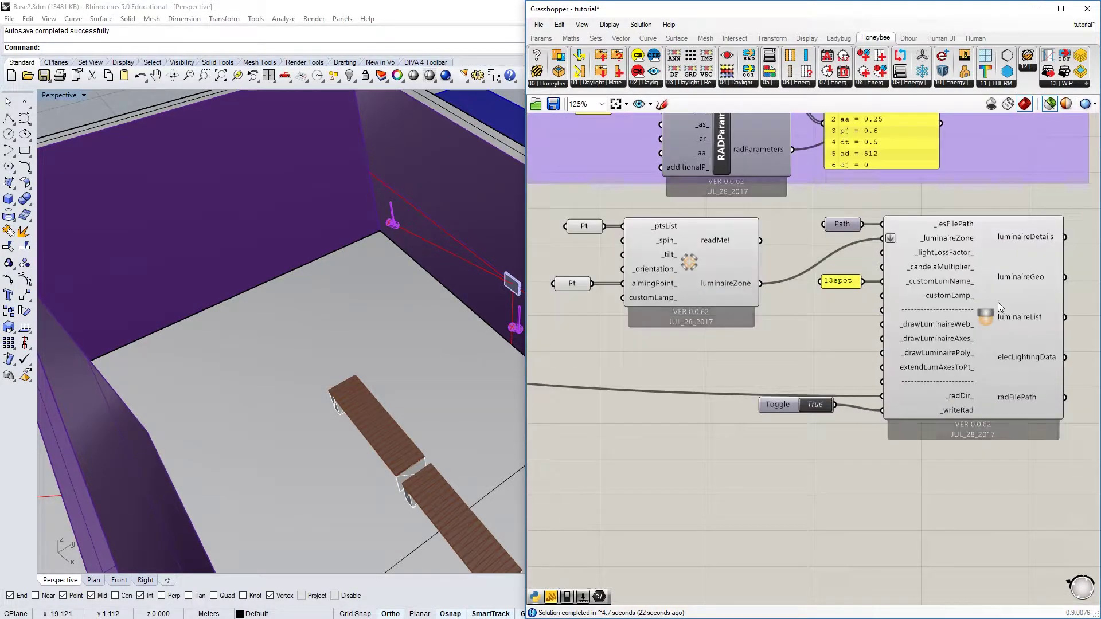
{"action": "scroll", "coordinate": [797, 297], "scroll_direction": "up", "scroll_amount": 1}
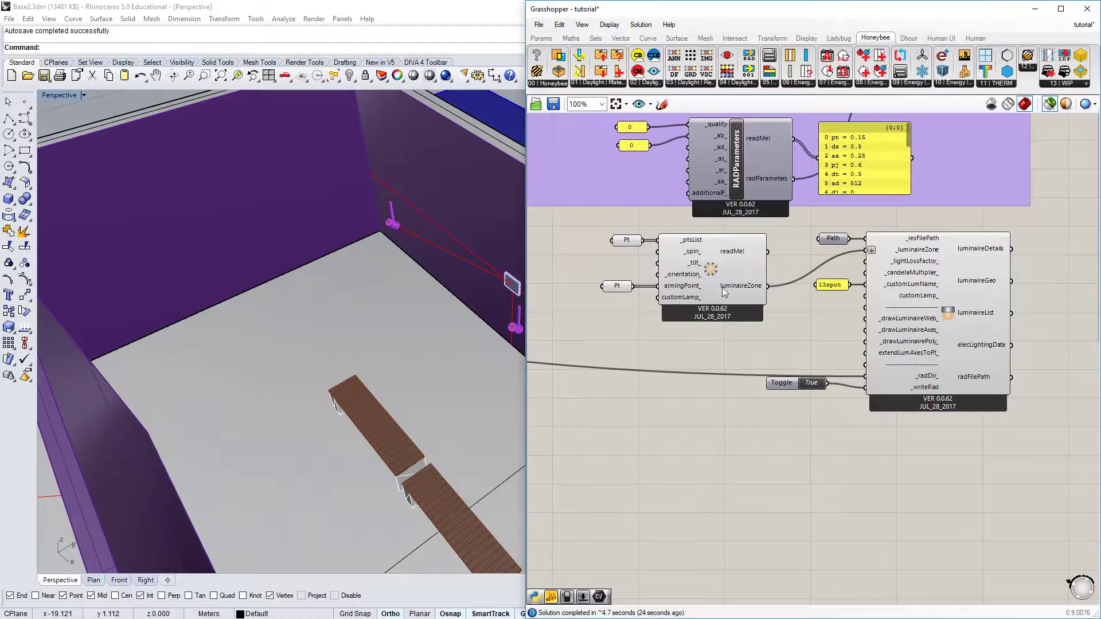
{"action": "scroll", "coordinate": [740, 290], "scroll_direction": "down", "scroll_amount": 2}
{"action": "left_click_drag", "start_coordinate": [633, 244], "coordinate": [927, 387]}
{"action": "middle_click", "coordinate": [838, 312]}
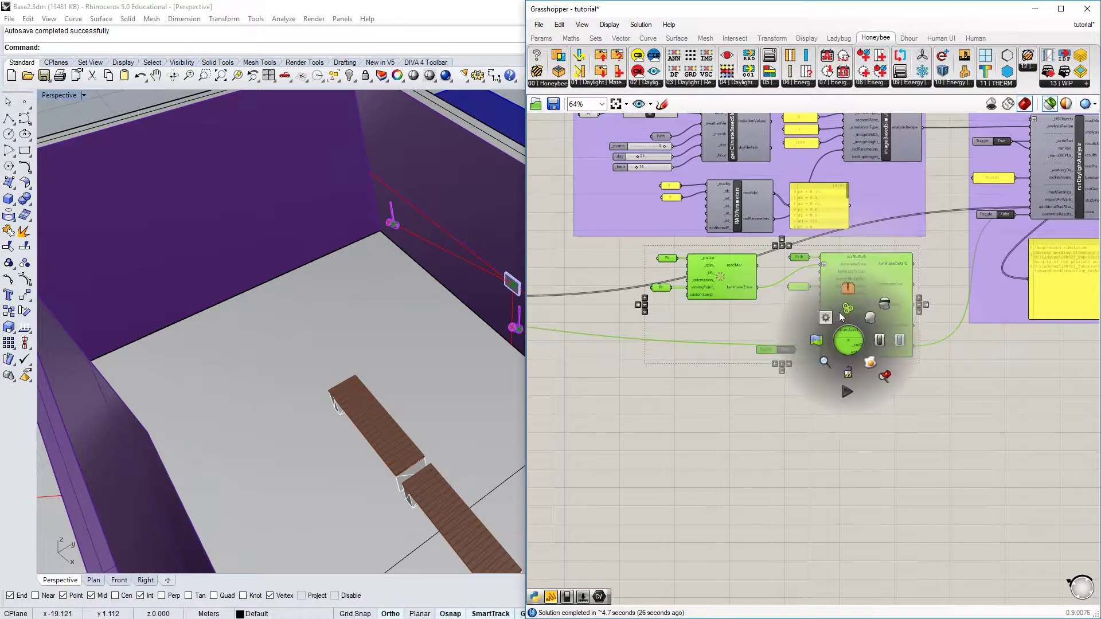
{"action": "left_click", "coordinate": [853, 321]}
Switch to the Template_Daylight Image2 definition with its 13-DEG SPOT and 40-DEG FLOOD groups.
{"action": "left_click", "coordinate": [895, 375]}
{"action": "left_click", "coordinate": [1085, 24]}
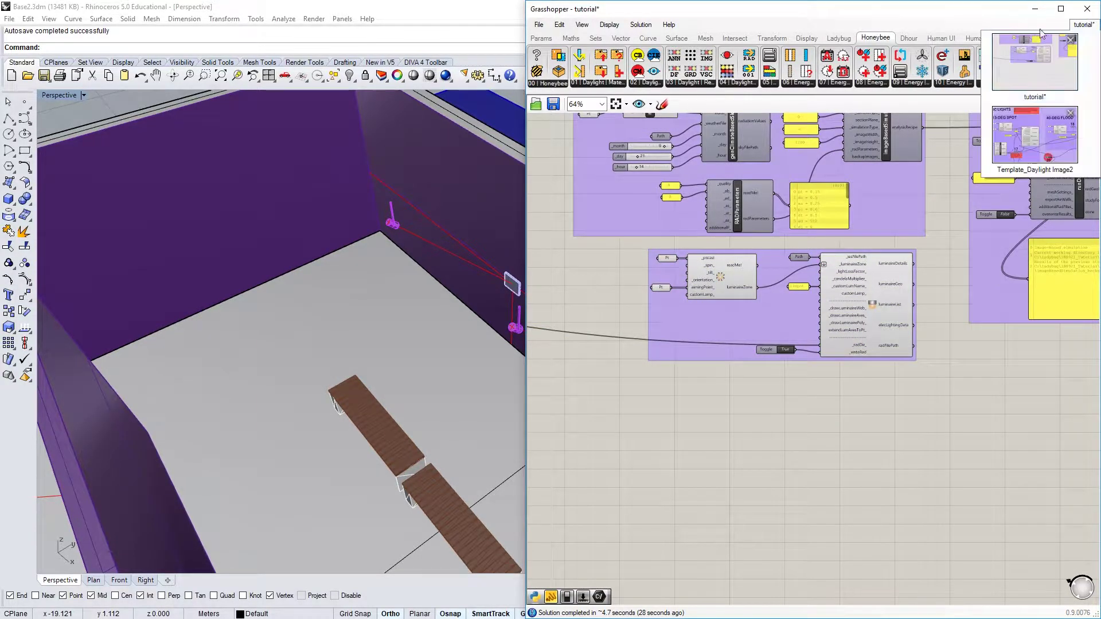
{"action": "left_click", "coordinate": [1033, 144]}
{"action": "scroll", "coordinate": [832, 180], "scroll_direction": "down", "scroll_amount": 5}
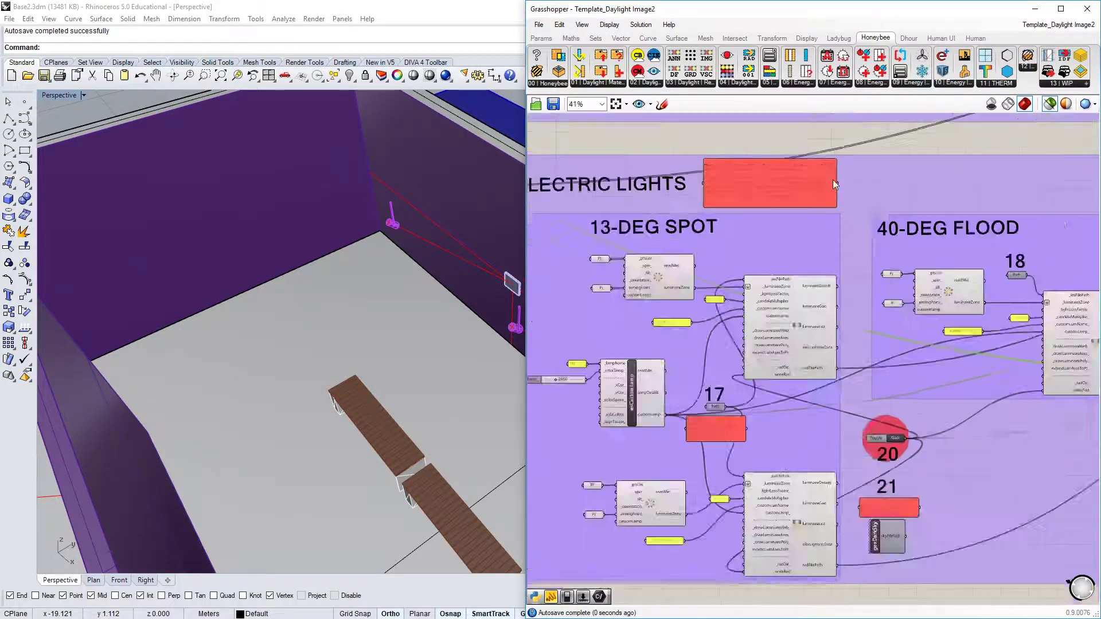
{"action": "scroll", "coordinate": [705, 275], "scroll_direction": "up", "scroll_amount": 3}
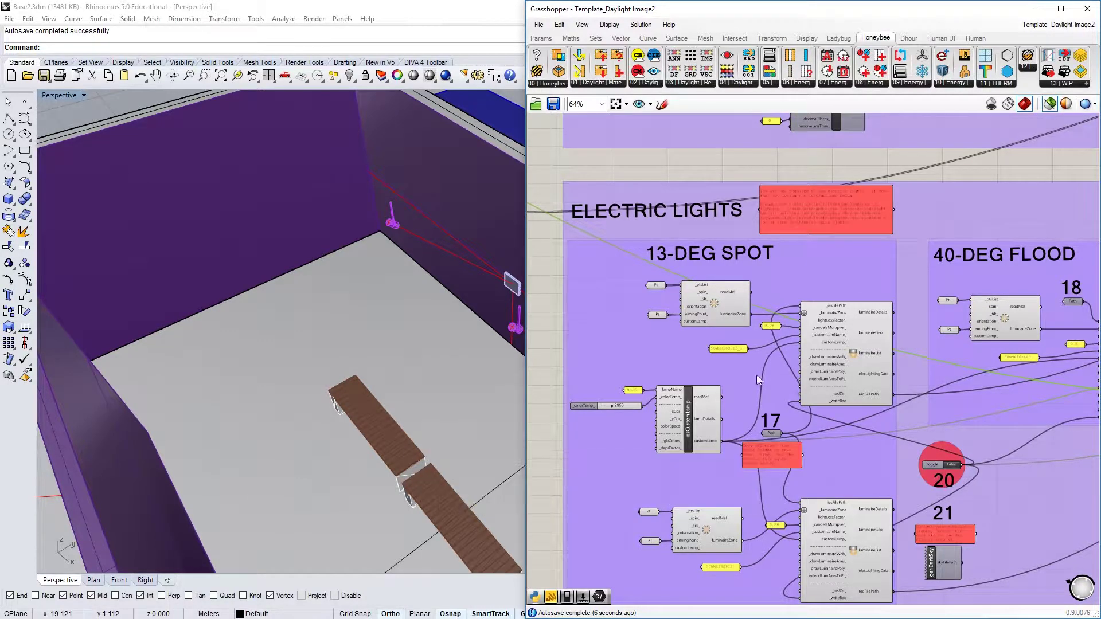
{"action": "left_click", "coordinate": [658, 318]}
{"action": "left_click", "coordinate": [658, 284], "text": "shift"}
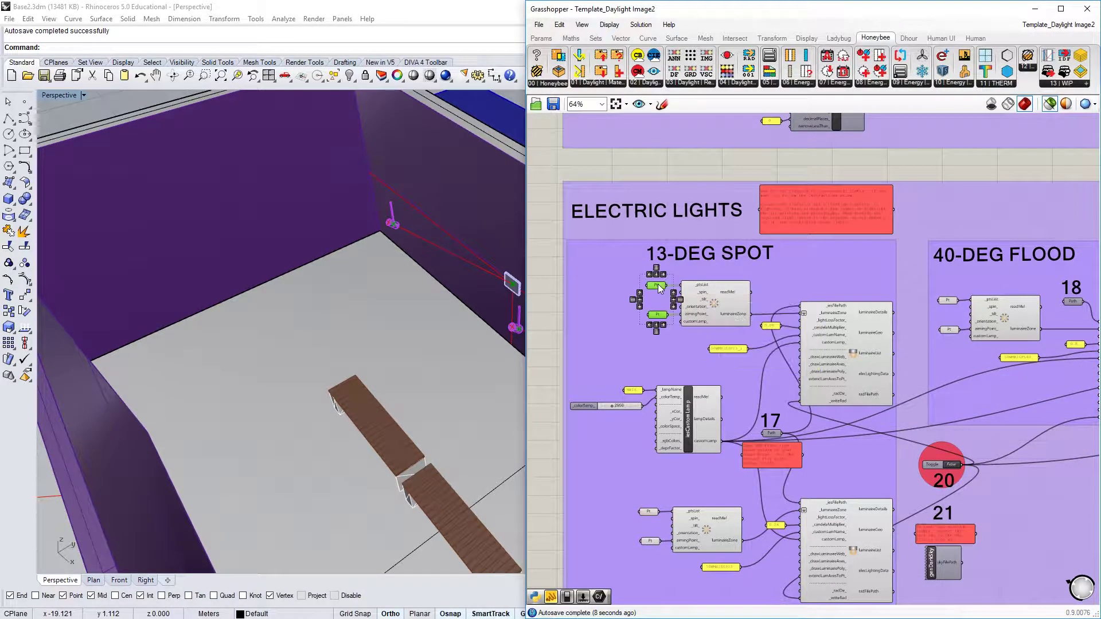
{"action": "scroll", "coordinate": [342, 214], "scroll_direction": "down", "scroll_amount": 3}
{"action": "scroll", "coordinate": [342, 210], "scroll_direction": "down", "scroll_amount": 4}
{"action": "scroll", "coordinate": [358, 230], "scroll_direction": "up", "scroll_amount": 8}
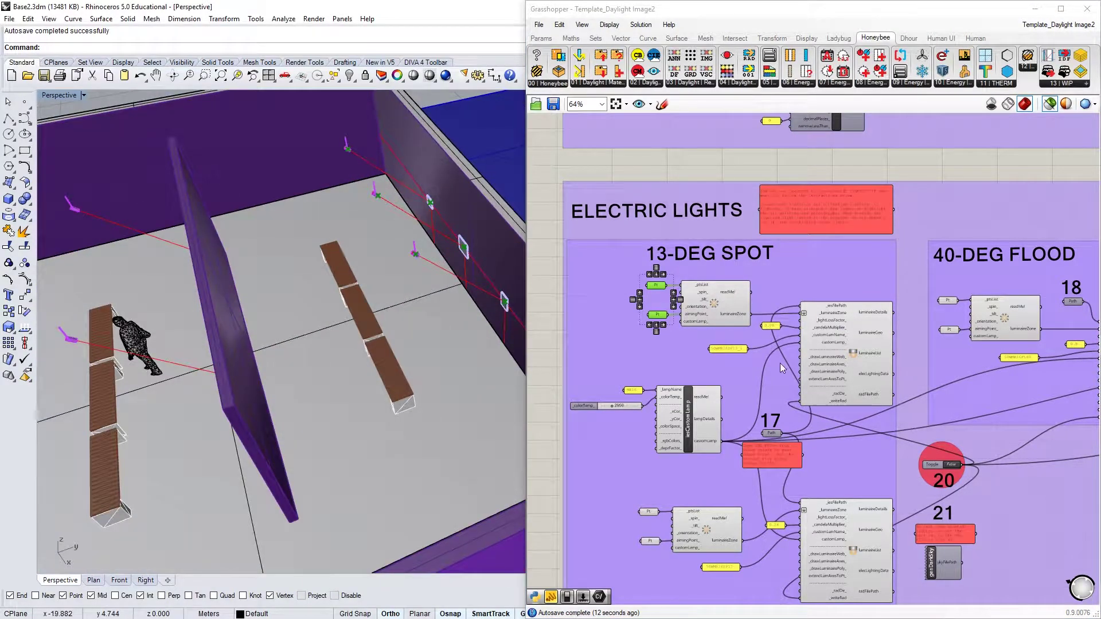
{"action": "right_click_drag", "start_coordinate": [912, 320], "coordinate": [681, 310]}
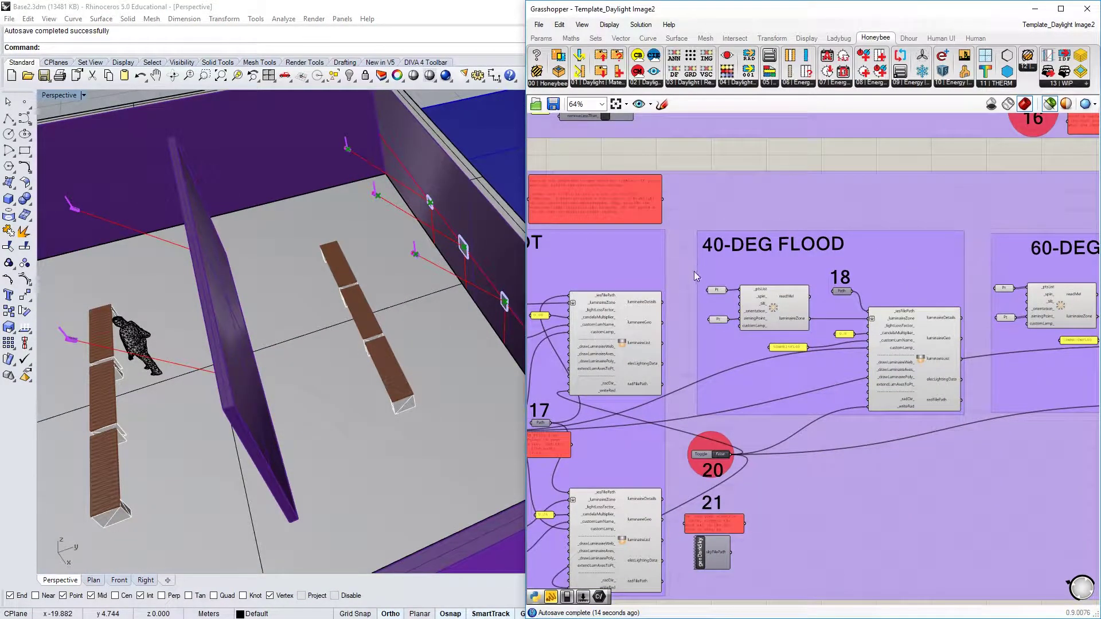
{"action": "left_click", "coordinate": [717, 290]}
{"action": "left_click", "coordinate": [718, 319], "text": "shift"}
{"action": "right_click_drag", "start_coordinate": [229, 246], "coordinate": [259, 279]}
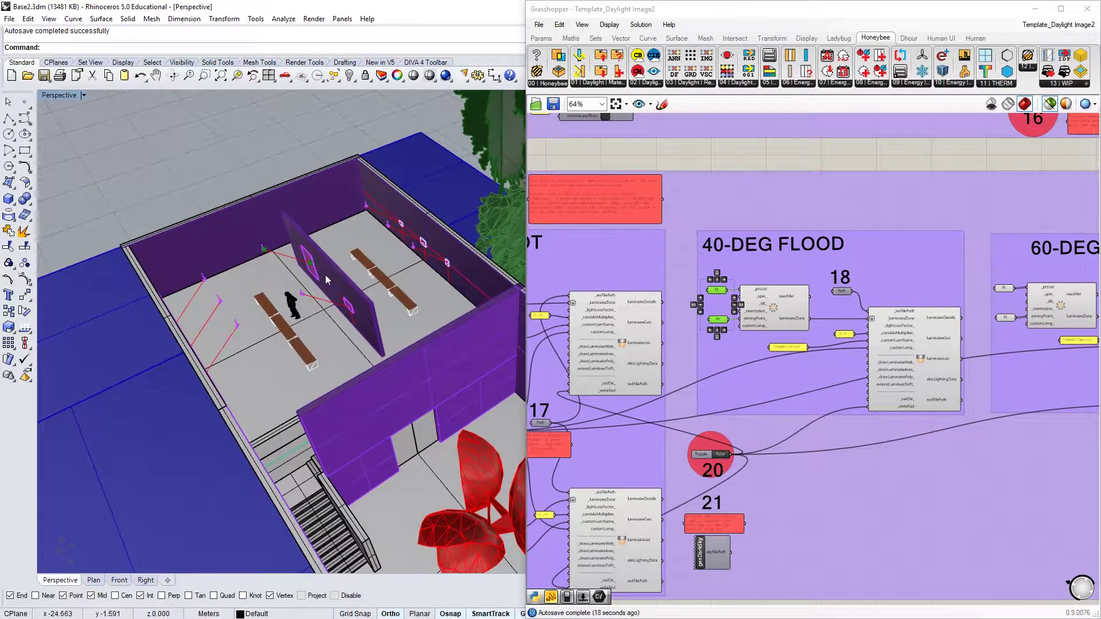
{"action": "right_click_drag", "start_coordinate": [833, 341], "coordinate": [572, 332]}
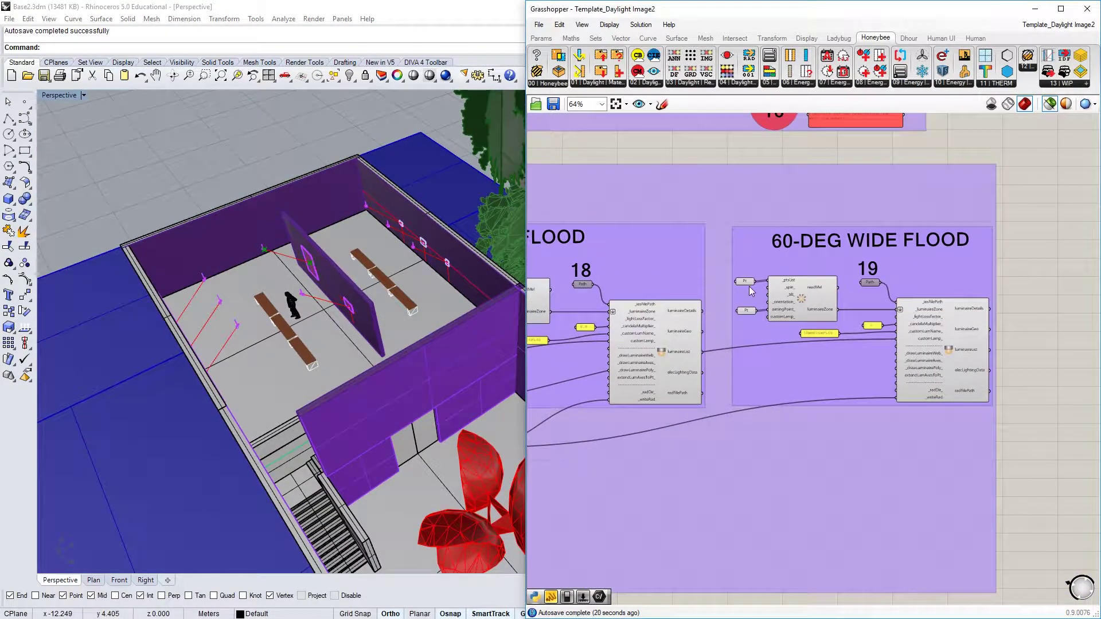
{"action": "left_click", "coordinate": [748, 312], "text": "shift"}
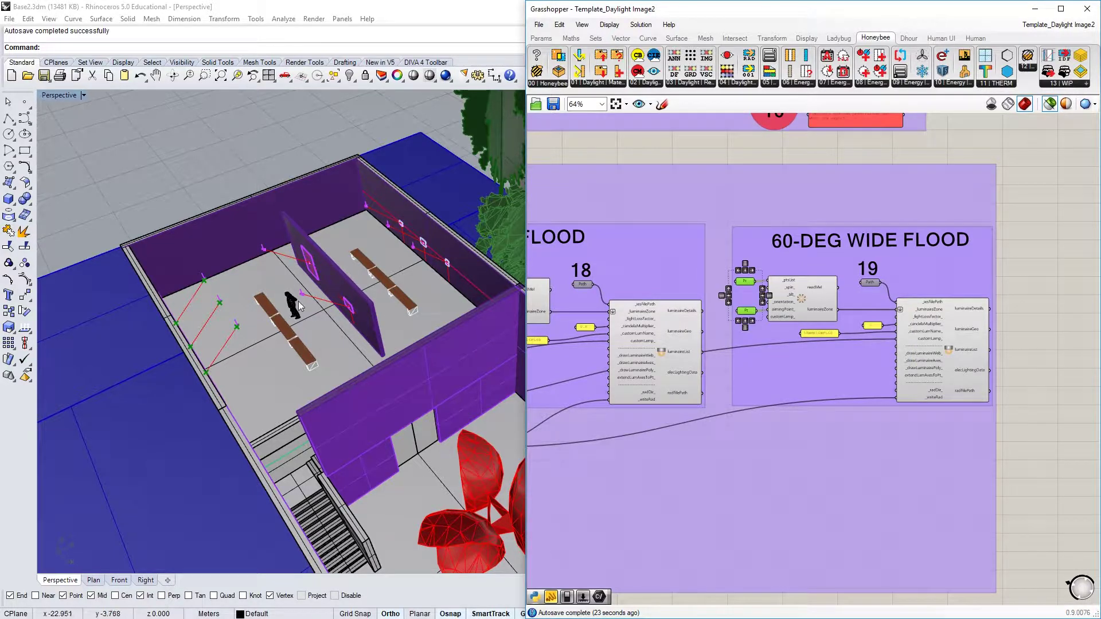
{"action": "right_click_drag", "start_coordinate": [298, 301], "coordinate": [317, 337]}
{"action": "scroll", "coordinate": [318, 336], "scroll_direction": "up", "scroll_amount": 4}
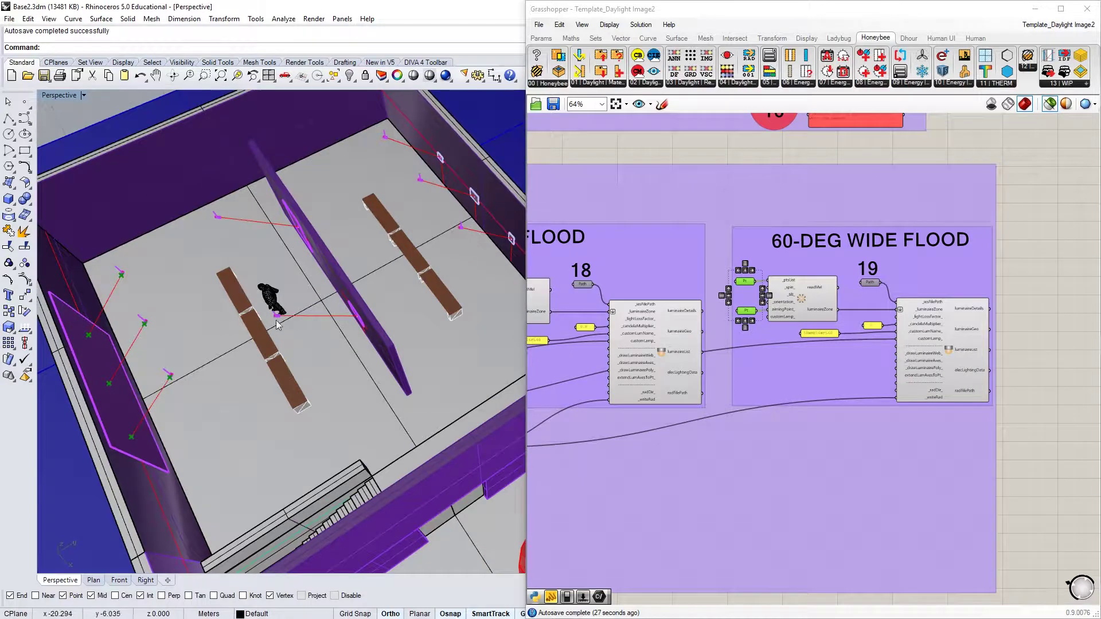
{"action": "scroll", "coordinate": [975, 277], "scroll_direction": "down", "scroll_amount": 3}
{"action": "scroll", "coordinate": [579, 273], "scroll_direction": "up", "scroll_amount": 3}
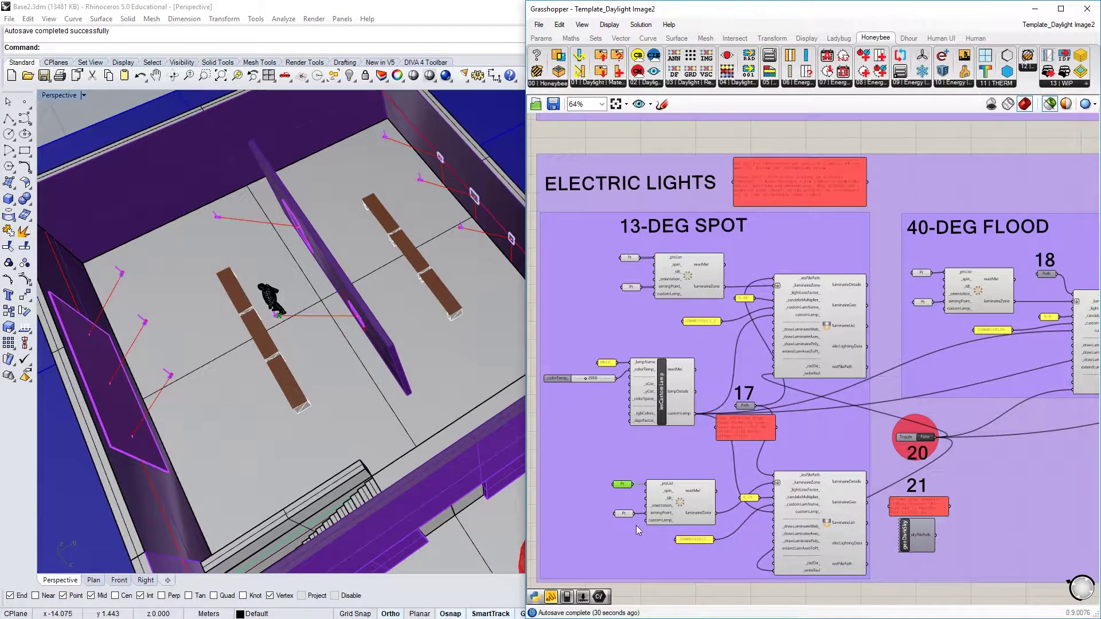
{"action": "left_click", "coordinate": [625, 514], "text": "shift"}
{"action": "right_click_drag", "start_coordinate": [287, 287], "coordinate": [313, 308]}
{"action": "scroll", "coordinate": [688, 338], "scroll_direction": "down", "scroll_amount": 6}
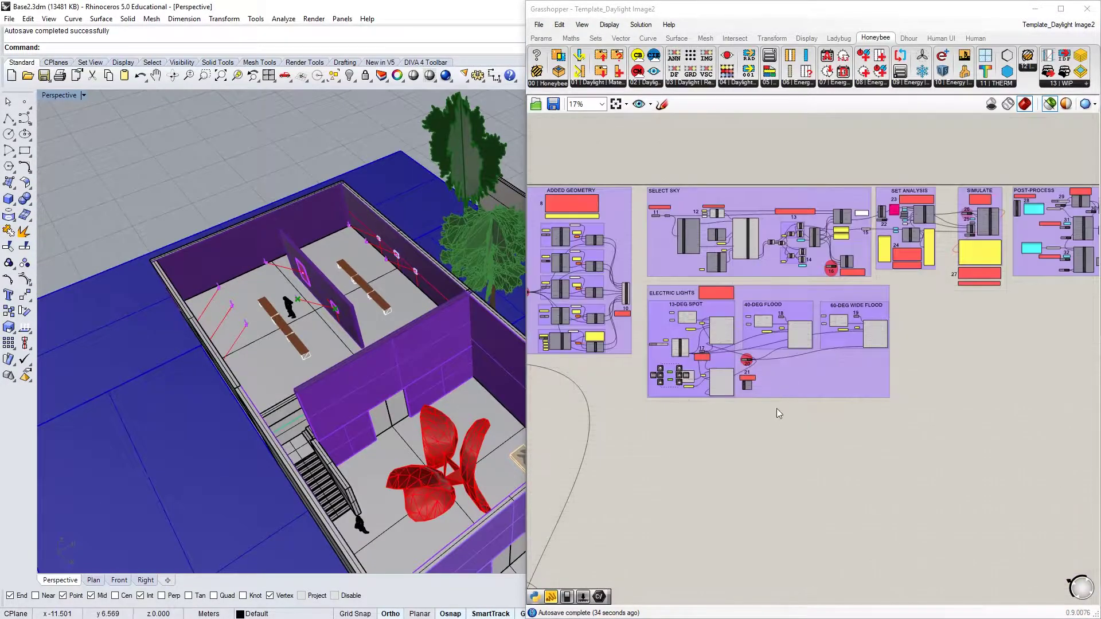
{"action": "scroll", "coordinate": [737, 346], "scroll_direction": "up", "scroll_amount": 6}
{"action": "right_click_drag", "start_coordinate": [683, 383], "coordinate": [914, 384]}
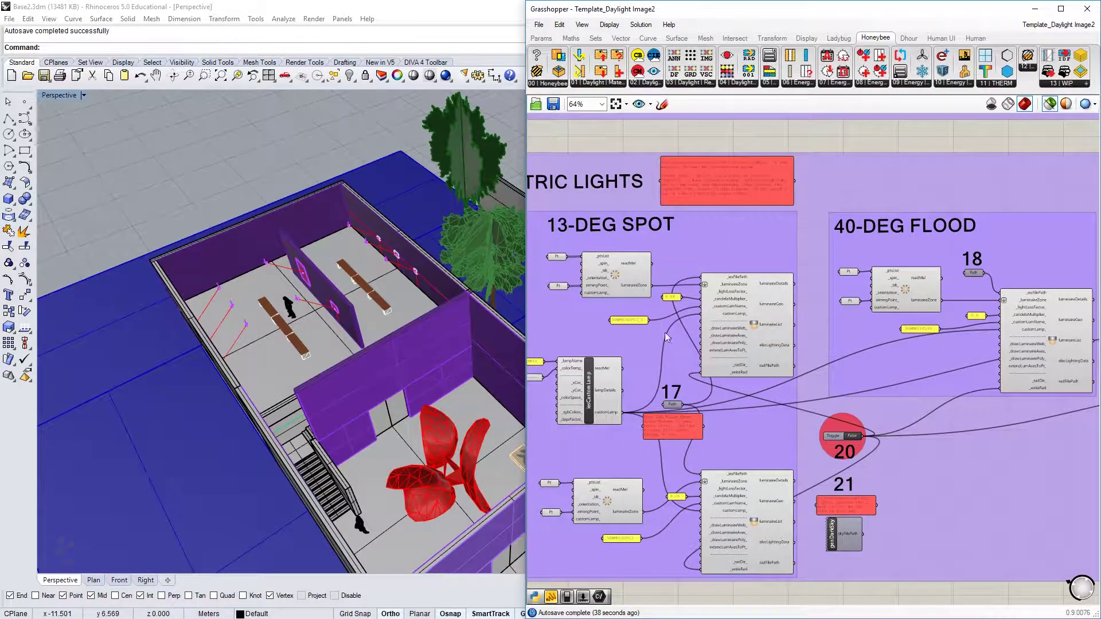
{"action": "scroll", "coordinate": [658, 400], "scroll_direction": "up", "scroll_amount": 1}
{"action": "right_click_drag", "start_coordinate": [653, 382], "coordinate": [772, 393]}
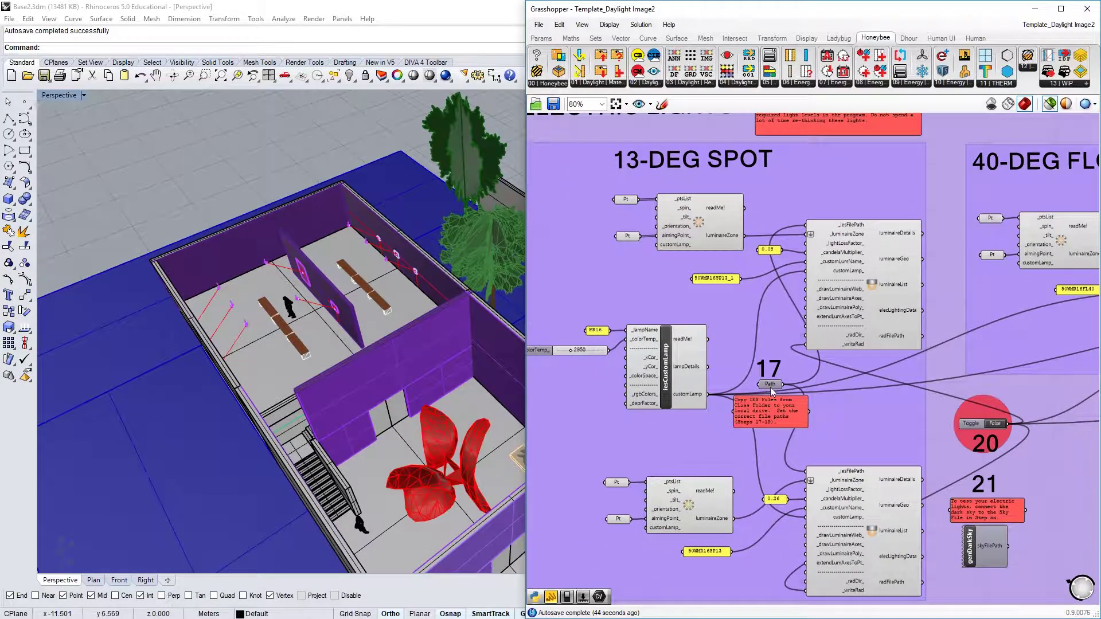
{"action": "left_click", "coordinate": [772, 388]}
{"action": "left_click_drag", "start_coordinate": [773, 393], "coordinate": [774, 392]}
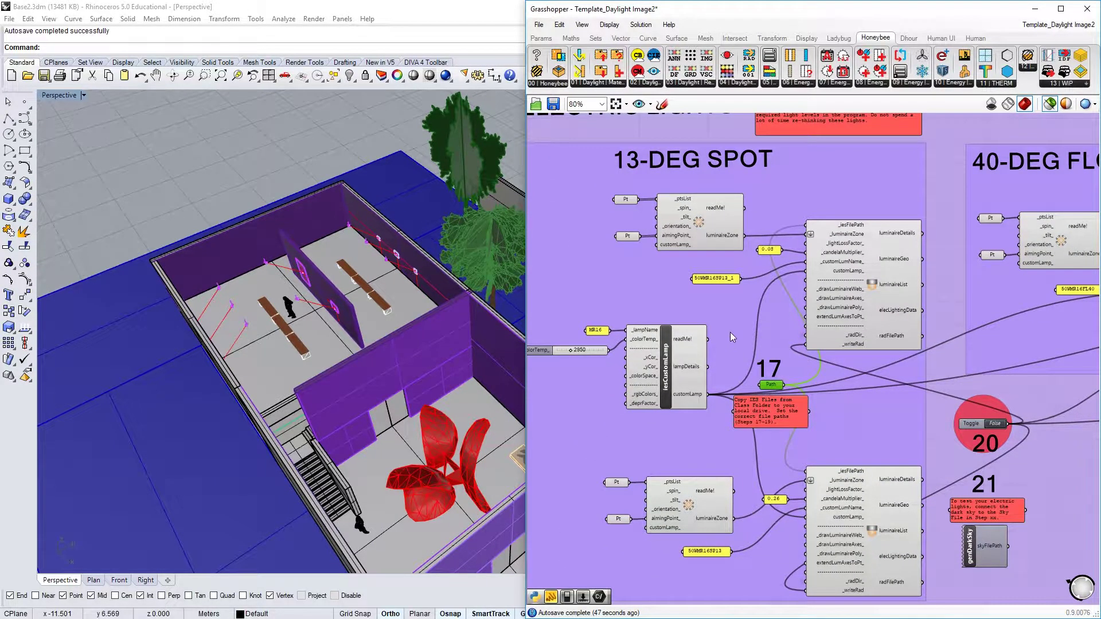
{"action": "scroll", "coordinate": [732, 337], "scroll_direction": "down", "scroll_amount": 2}
{"action": "scroll", "coordinate": [758, 382], "scroll_direction": "up", "scroll_amount": 3}
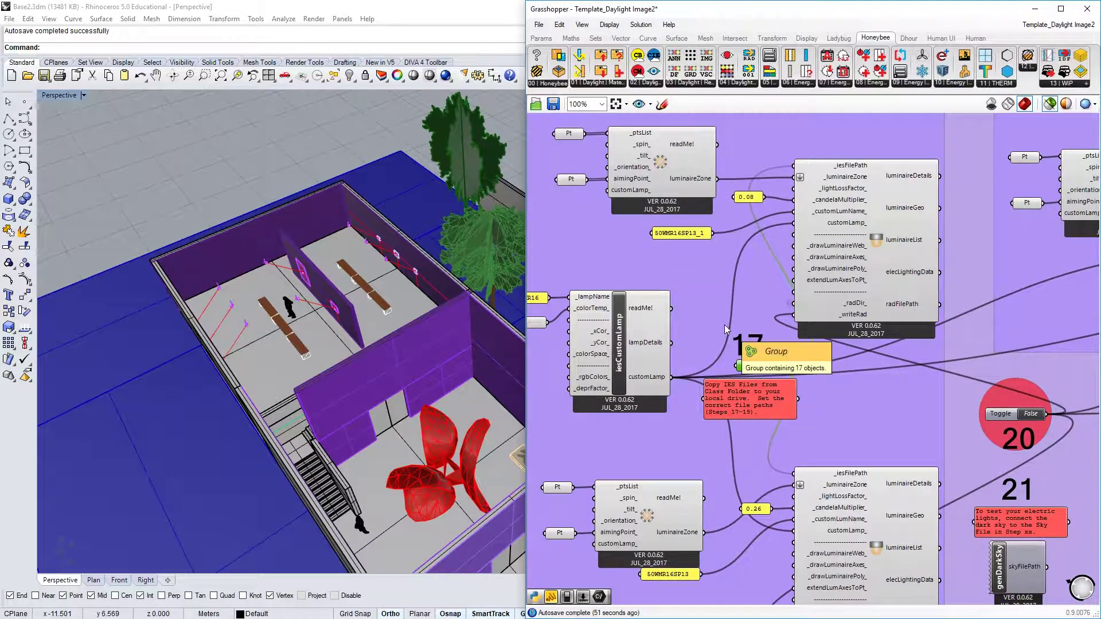
{"action": "scroll", "coordinate": [772, 367], "scroll_direction": "down", "scroll_amount": 2}
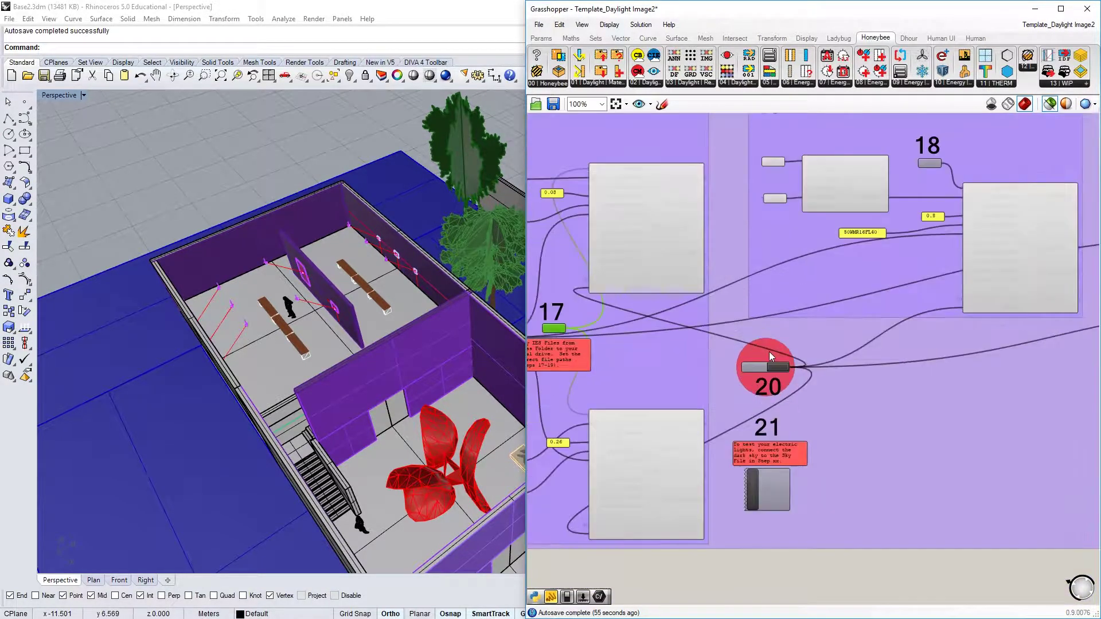
{"action": "scroll", "coordinate": [769, 352], "scroll_direction": "up", "scroll_amount": 3}
{"action": "scroll", "coordinate": [707, 402], "scroll_direction": "down", "scroll_amount": 4}
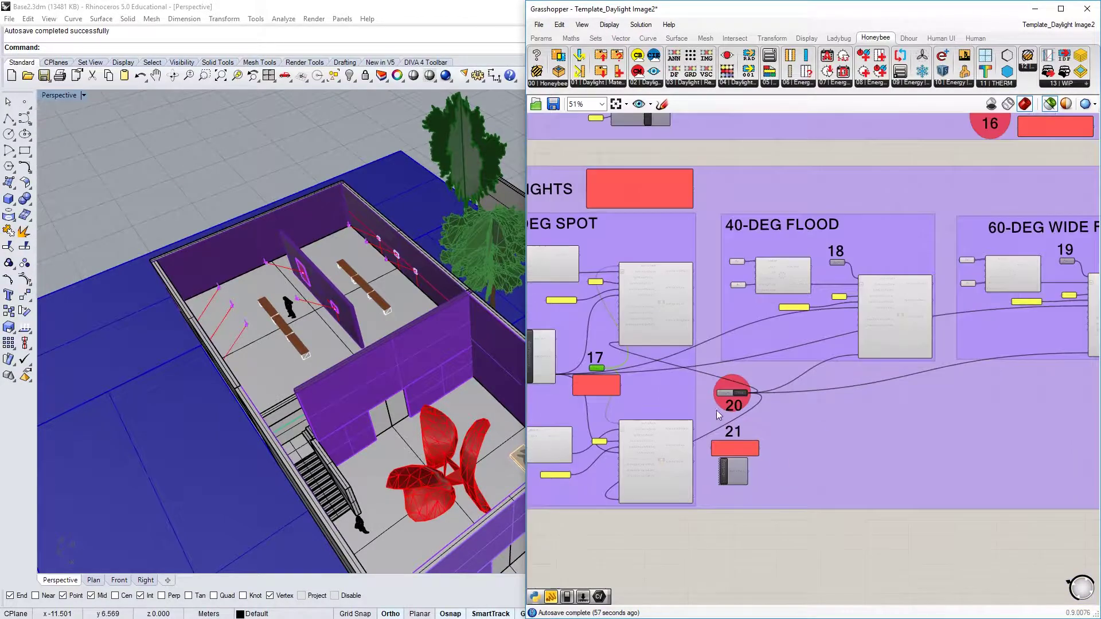
{"action": "right_click_drag", "start_coordinate": [878, 357], "coordinate": [828, 325]}
{"action": "scroll", "coordinate": [761, 397], "scroll_direction": "up", "scroll_amount": 5}
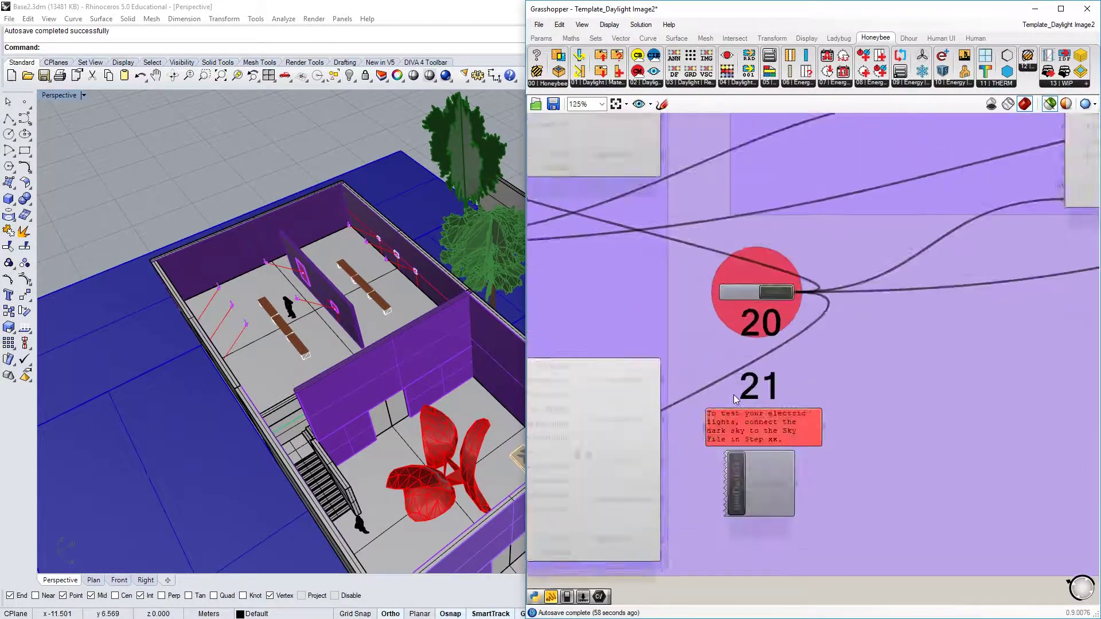
{"action": "scroll", "coordinate": [761, 397], "scroll_direction": "down", "scroll_amount": 1}
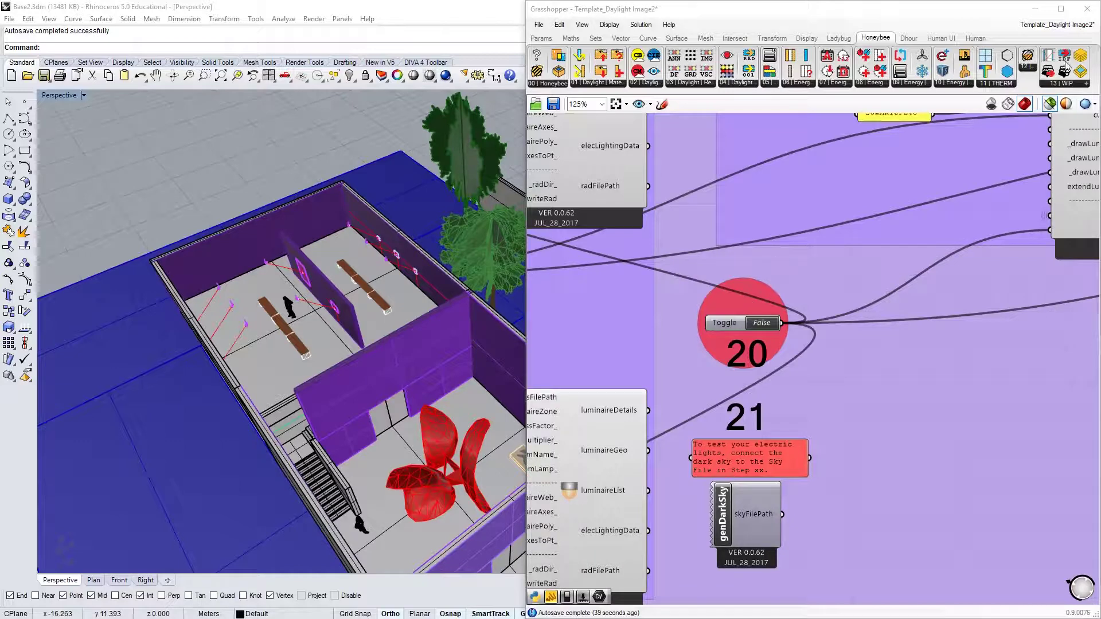
{"action": "left_click", "coordinate": [1070, 23]}
{"action": "left_click", "coordinate": [1039, 138]}
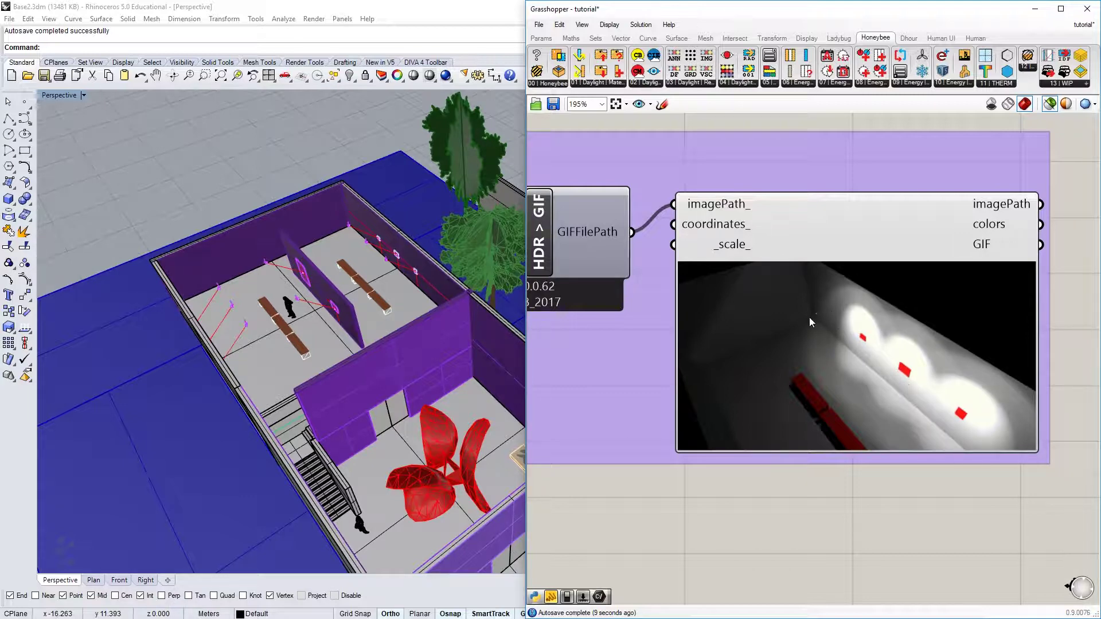
{"action": "scroll", "coordinate": [972, 306], "scroll_direction": "down", "scroll_amount": 5}
{"action": "scroll", "coordinate": [634, 244], "scroll_direction": "up", "scroll_amount": 3}
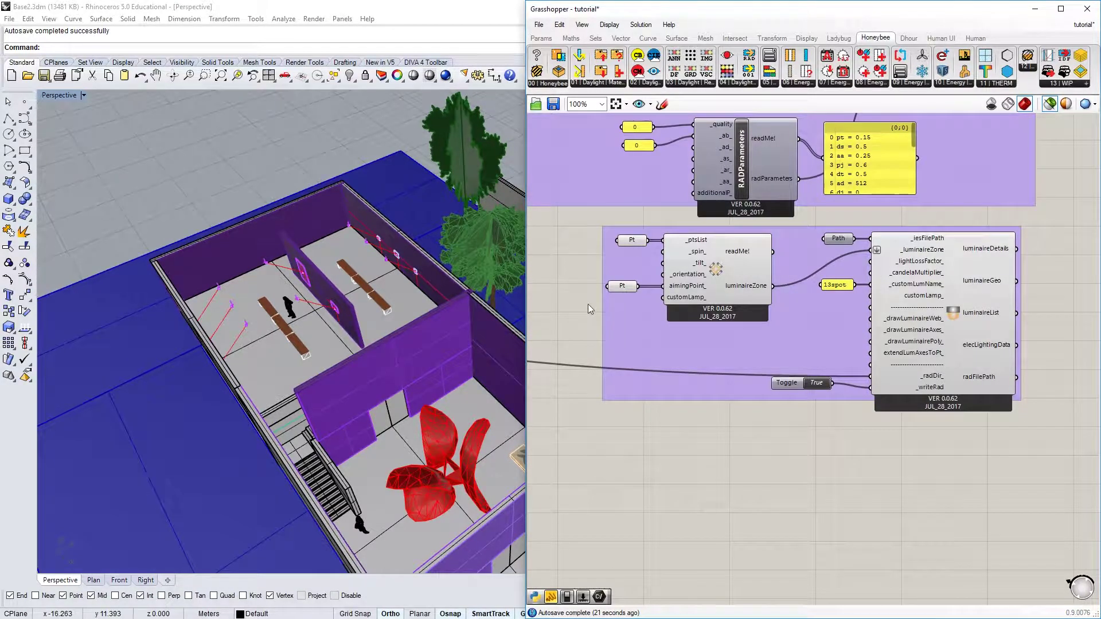
{"action": "scroll", "coordinate": [377, 235], "scroll_direction": "up", "scroll_amount": 5}
{"action": "scroll", "coordinate": [387, 316], "scroll_direction": "up", "scroll_amount": 2}
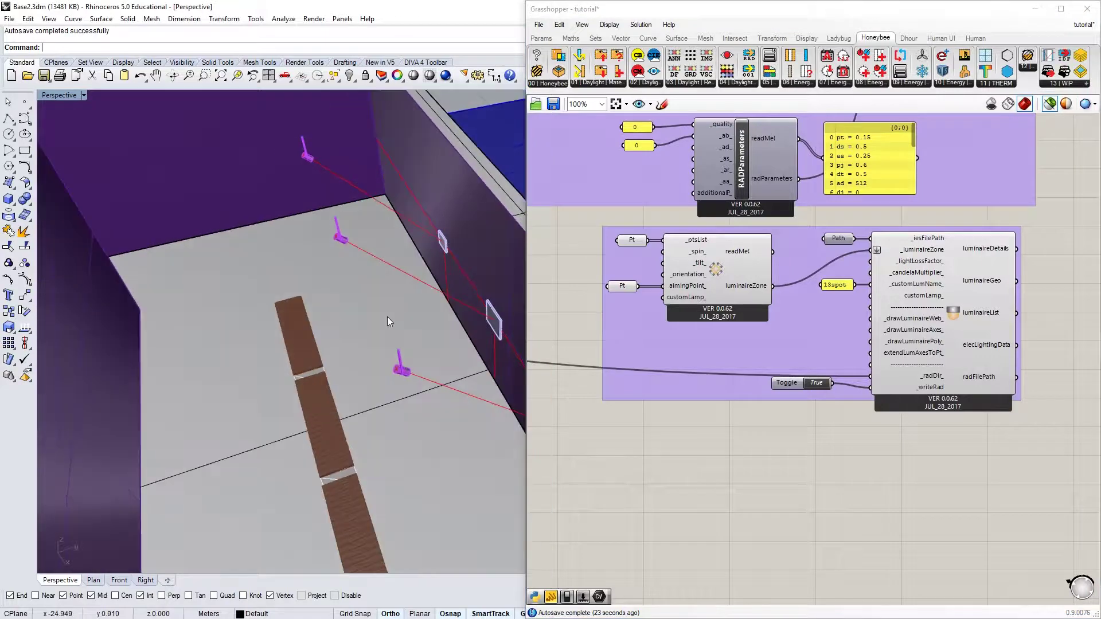
{"action": "scroll", "coordinate": [387, 317], "scroll_direction": "up", "scroll_amount": 4}
{"action": "scroll", "coordinate": [354, 297], "scroll_direction": "down", "scroll_amount": 2}
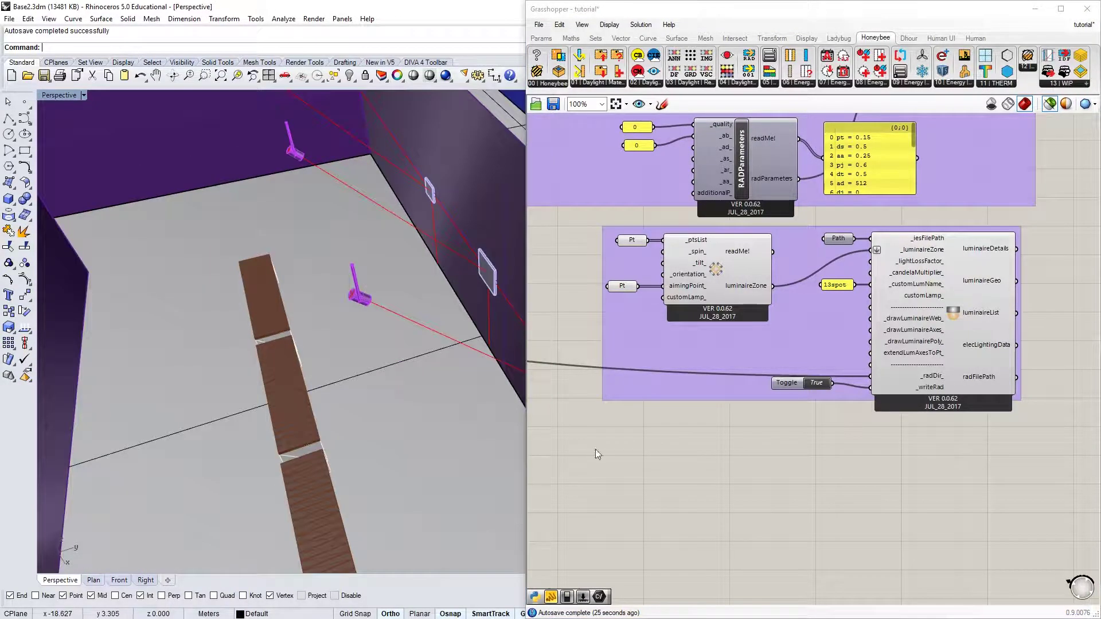
{"action": "scroll", "coordinate": [385, 339], "scroll_direction": "down", "scroll_amount": 3}
{"action": "scroll", "coordinate": [306, 169], "scroll_direction": "up", "scroll_amount": 4}
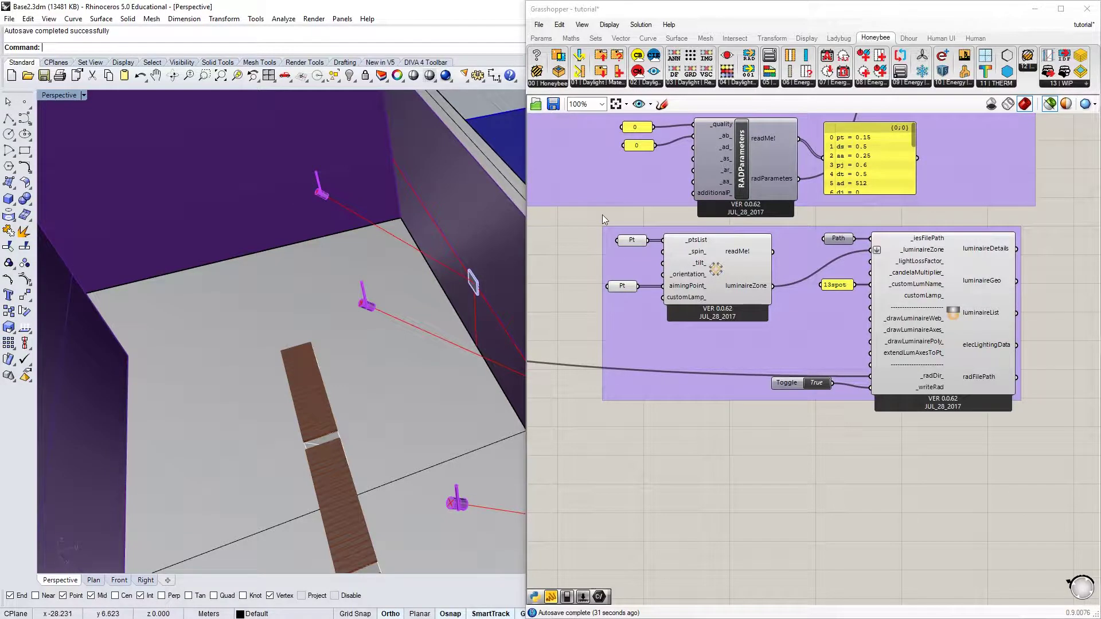
{"action": "left_click", "coordinate": [1076, 36]}
{"action": "left_click", "coordinate": [1038, 140]}
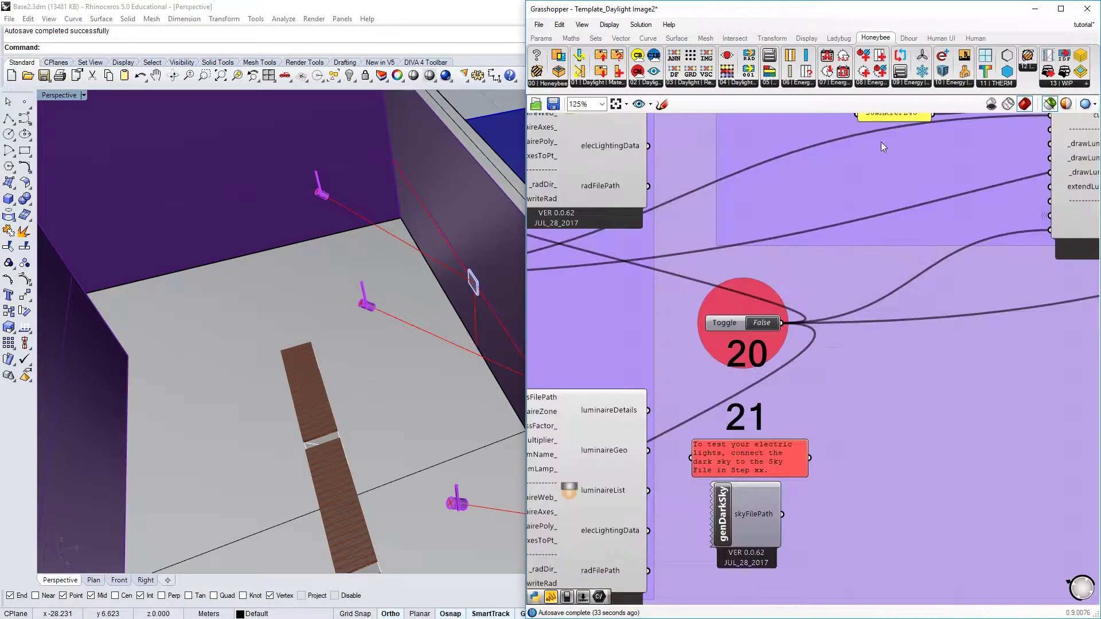
{"action": "scroll", "coordinate": [993, 236], "scroll_direction": "down", "scroll_amount": 10}
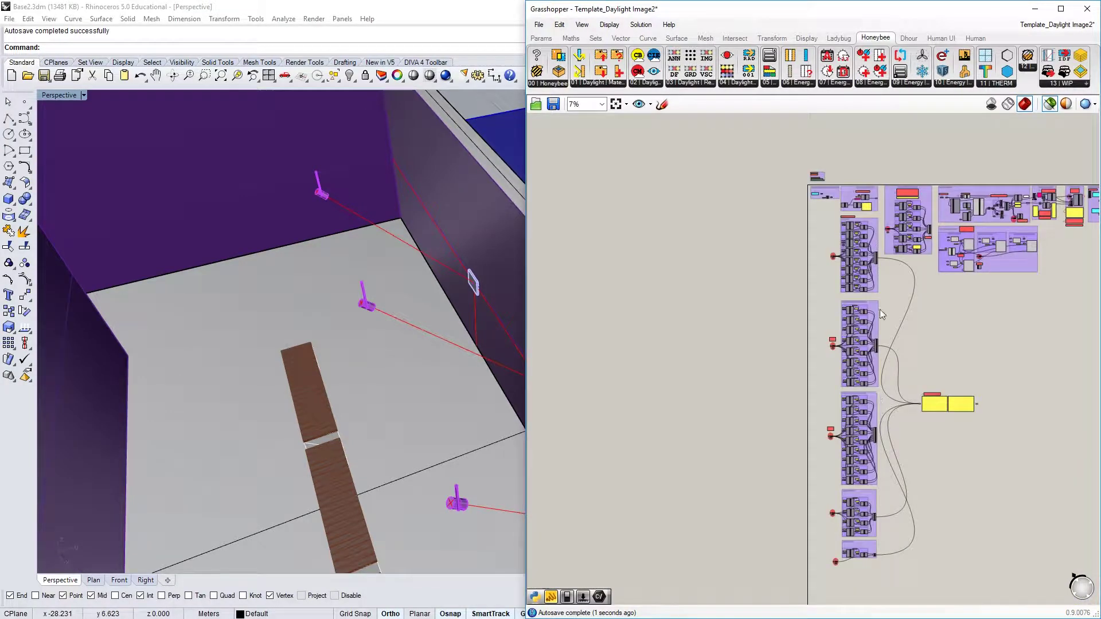
{"action": "right_click_drag", "start_coordinate": [875, 521], "coordinate": [790, 319]}
{"action": "scroll", "coordinate": [809, 328], "scroll_direction": "up", "scroll_amount": 10}
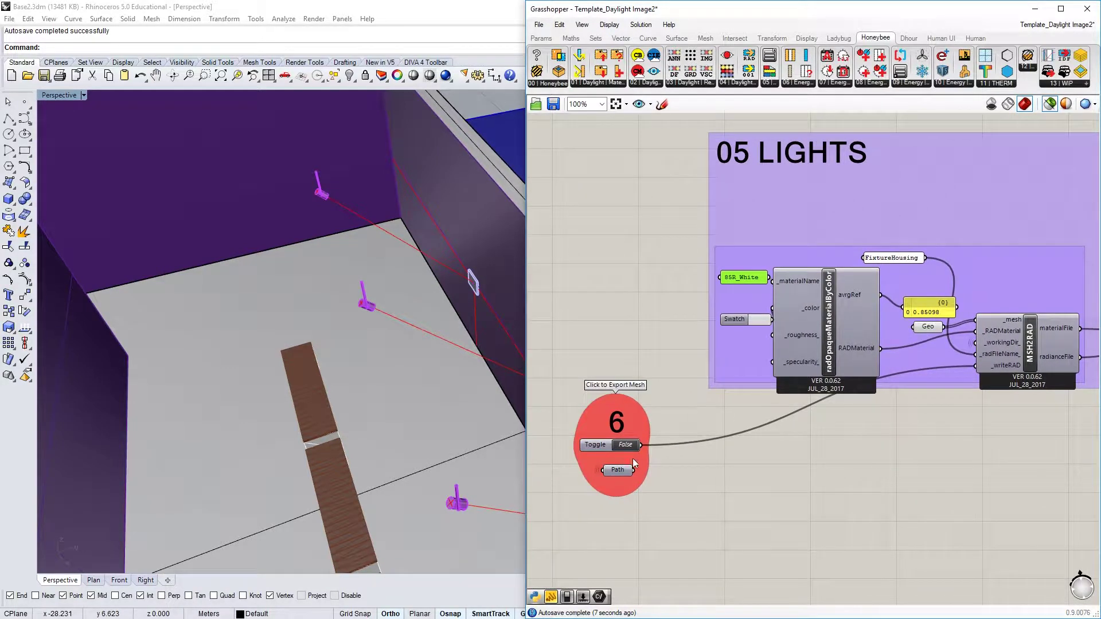
{"action": "scroll", "coordinate": [610, 443], "scroll_direction": "down", "scroll_amount": 5}
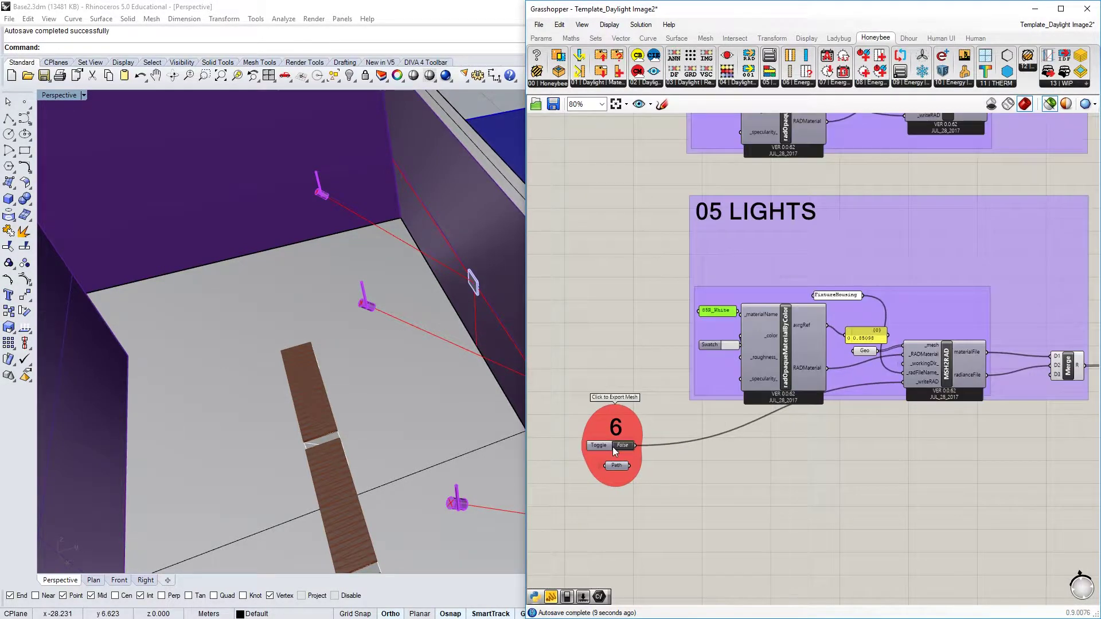
{"action": "right_click_drag", "start_coordinate": [689, 182], "coordinate": [728, 276]}
{"action": "scroll", "coordinate": [727, 277], "scroll_direction": "down", "scroll_amount": 3}
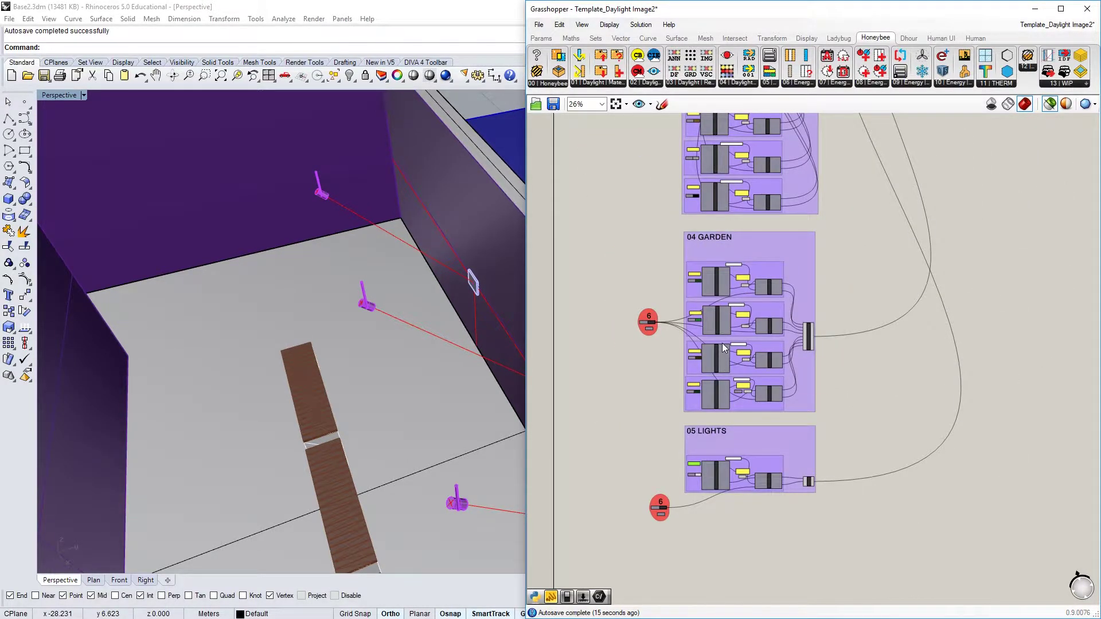
{"action": "right_click_drag", "start_coordinate": [468, 277], "coordinate": [344, 315]}
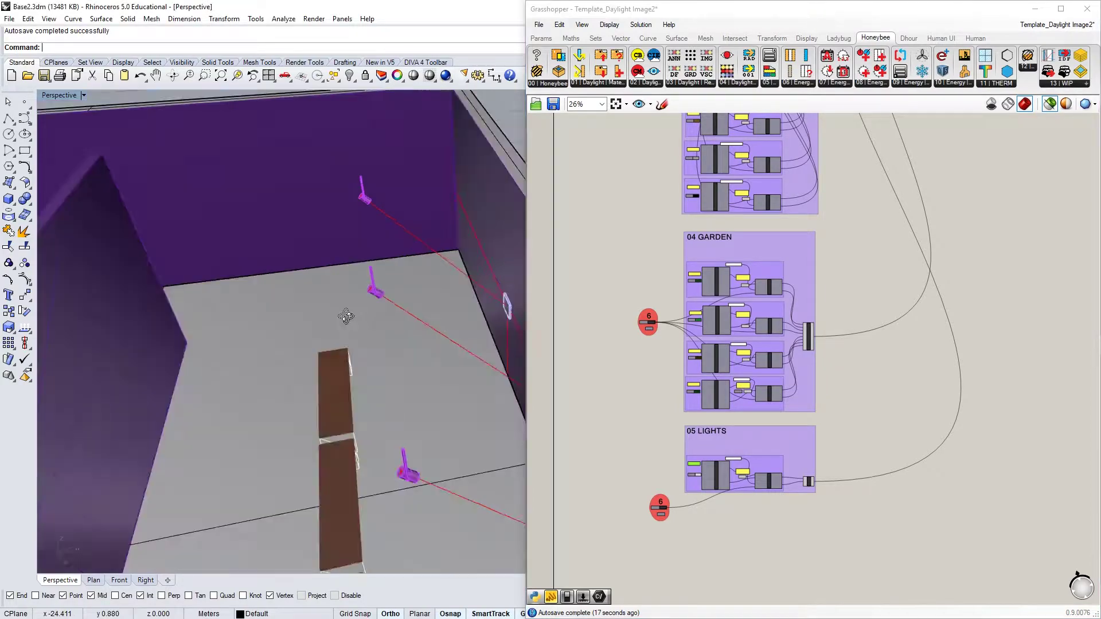